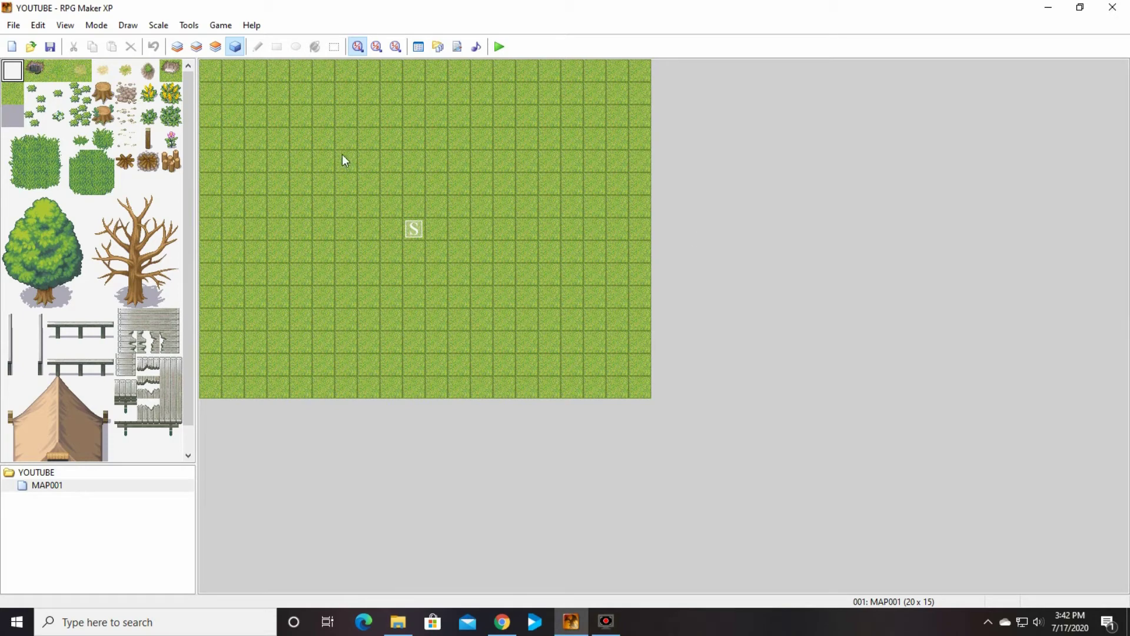
# Bring up MAP001's right-click options in the map tree.
pyautogui.click(13, 24)
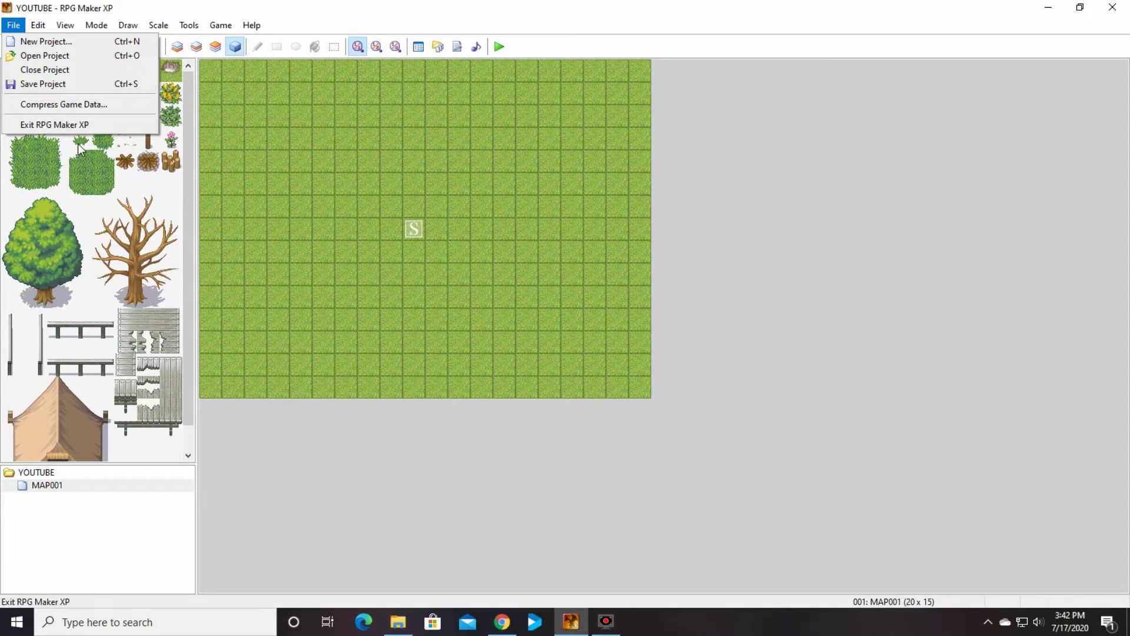
pyautogui.click(798, 286)
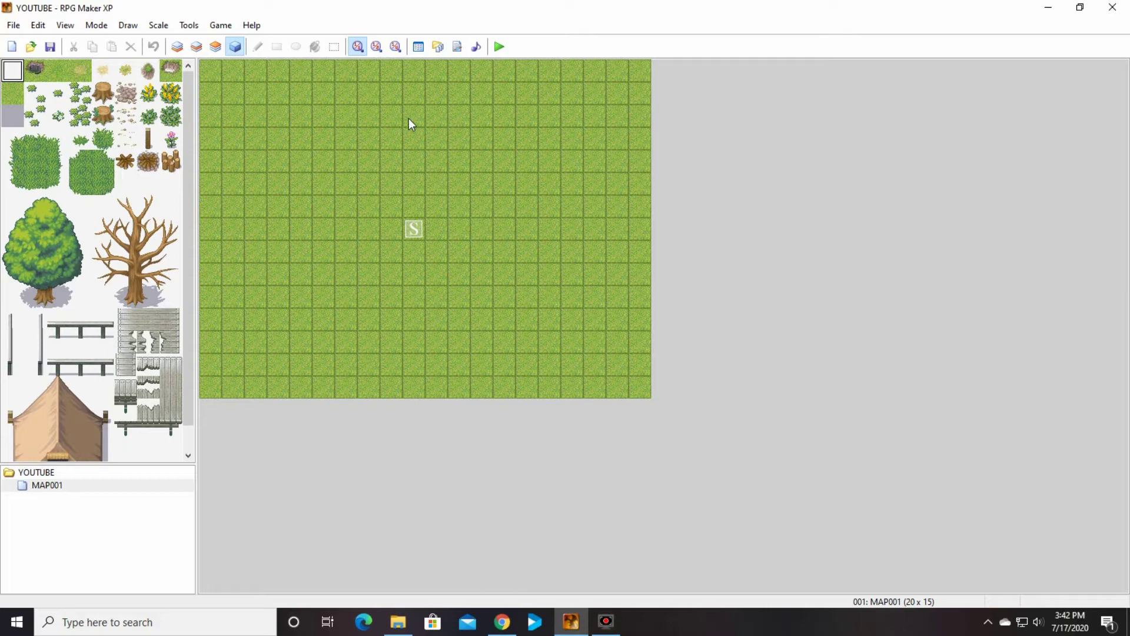
pyautogui.rightClick(63, 486)
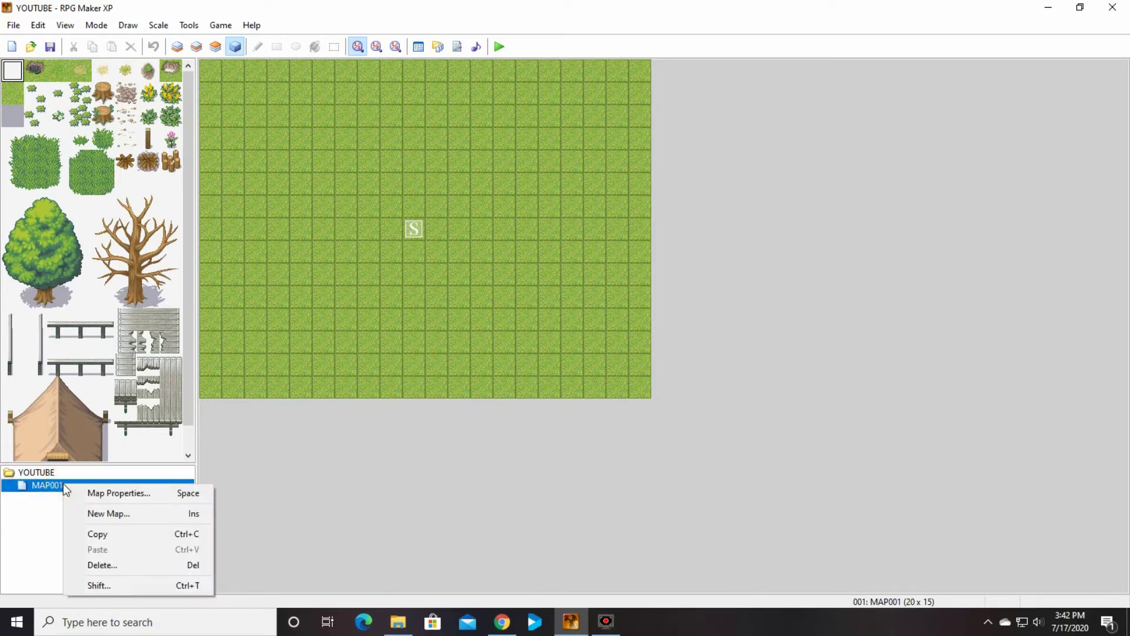
pyautogui.click(277, 475)
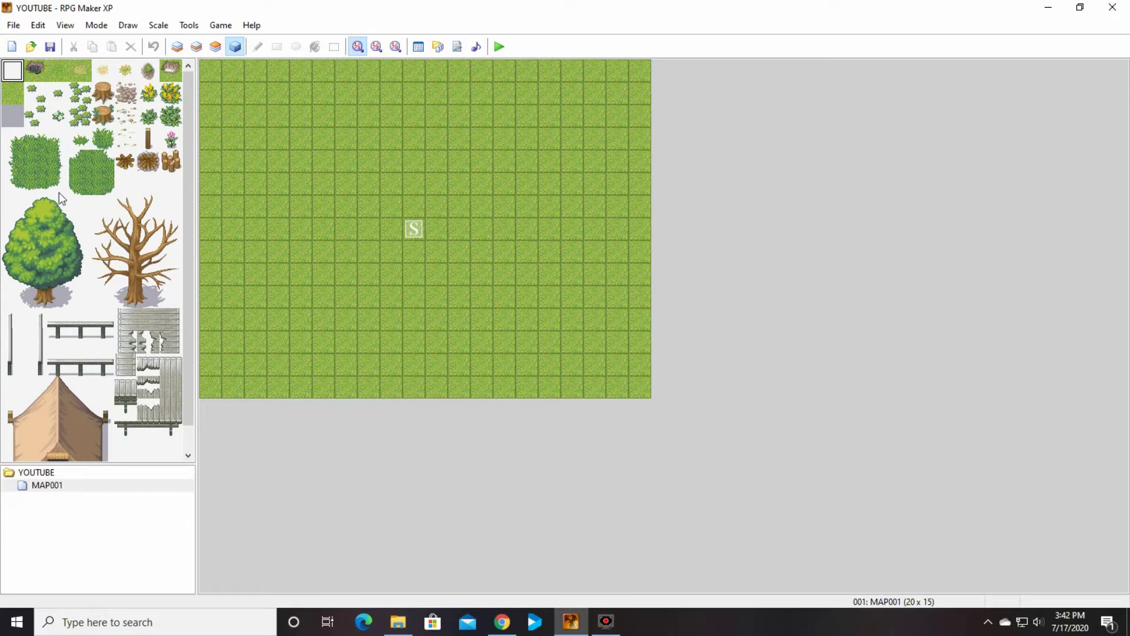
pyautogui.rightClick(58, 485)
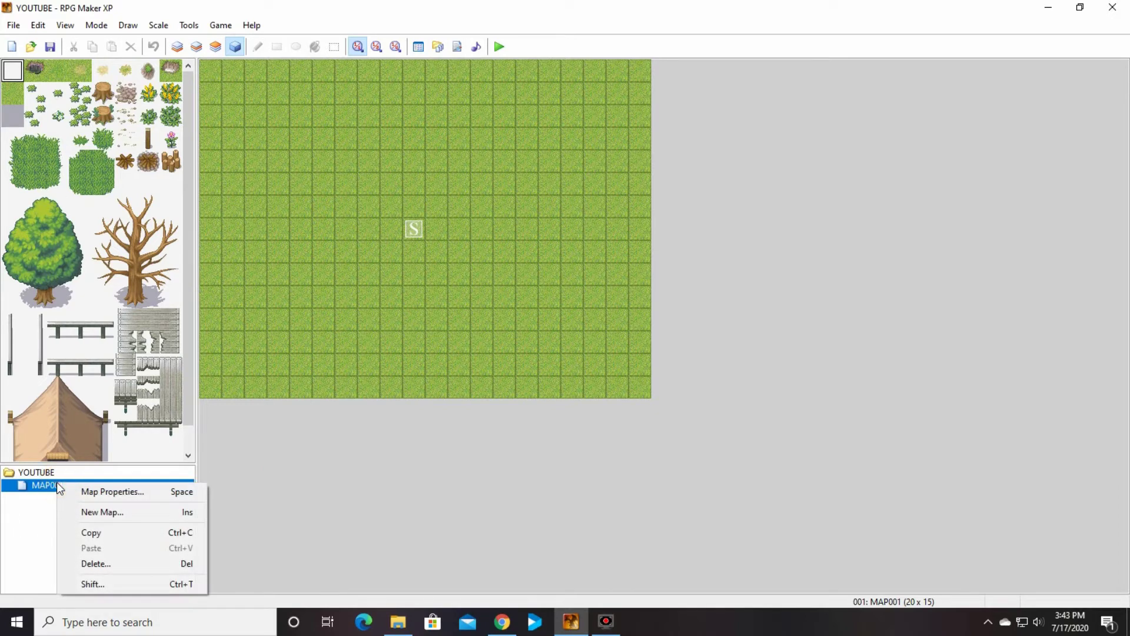
# In Map Properties, change MAP001's tileset from Grassland to 002: Woods.
pyautogui.click(123, 491)
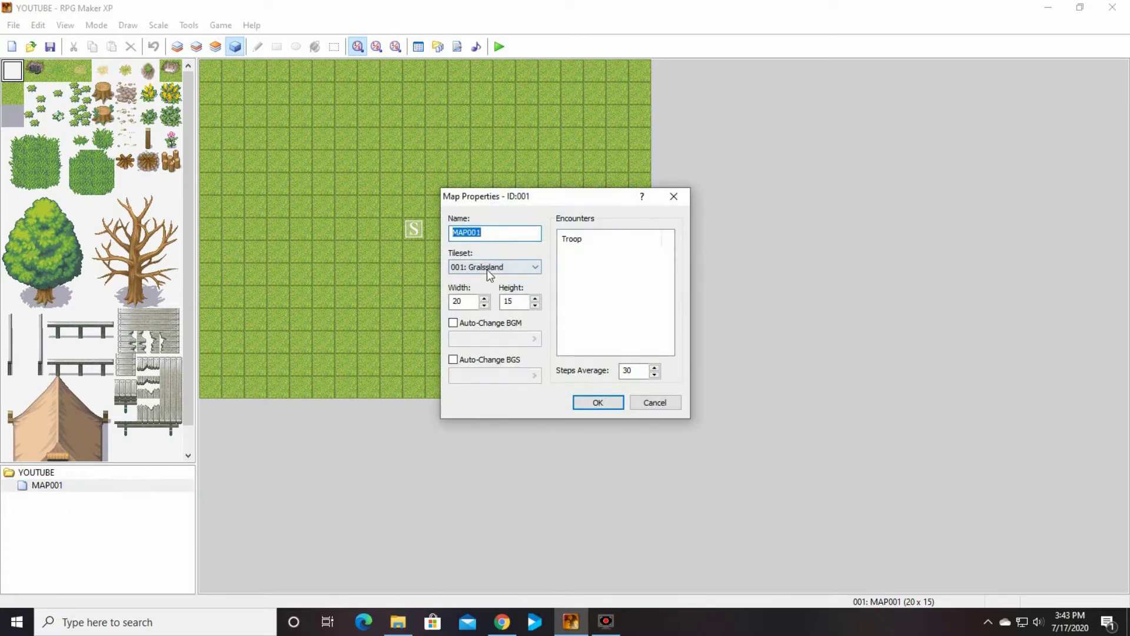
pyautogui.click(536, 269)
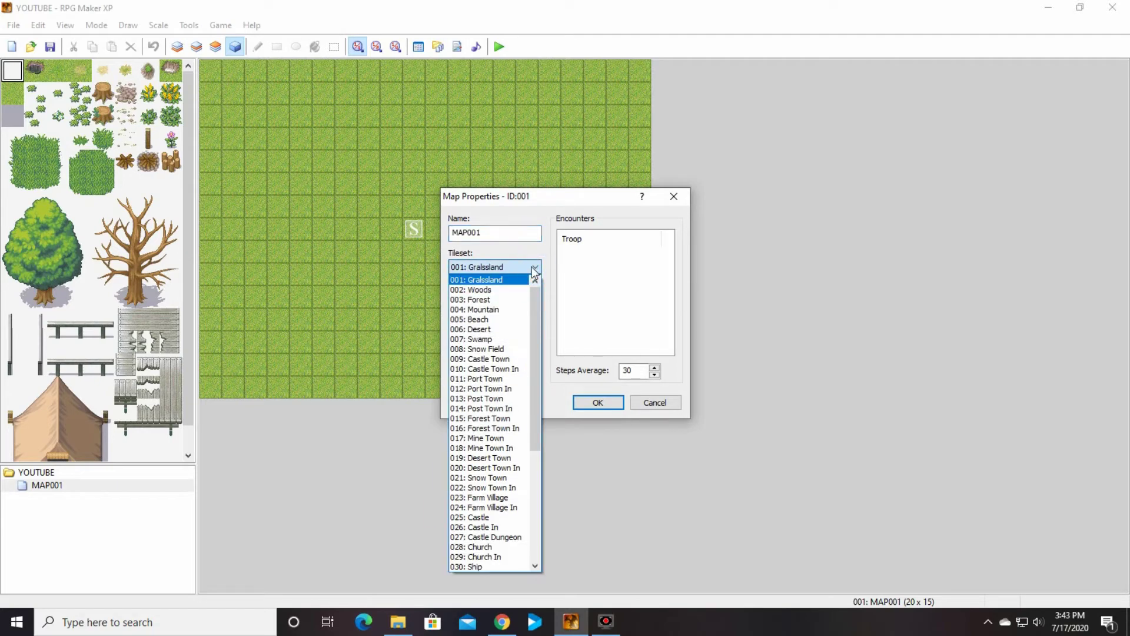
pyautogui.click(489, 517)
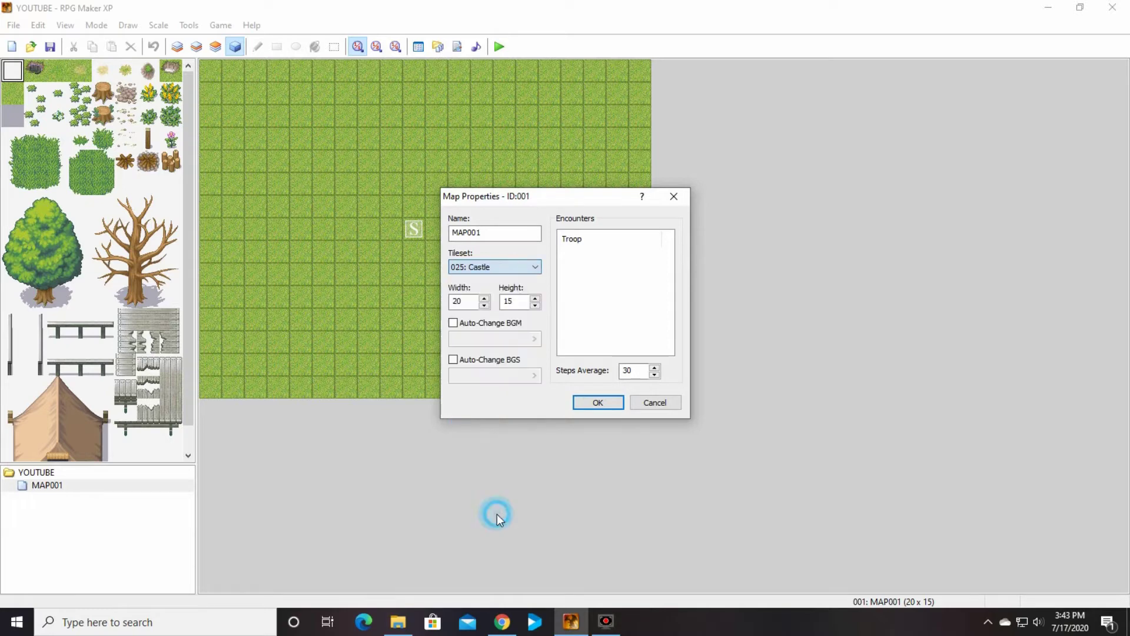
pyautogui.click(538, 266)
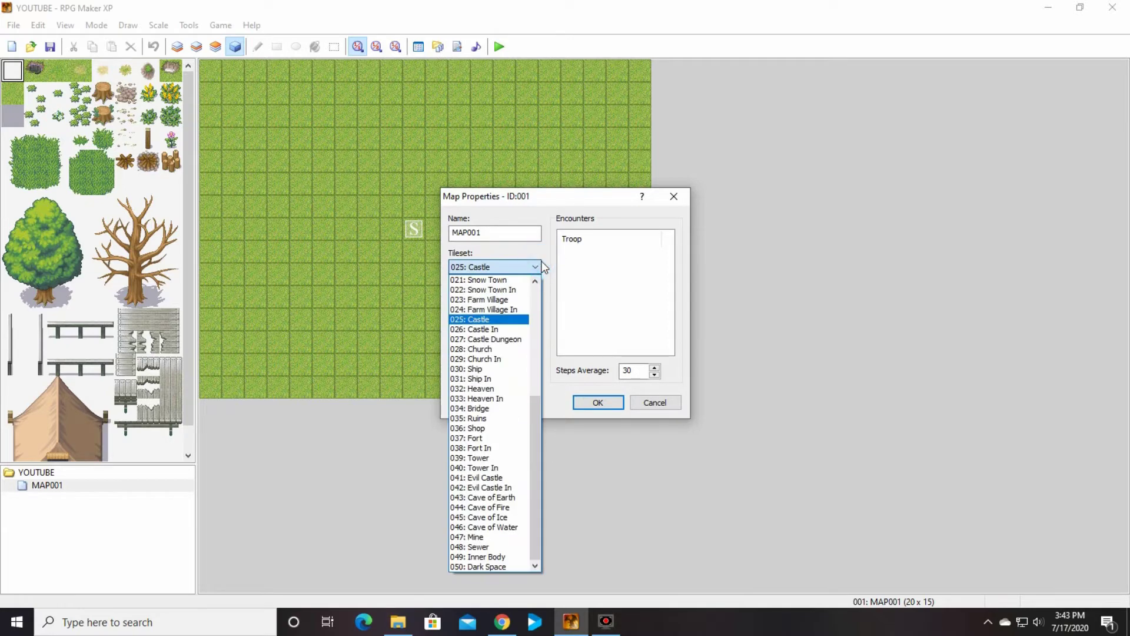
pyautogui.scroll(2, 499, 318)
pyautogui.scroll(5, 499, 316)
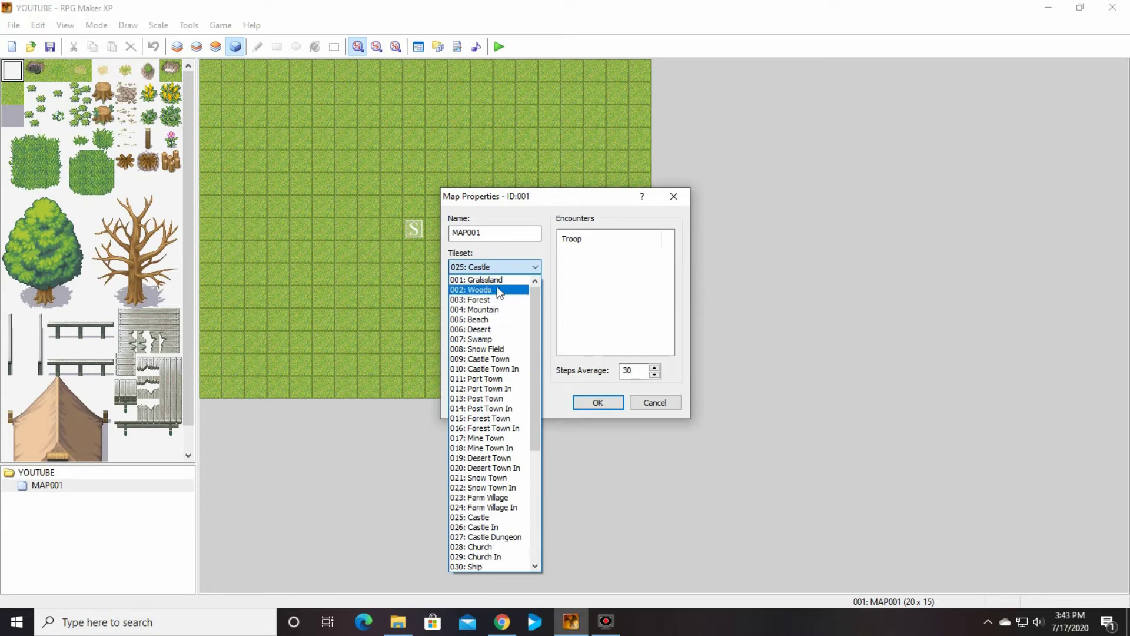
pyautogui.click(495, 294)
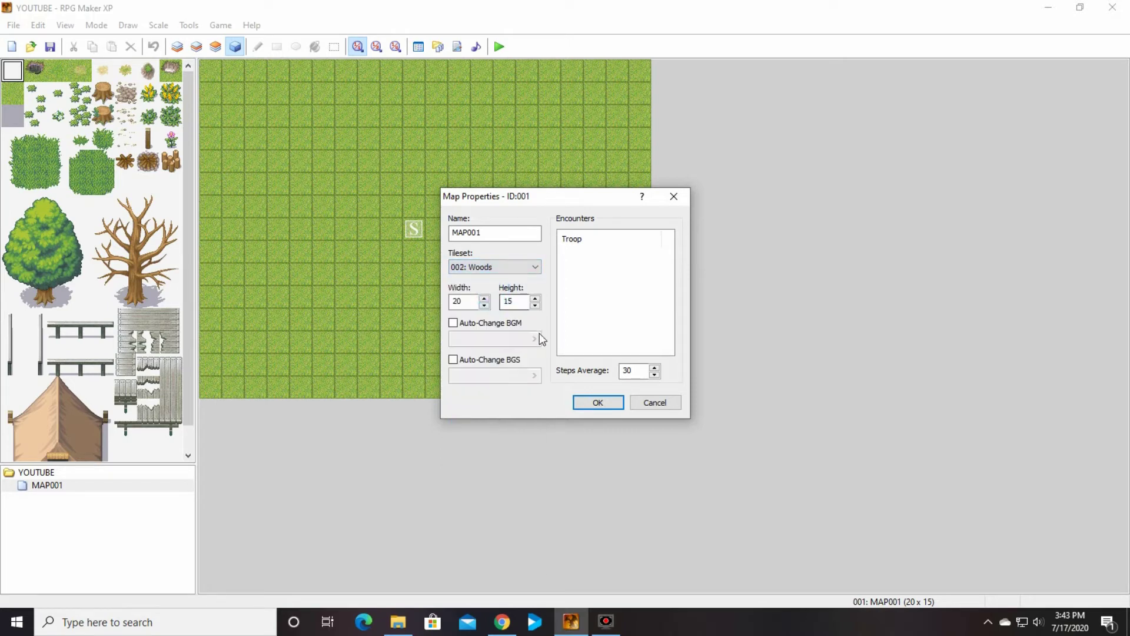
# Apply the Woods tileset and switch to editing tile layer 1.
pyautogui.click(601, 406)
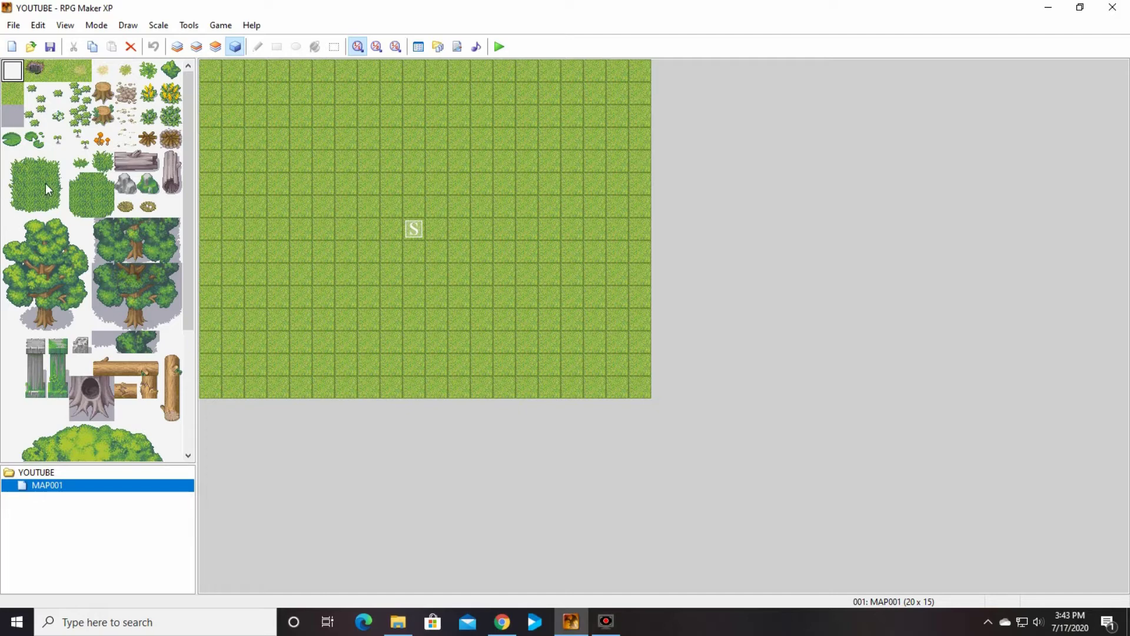
pyautogui.click(179, 51)
pyautogui.click(197, 48)
pyautogui.click(179, 51)
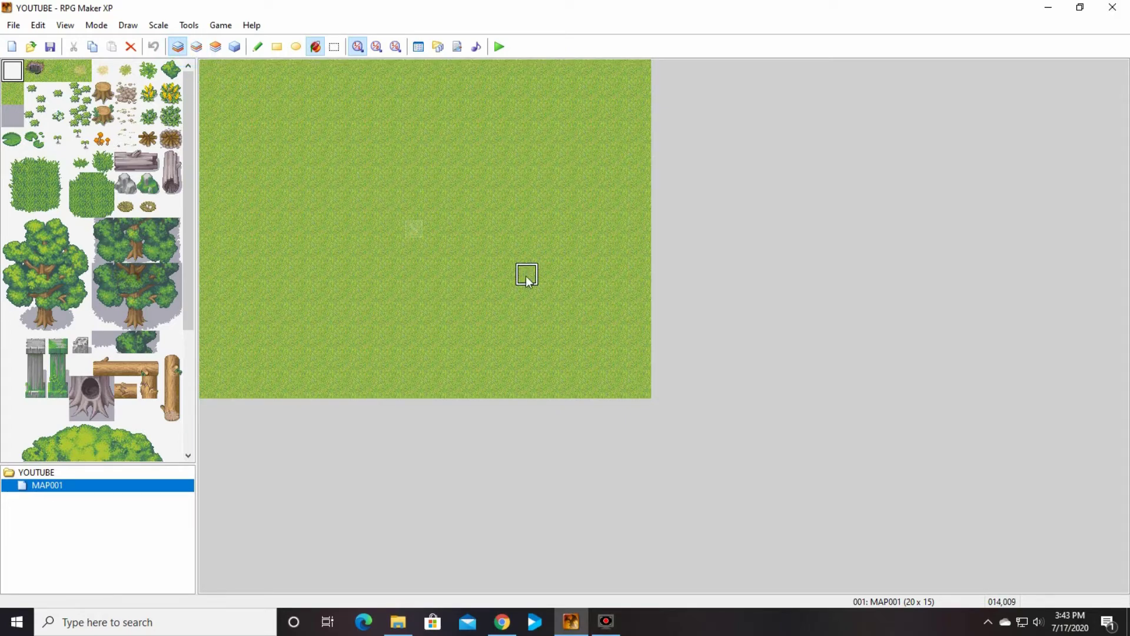
# Trial-fill the map with the dark rock tile, undo it, and choose the Pencil.
pyautogui.click(37, 72)
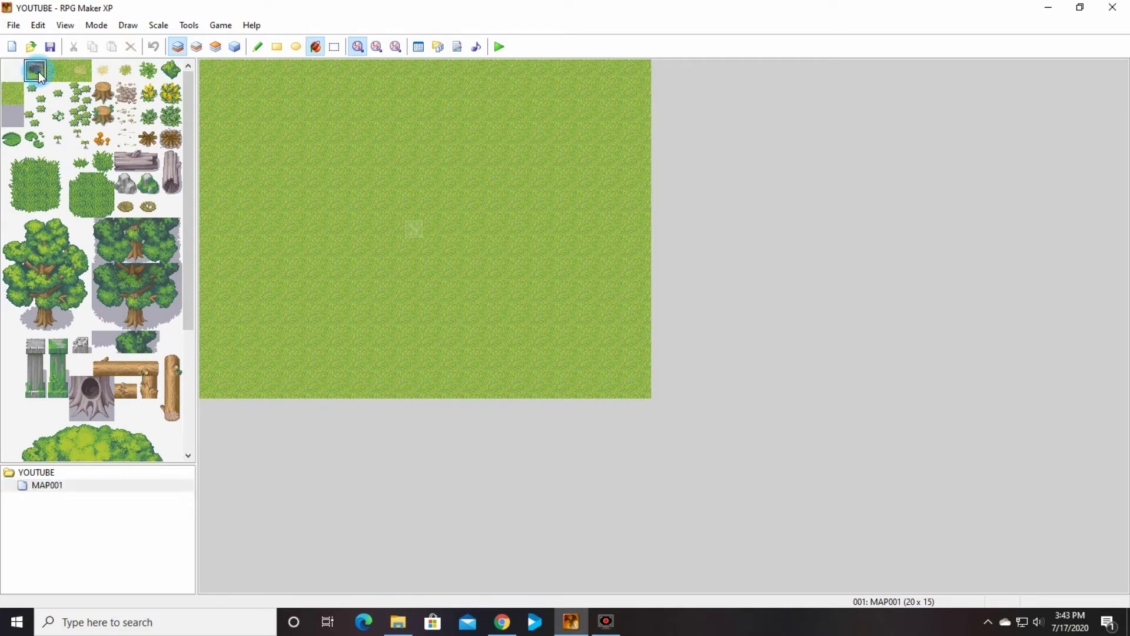
pyautogui.click(221, 76)
pyautogui.click(153, 46)
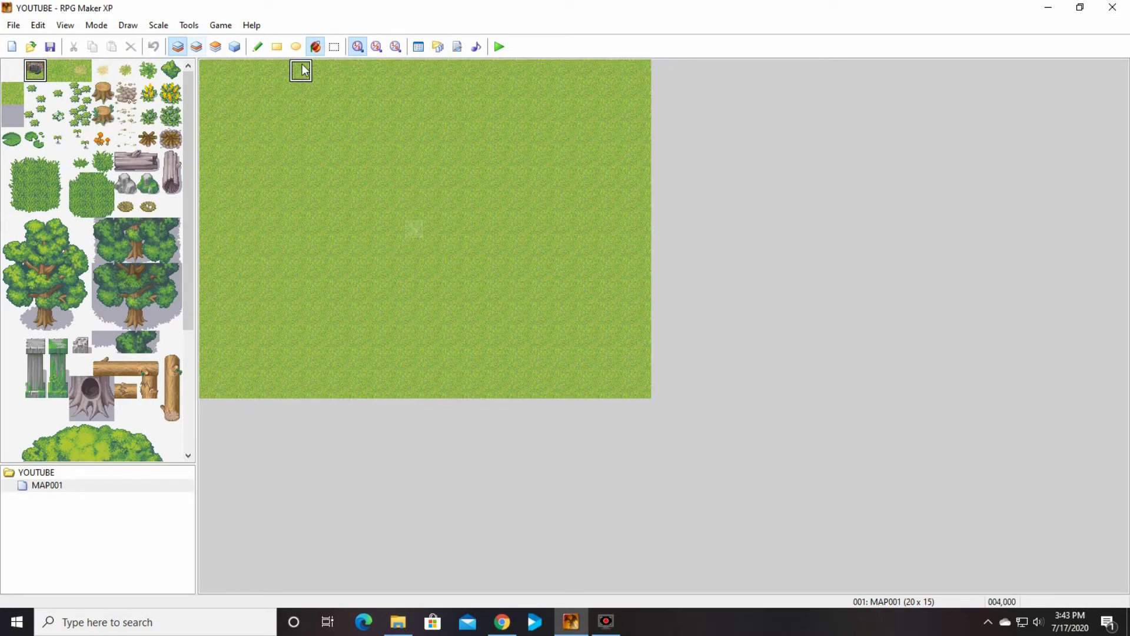
pyautogui.click(259, 46)
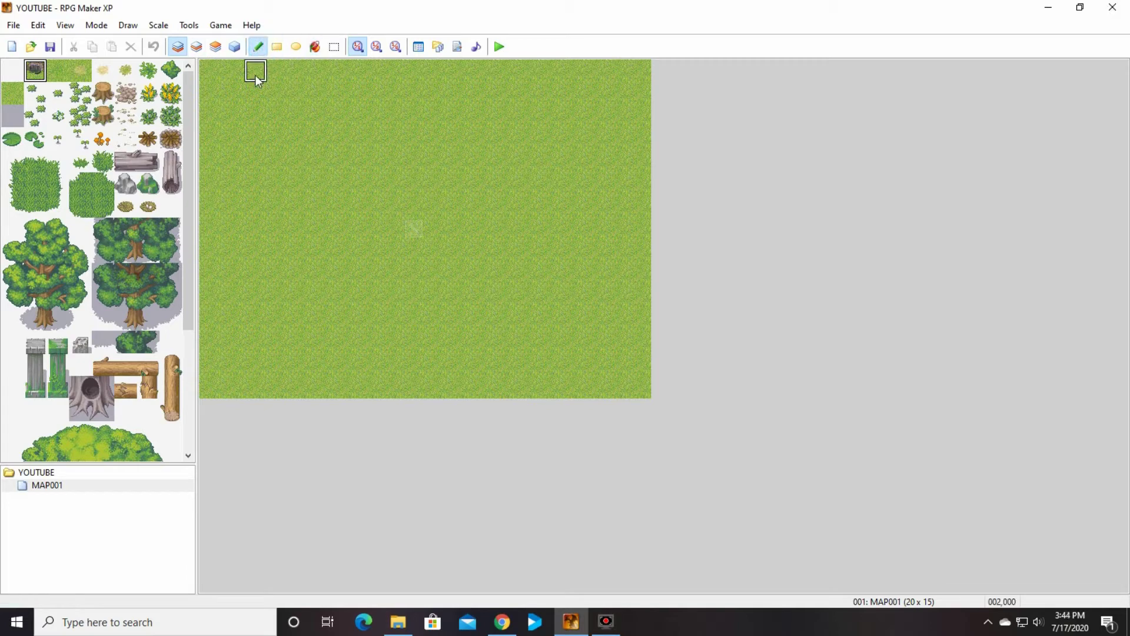
# Paint a dark rock chasm down the map's left edge.
pyautogui.click(217, 74)
pyautogui.moveTo(216, 74)
pyautogui.mouseDown()
pyautogui.moveTo(236, 105)
pyautogui.moveTo(254, 203)
pyautogui.mouseUp()
pyautogui.moveTo(277, 228)
pyautogui.mouseDown()
pyautogui.moveTo(296, 260)
pyautogui.moveTo(323, 409)
pyautogui.moveTo(277, 231)
pyautogui.moveTo(210, 139)
pyautogui.moveTo(211, 371)
pyautogui.moveTo(252, 361)
pyautogui.moveTo(222, 314)
pyautogui.mouseUp()
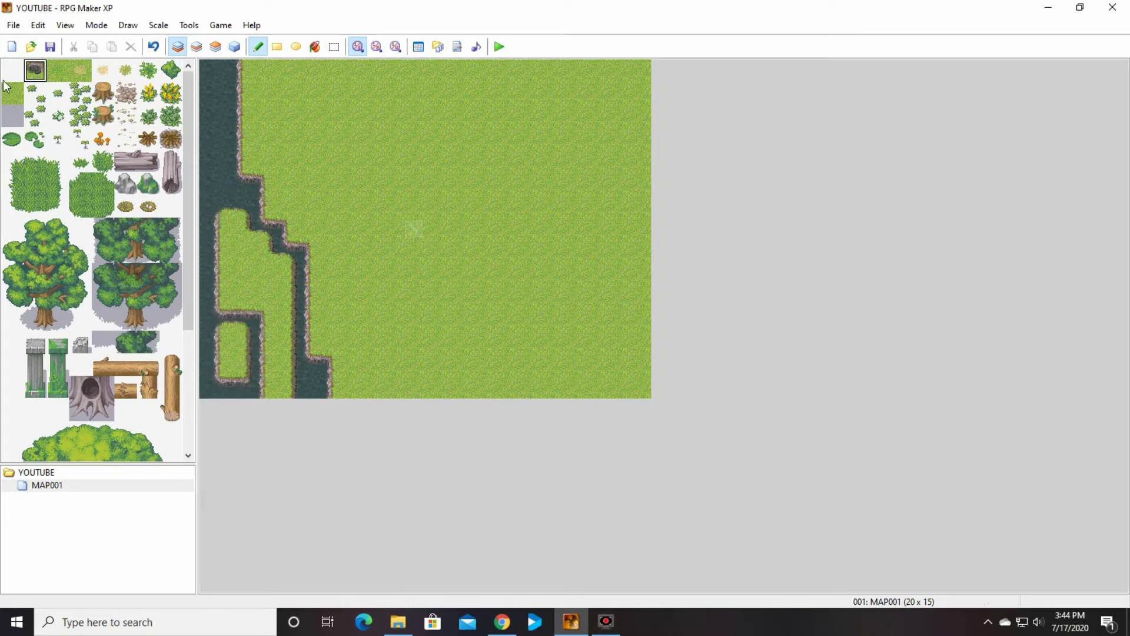
pyautogui.moveTo(229, 212)
pyautogui.mouseDown()
pyautogui.moveTo(217, 299)
pyautogui.moveTo(224, 399)
pyautogui.moveTo(219, 258)
pyautogui.moveTo(262, 320)
pyautogui.moveTo(246, 239)
pyautogui.moveTo(276, 279)
pyautogui.moveTo(282, 394)
pyautogui.mouseUp()
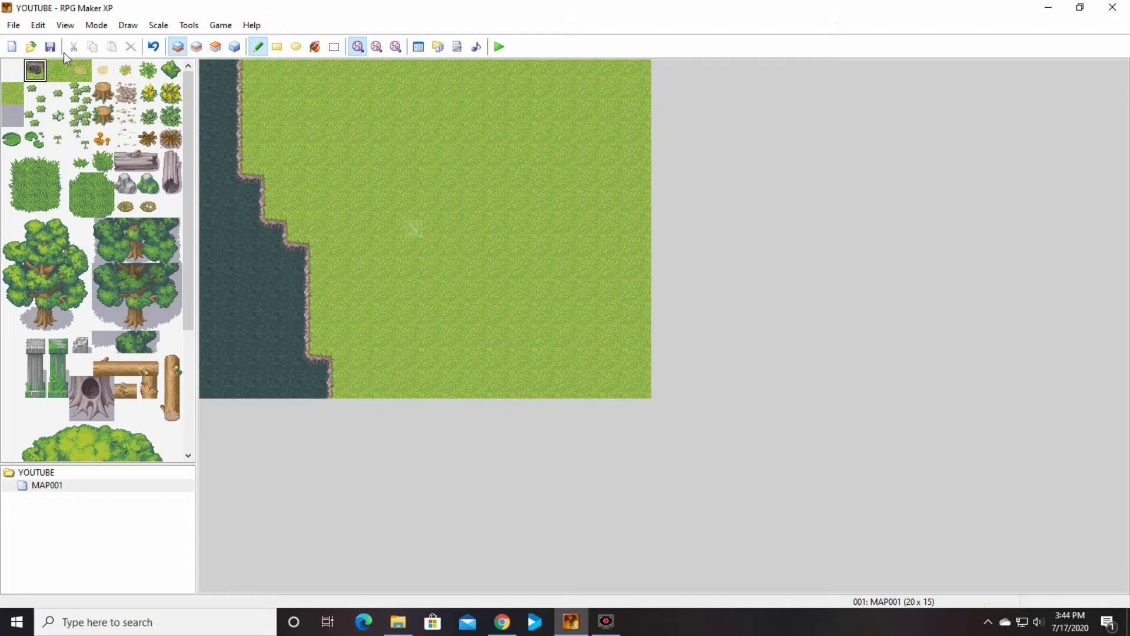
# Paint a broad dirt path diagonally across the grass.
pyautogui.click(81, 69)
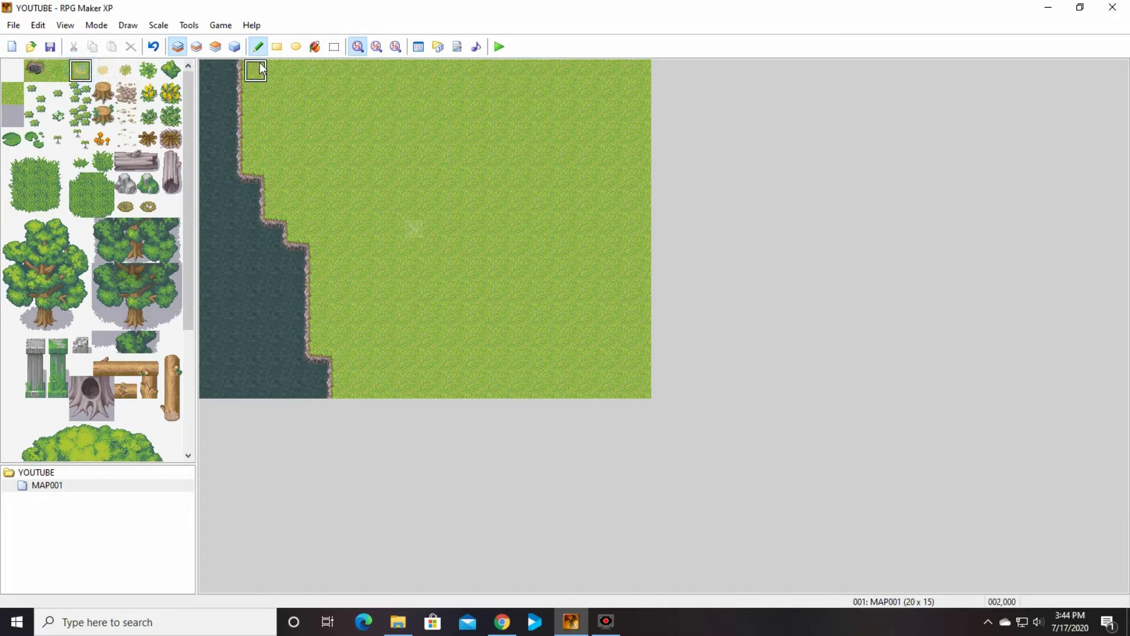
pyautogui.moveTo(283, 68)
pyautogui.mouseDown()
pyautogui.moveTo(429, 178)
pyautogui.moveTo(472, 235)
pyautogui.moveTo(632, 381)
pyautogui.moveTo(563, 345)
pyautogui.moveTo(470, 219)
pyautogui.moveTo(298, 68)
pyautogui.mouseUp()
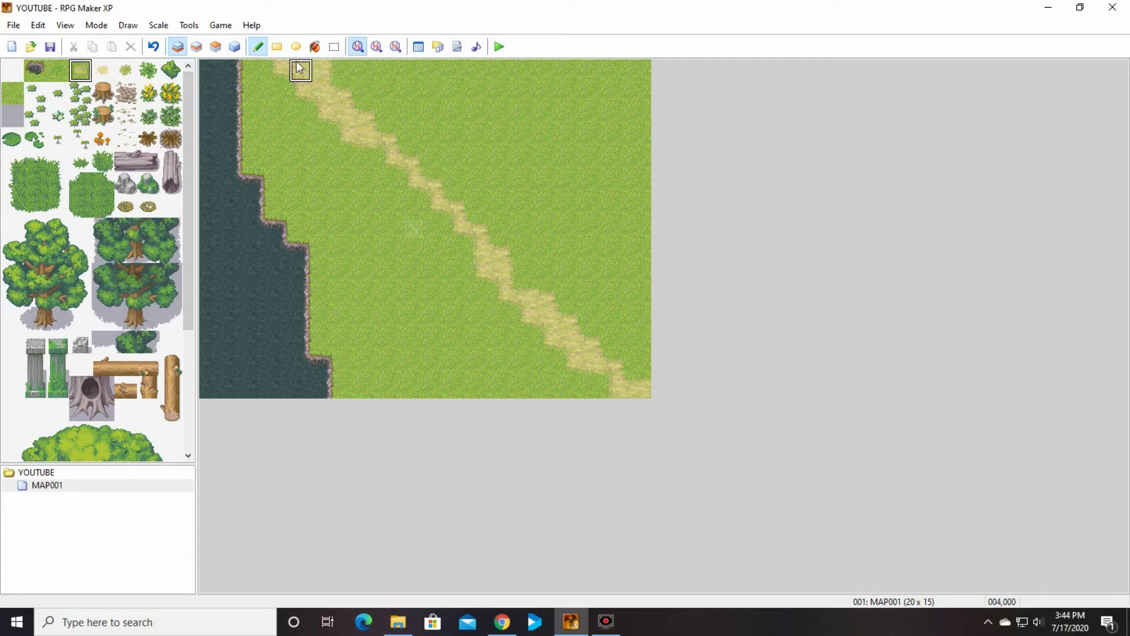
pyautogui.moveTo(393, 169)
pyautogui.mouseDown()
pyautogui.moveTo(463, 310)
pyautogui.moveTo(359, 151)
pyautogui.moveTo(437, 288)
pyautogui.moveTo(456, 302)
pyautogui.moveTo(438, 242)
pyautogui.moveTo(466, 254)
pyautogui.moveTo(505, 322)
pyautogui.moveTo(576, 401)
pyautogui.moveTo(585, 386)
pyautogui.moveTo(425, 221)
pyautogui.mouseUp()
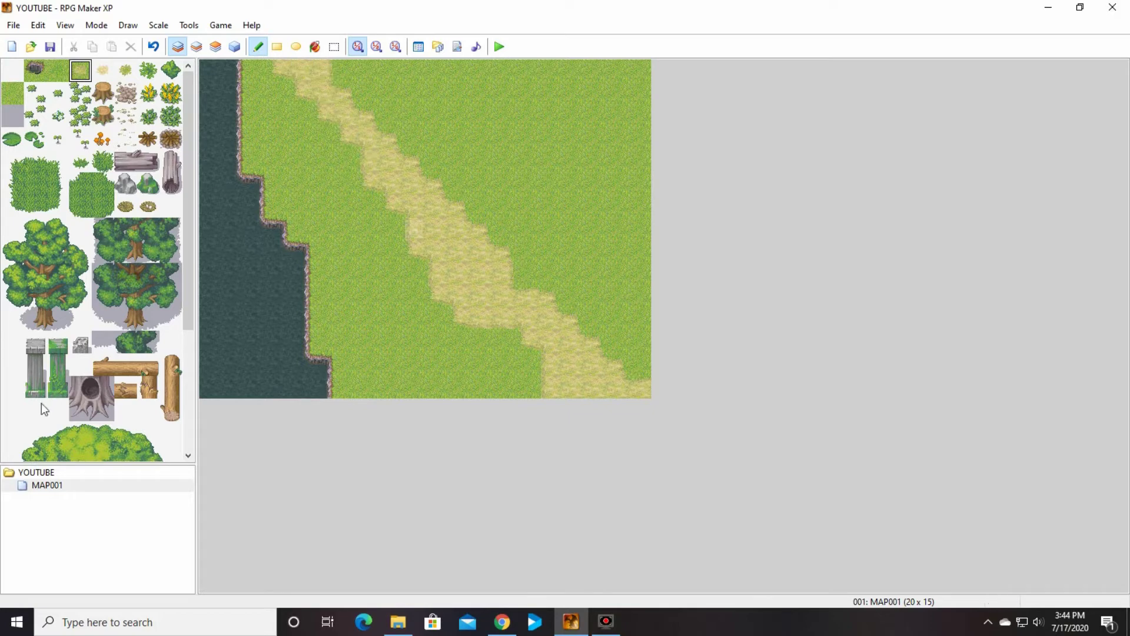
# On layer 2, place a large tree at the map's top right.
pyautogui.click(199, 51)
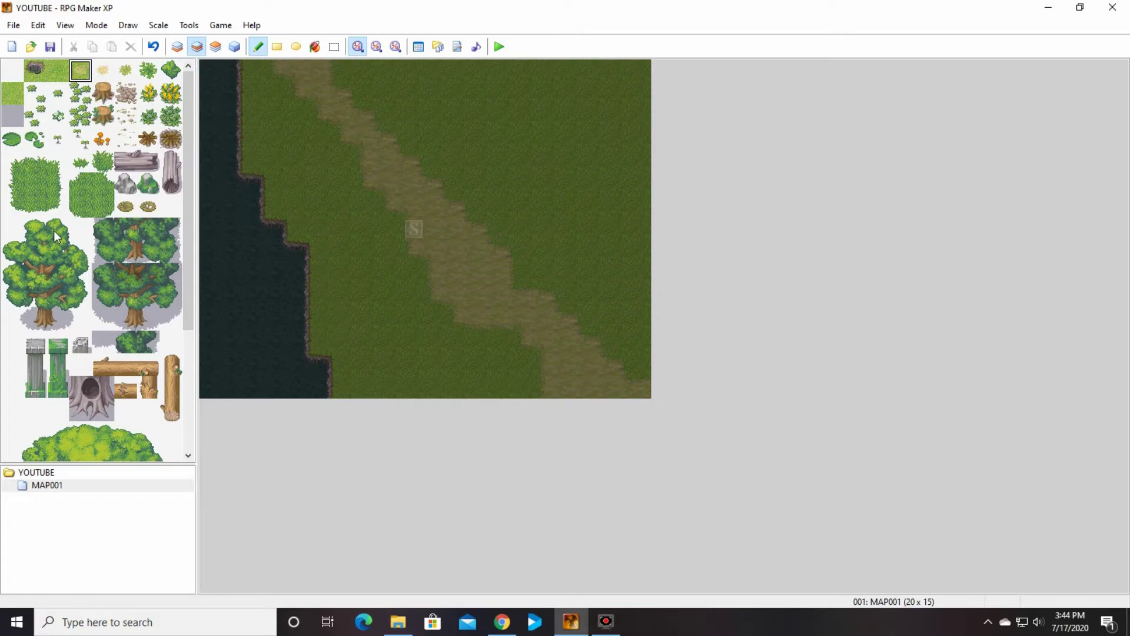
pyautogui.moveTo(13, 231); pyautogui.dragTo(76, 327)
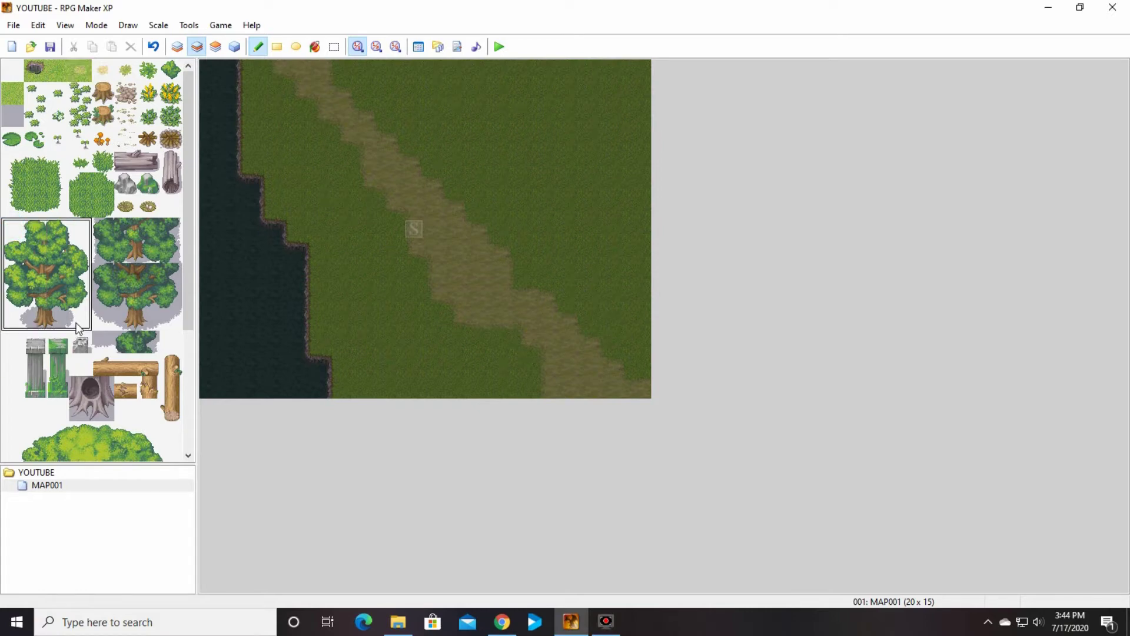
pyautogui.click(543, 95)
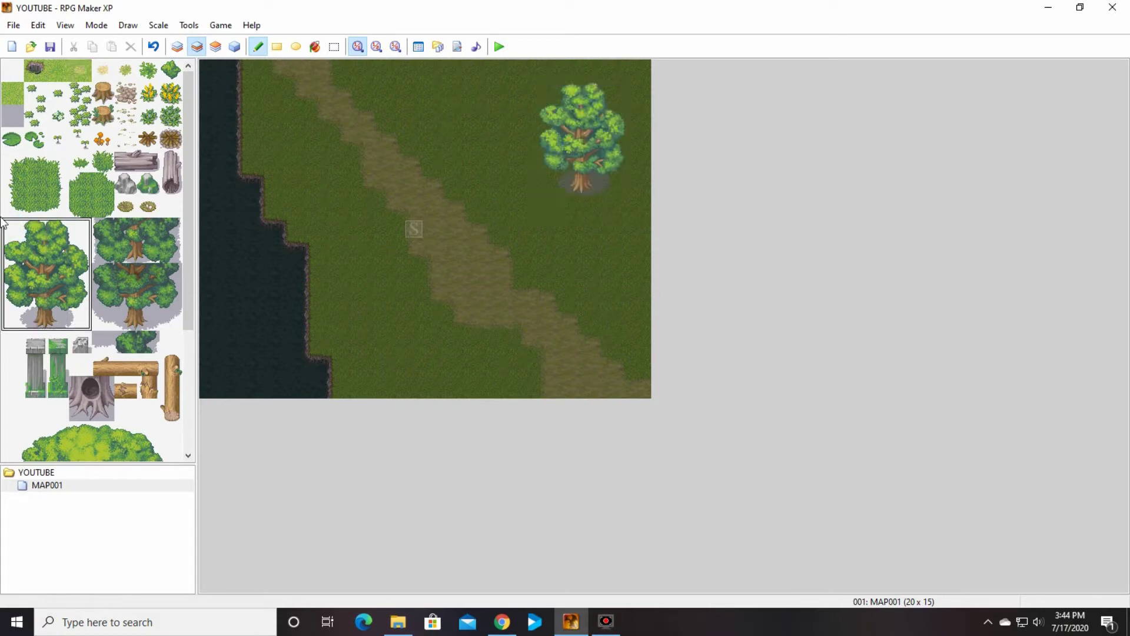
# On layer 3, scroll the tileset palette through the trees and back to the small plants.
pyautogui.click(218, 48)
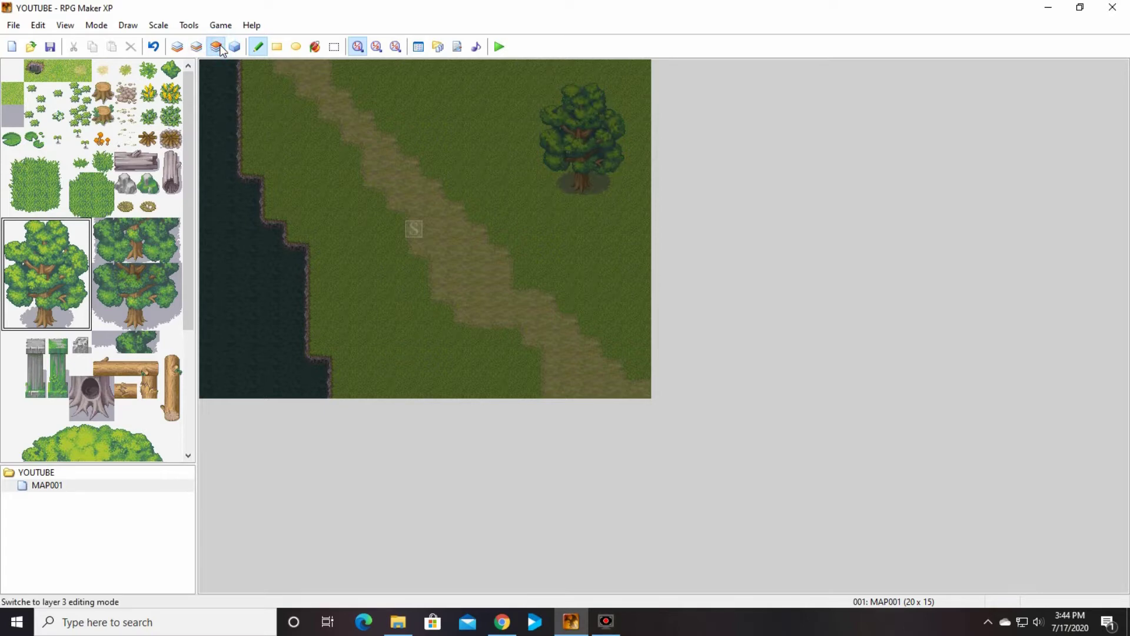
pyautogui.scroll(-2, 120, 310)
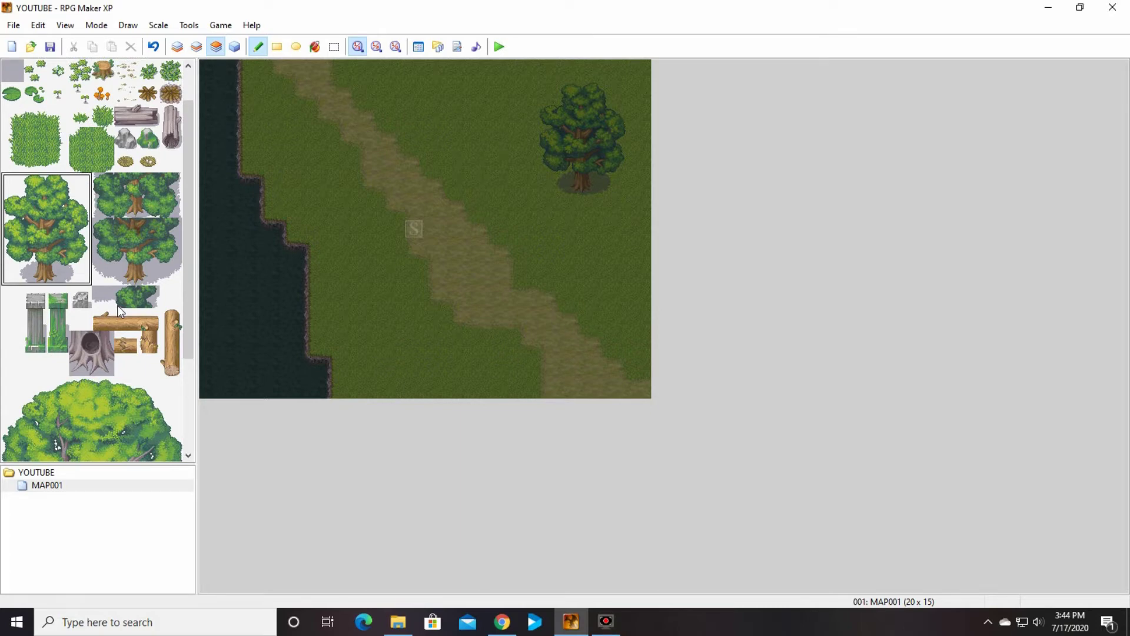
pyautogui.scroll(-2, 120, 310)
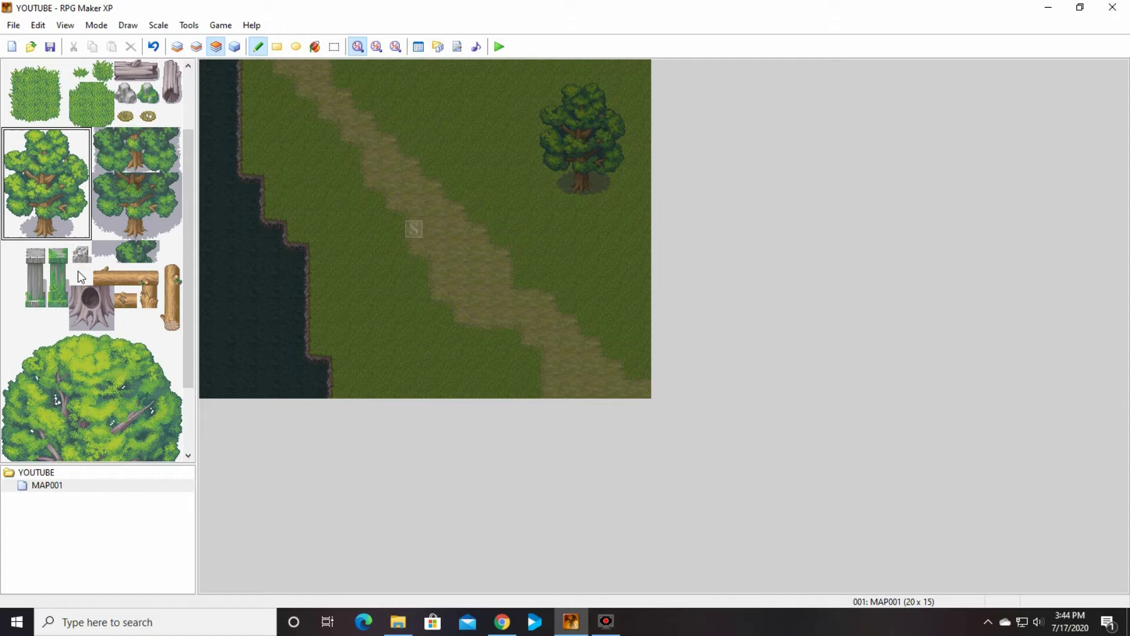
pyautogui.scroll(4, 78, 271)
pyautogui.scroll(-5, 78, 271)
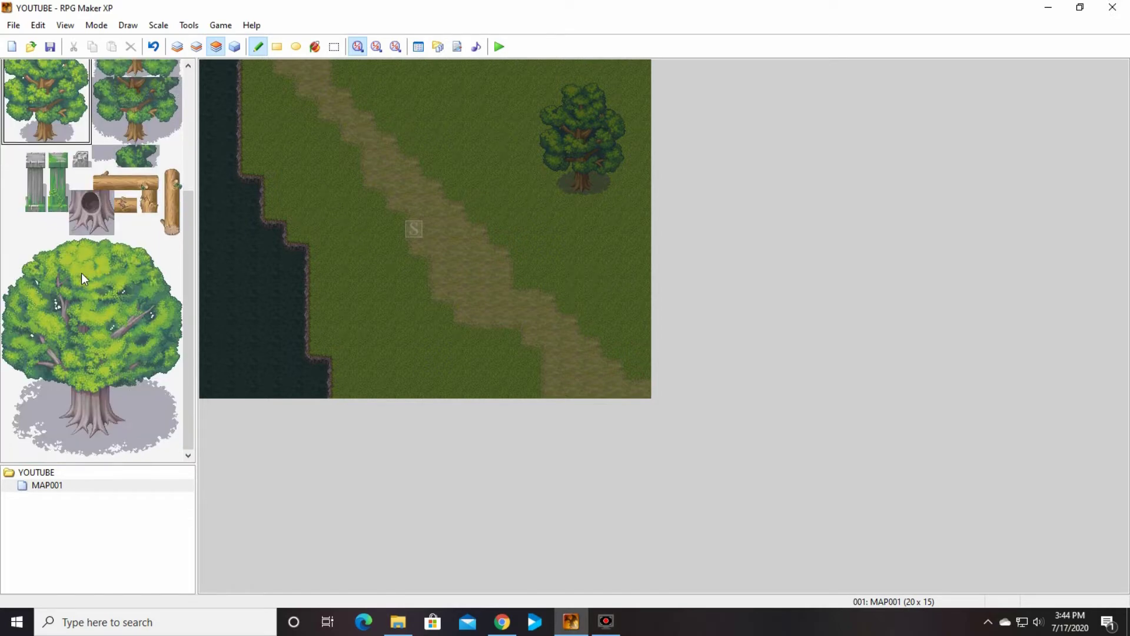
pyautogui.scroll(5, 81, 273)
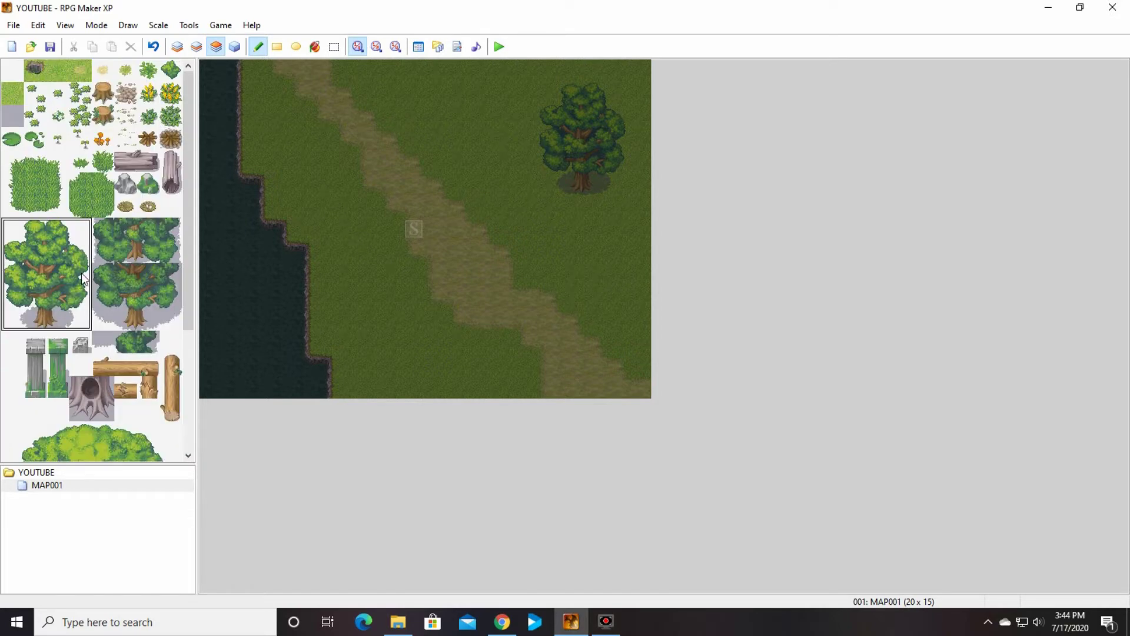
# In Event mode, move the player start onto grass tile 008,011 beside the water.
pyautogui.click(236, 47)
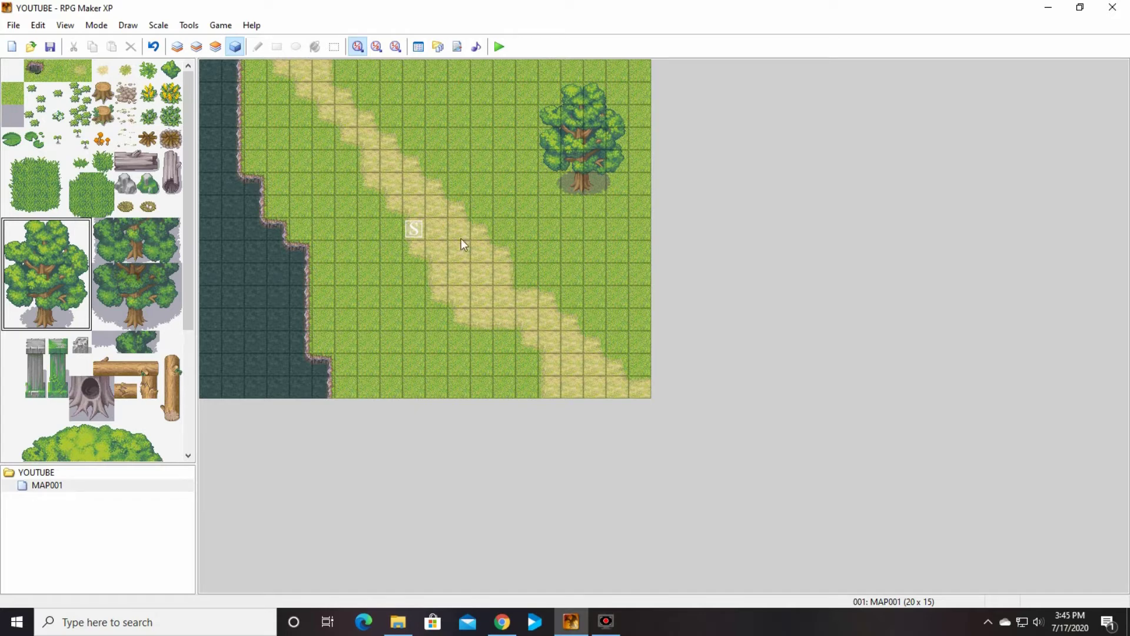
pyautogui.click(417, 230)
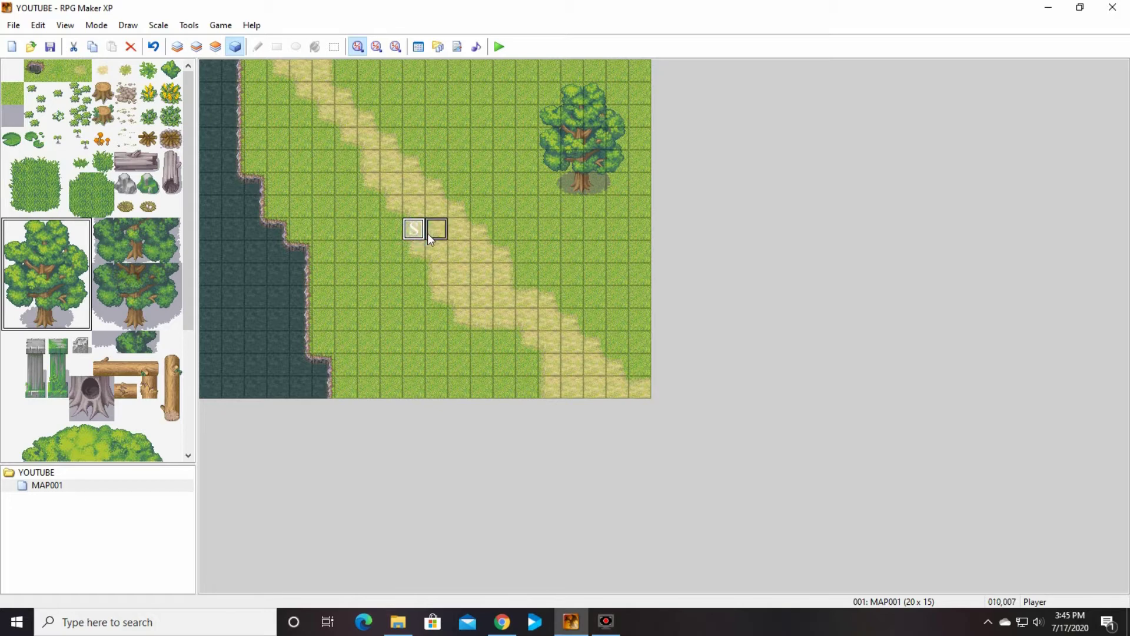
pyautogui.moveTo(440, 231); pyautogui.dragTo(400, 327)
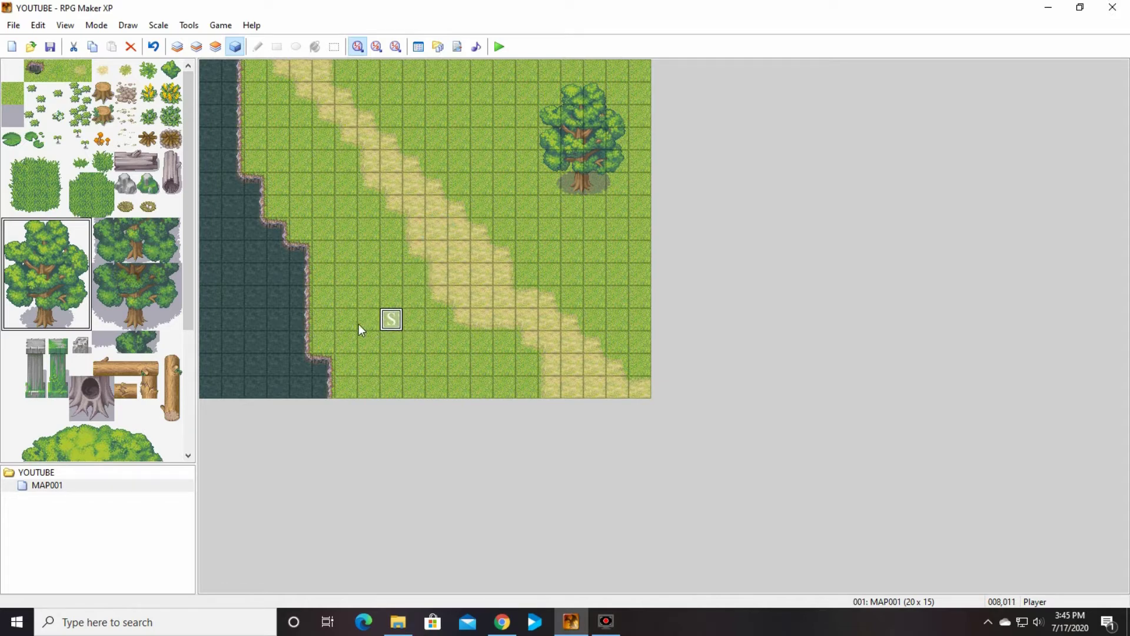
# Open the Database on actor 001: Aluxes, keeping Fighter as his class, and glance at Classes.
pyautogui.click(421, 51)
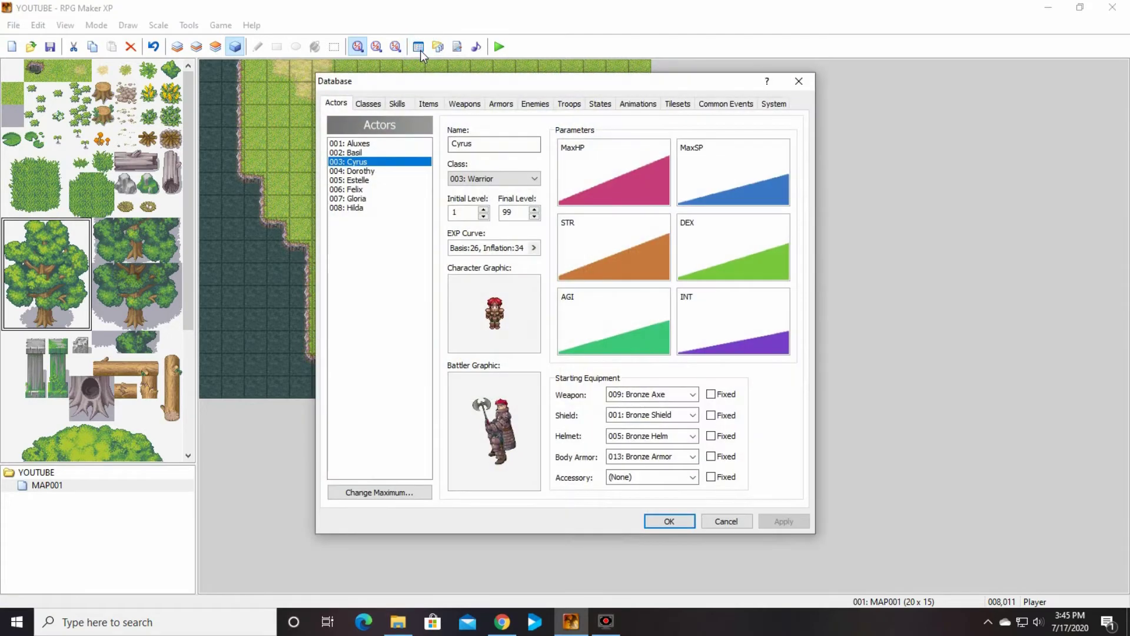
pyautogui.click(378, 145)
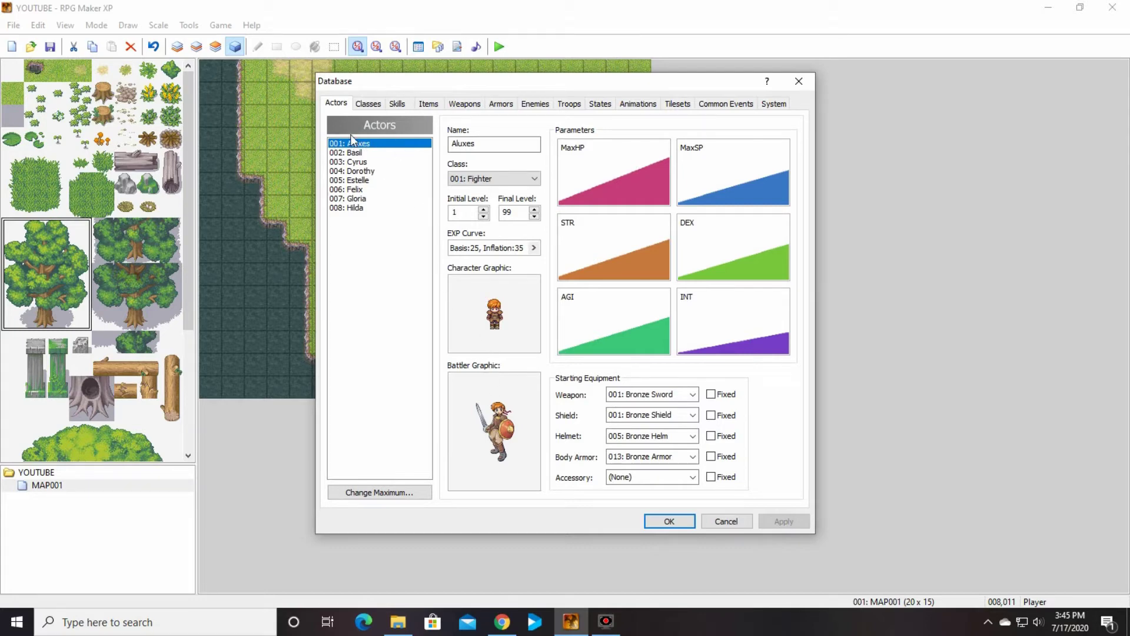
pyautogui.press('Tab')
pyautogui.click(531, 179)
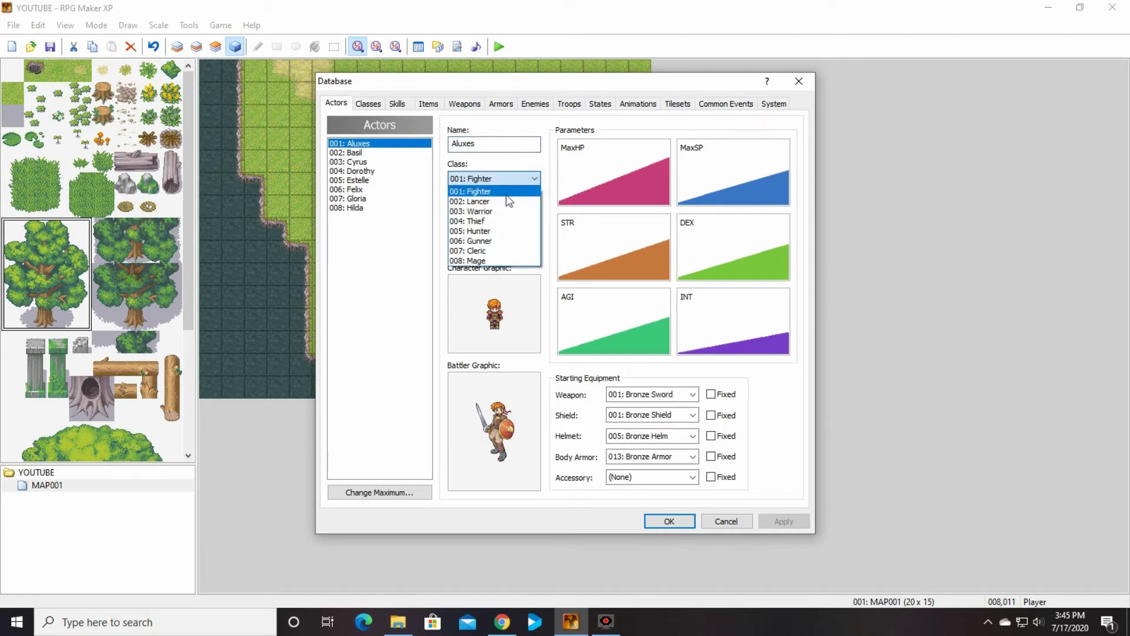
pyautogui.click(518, 160)
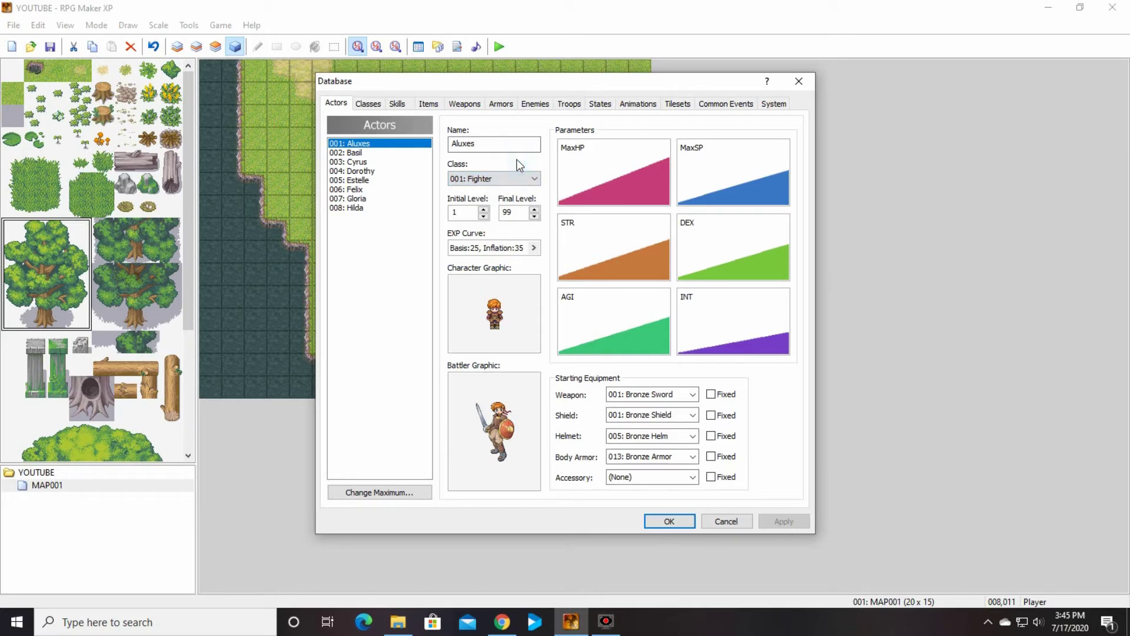
pyautogui.click(370, 104)
pyautogui.click(346, 104)
# Set Aluxes's character graphic to 026-Cleric02.
pyautogui.doubleClick(496, 329)
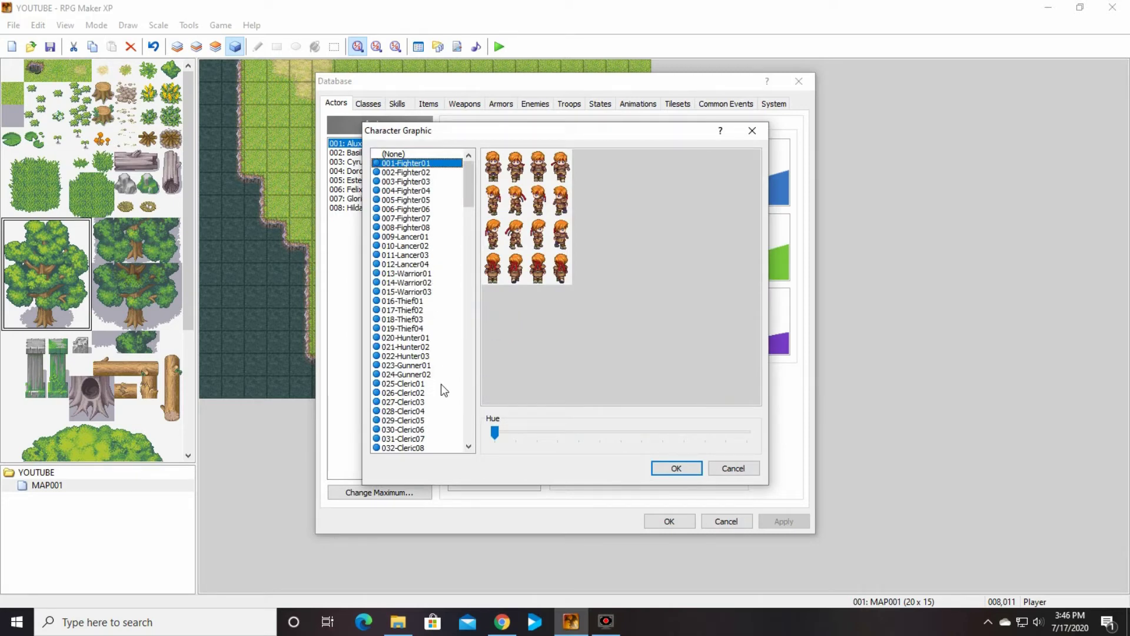
pyautogui.click(414, 394)
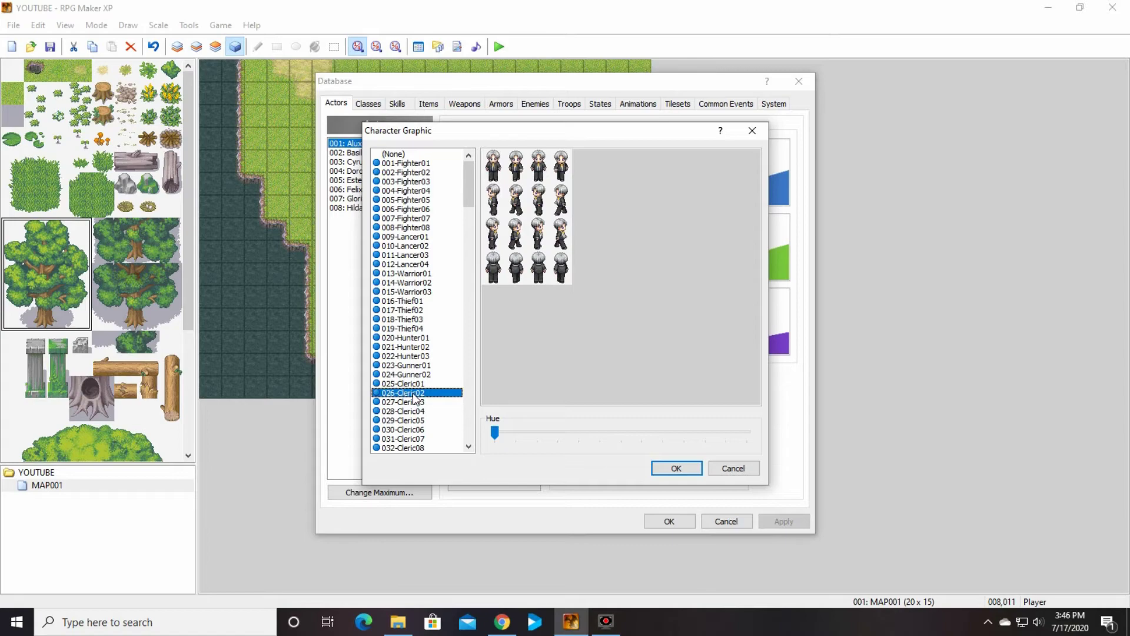
pyautogui.click(667, 469)
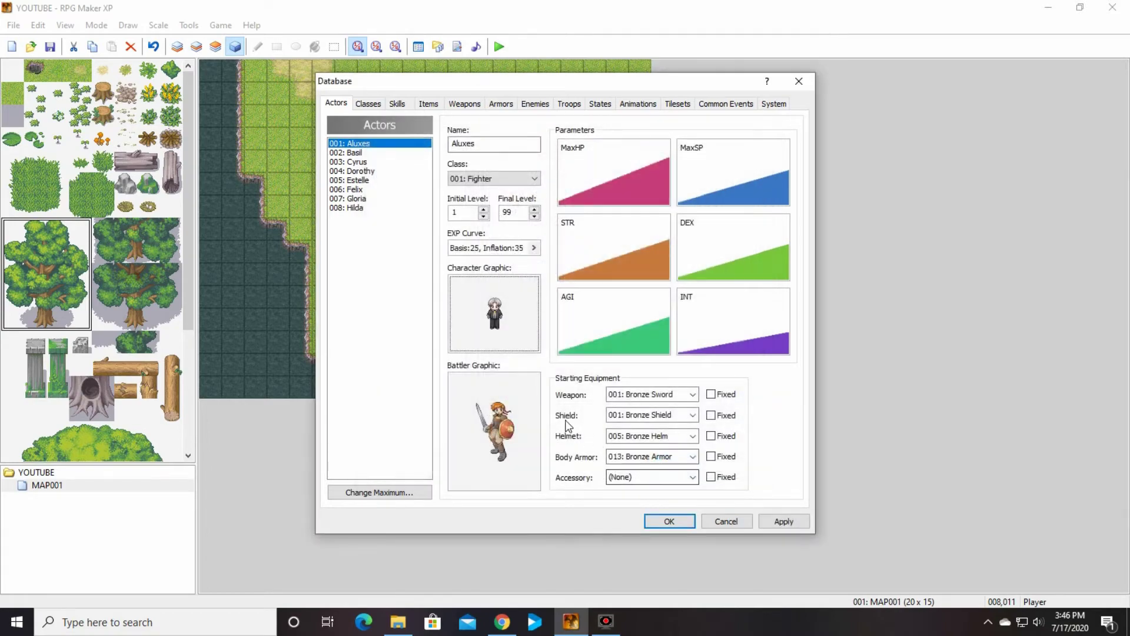
# Set Aluxes's battler graphic to 026-Cleric02 too, then recheck the sprite choices.
pyautogui.doubleClick(519, 425)
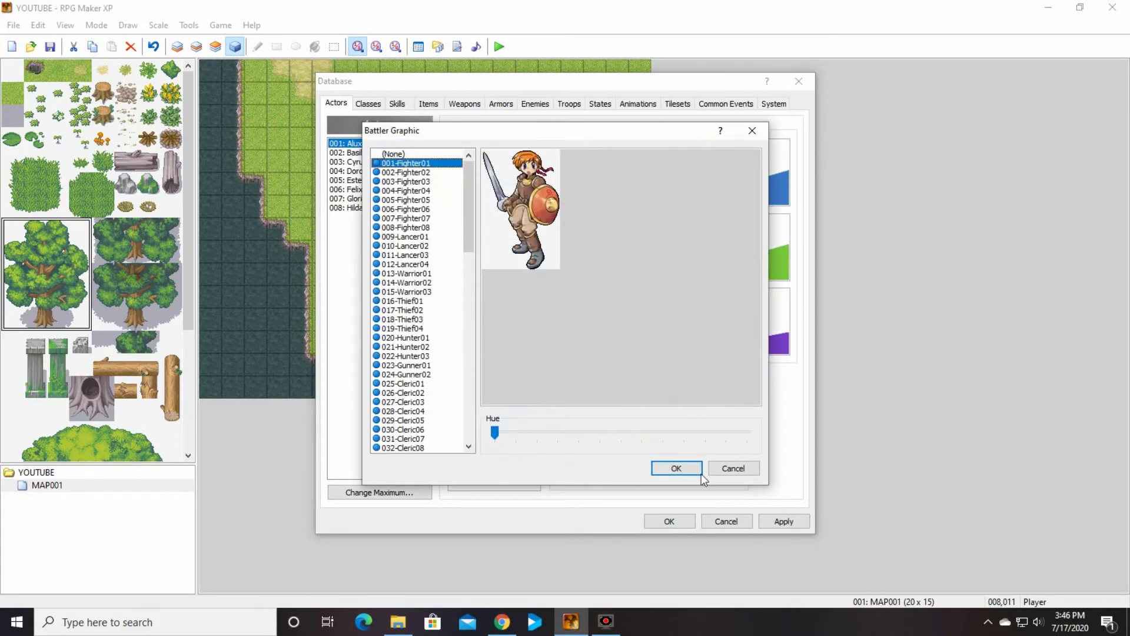
pyautogui.click(734, 468)
pyautogui.doubleClick(512, 334)
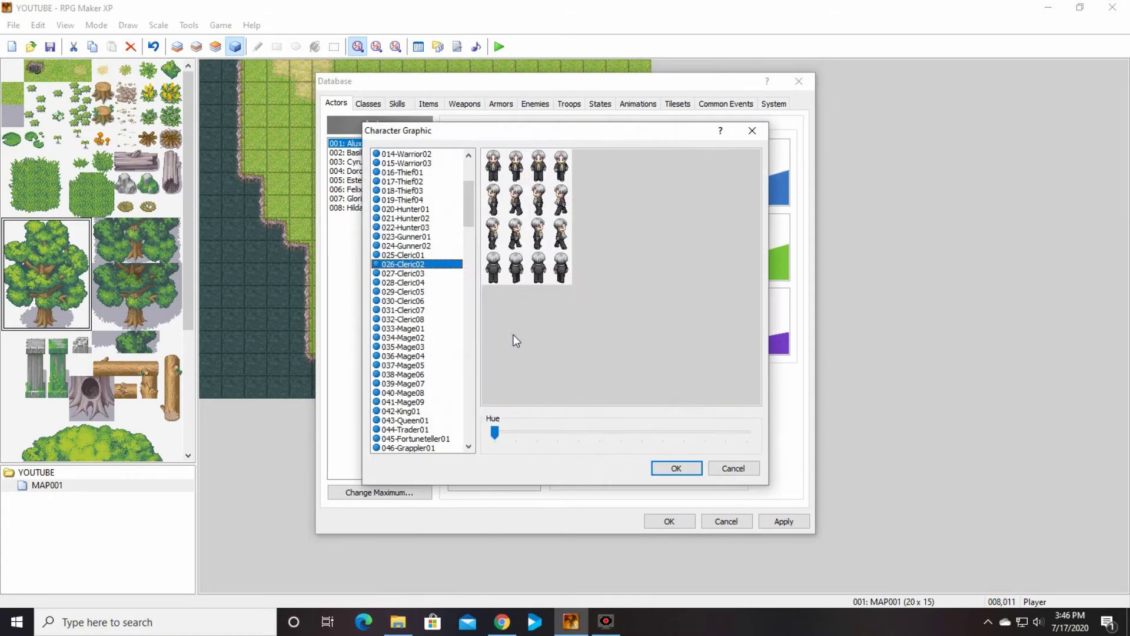
pyautogui.click(733, 468)
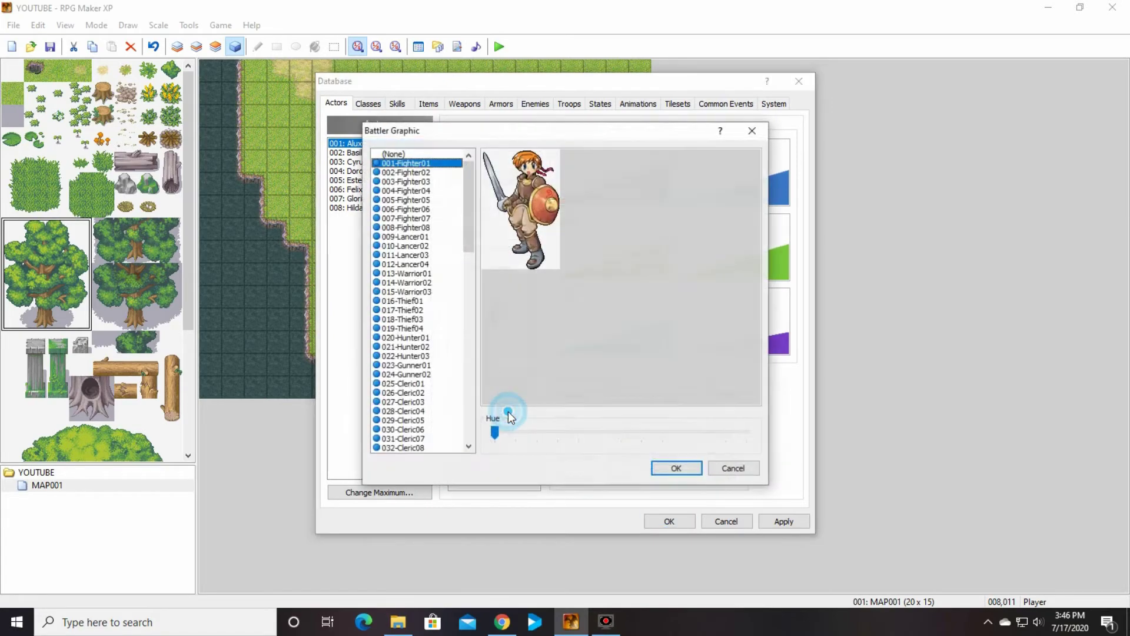
pyautogui.click(423, 395)
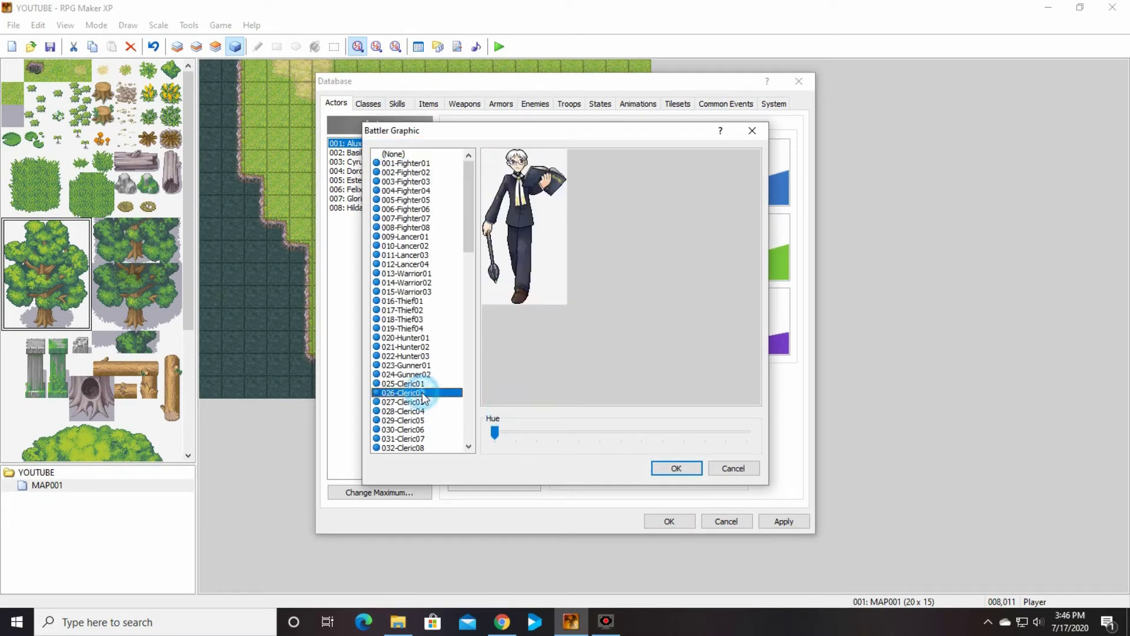
pyautogui.click(674, 469)
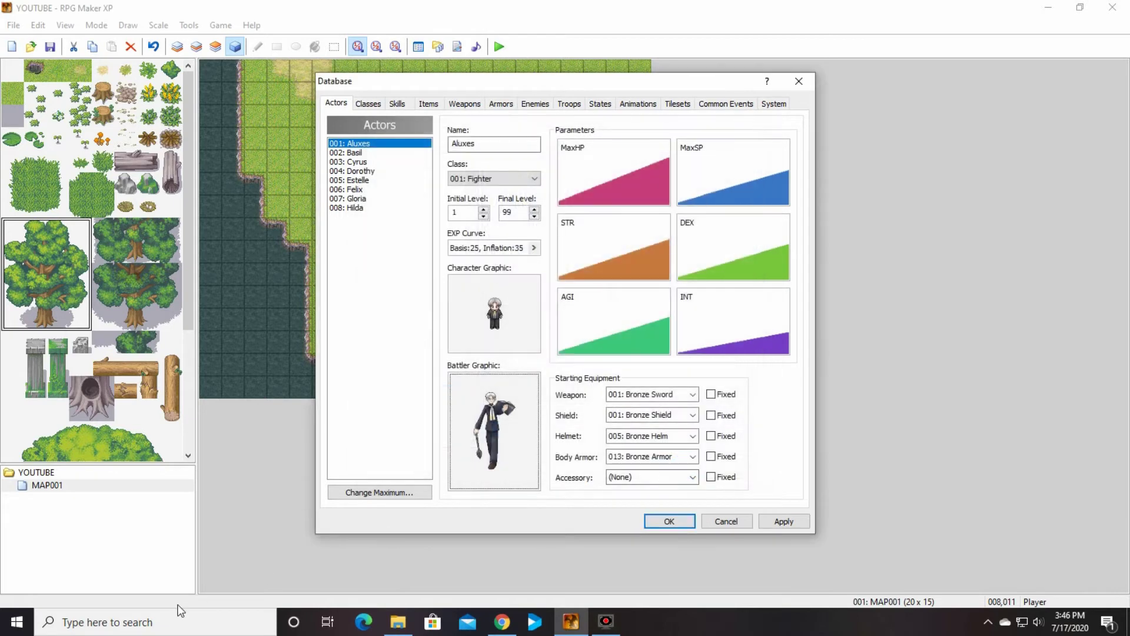
pyautogui.doubleClick(498, 312)
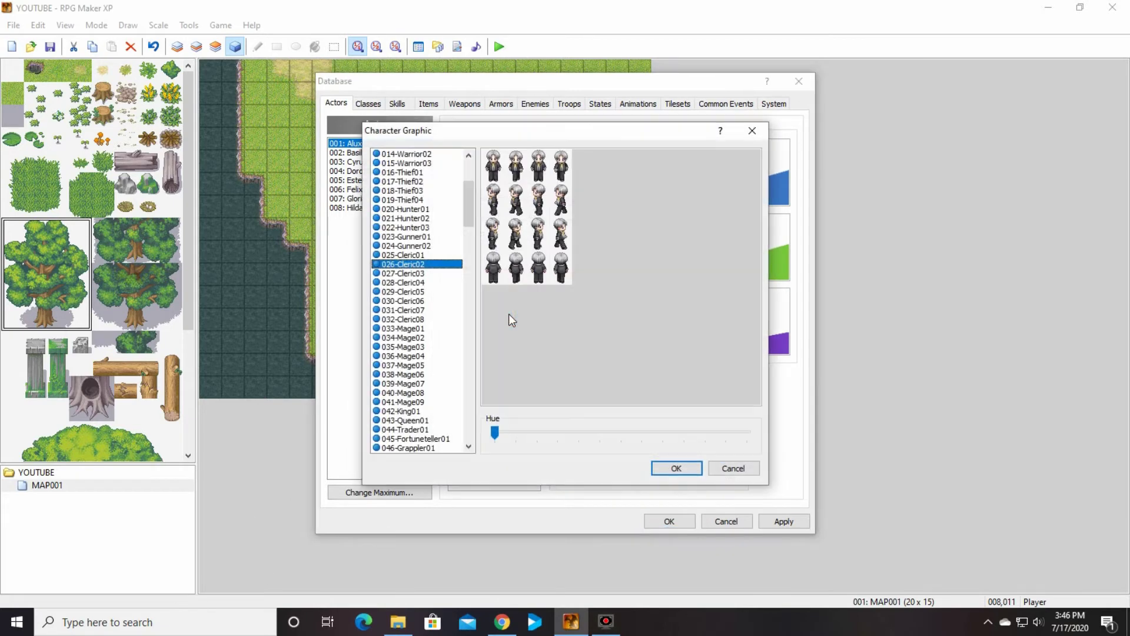
pyautogui.moveTo(469, 198); pyautogui.dragTo(480, 173)
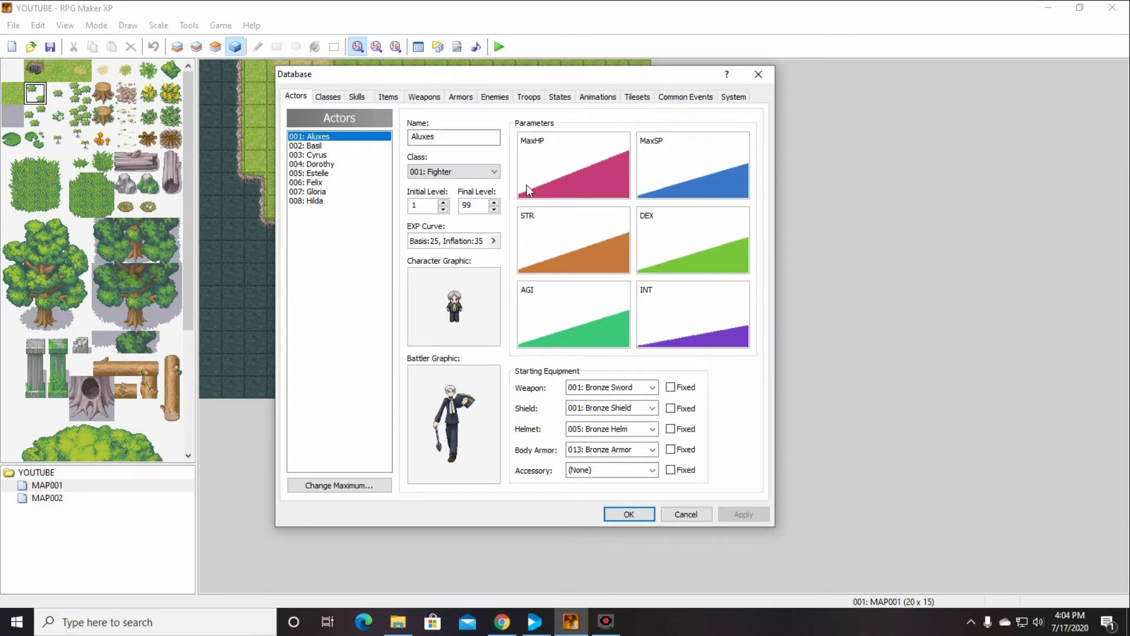
# In System, remove Basil, Gloria and Hilda from the initial party, leaving Aluxes, and confirm.
pyautogui.click(738, 99)
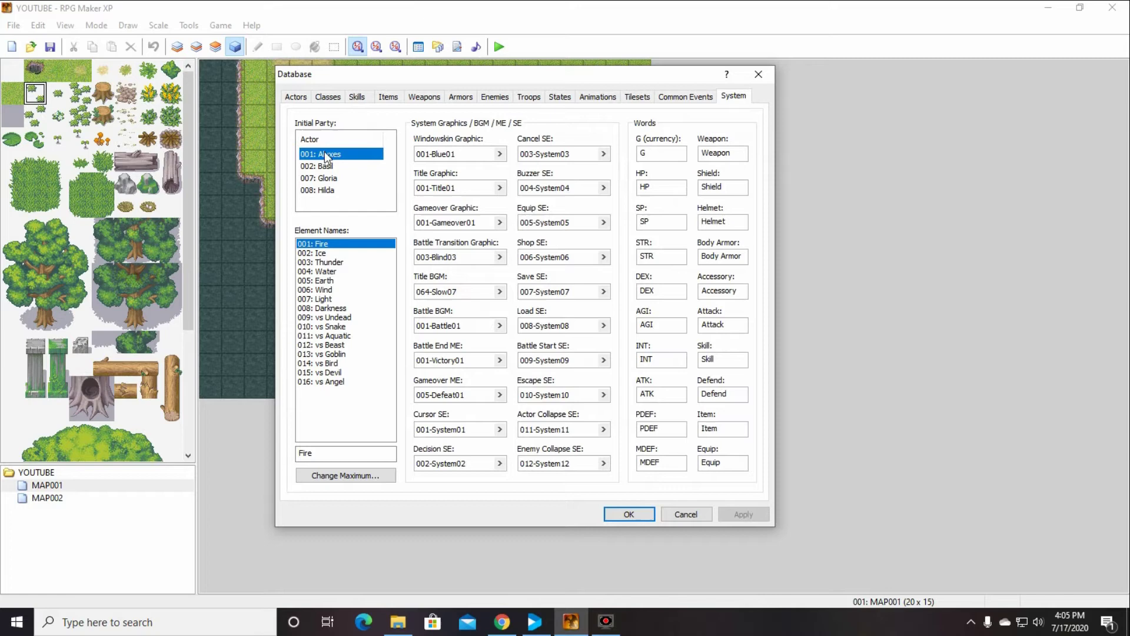
pyautogui.click(328, 167)
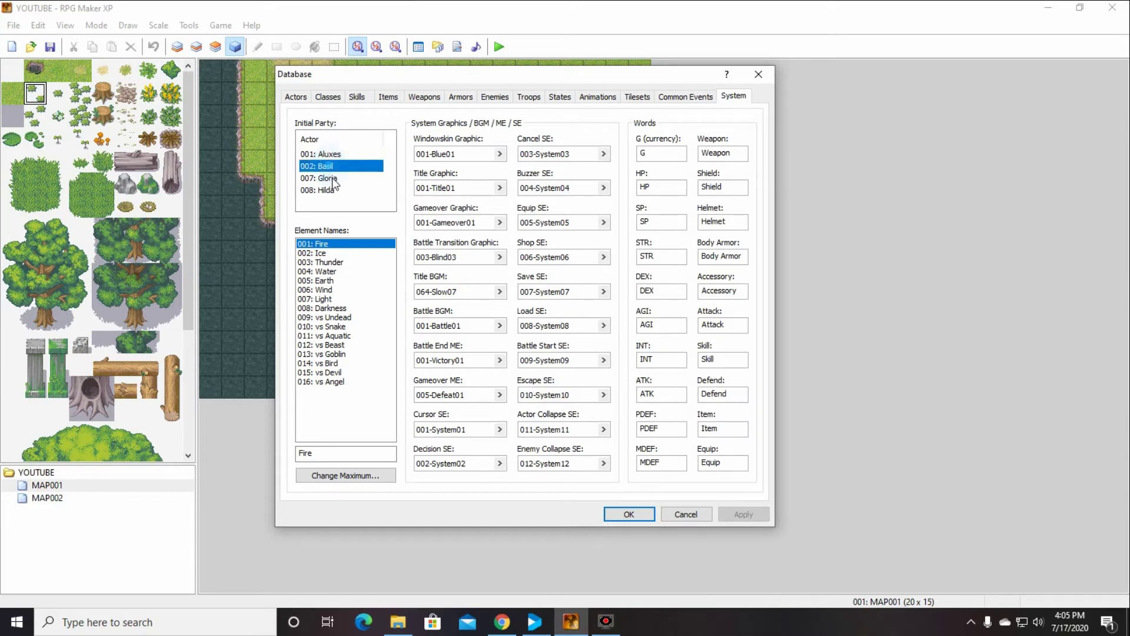
pyautogui.click(327, 190)
pyautogui.click(332, 154)
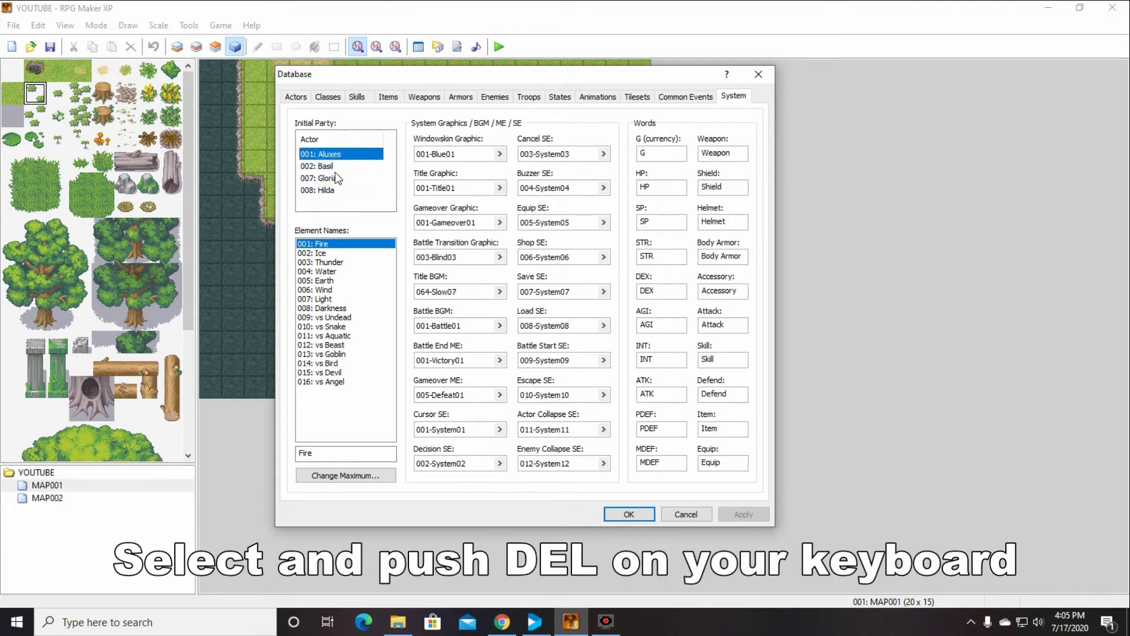
pyautogui.click(334, 167)
pyautogui.press('Delete')
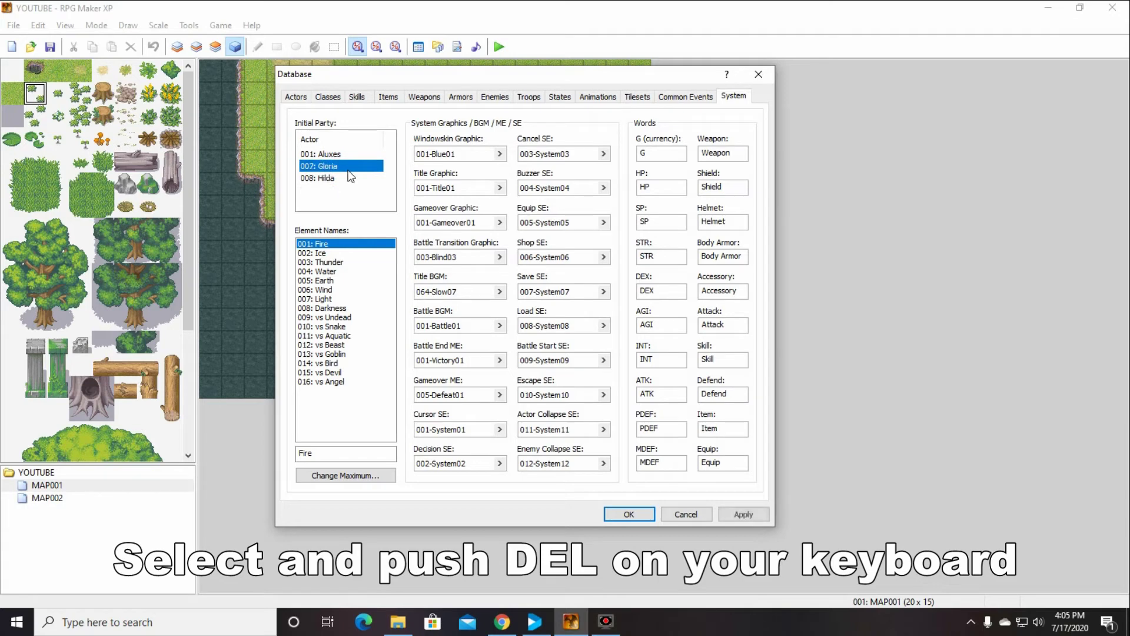
pyautogui.press('Delete')
pyautogui.press('Delete')
pyautogui.click(629, 514)
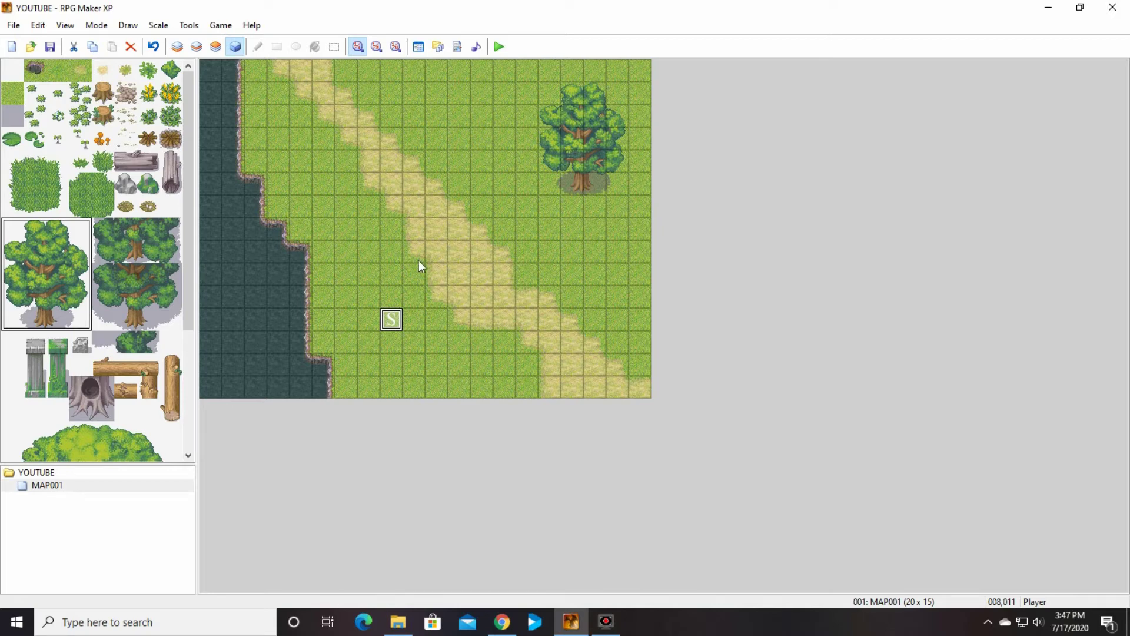
# Create a new event on path tile 010,007 using the 003-Fighter03 graphic.
pyautogui.click(436, 231)
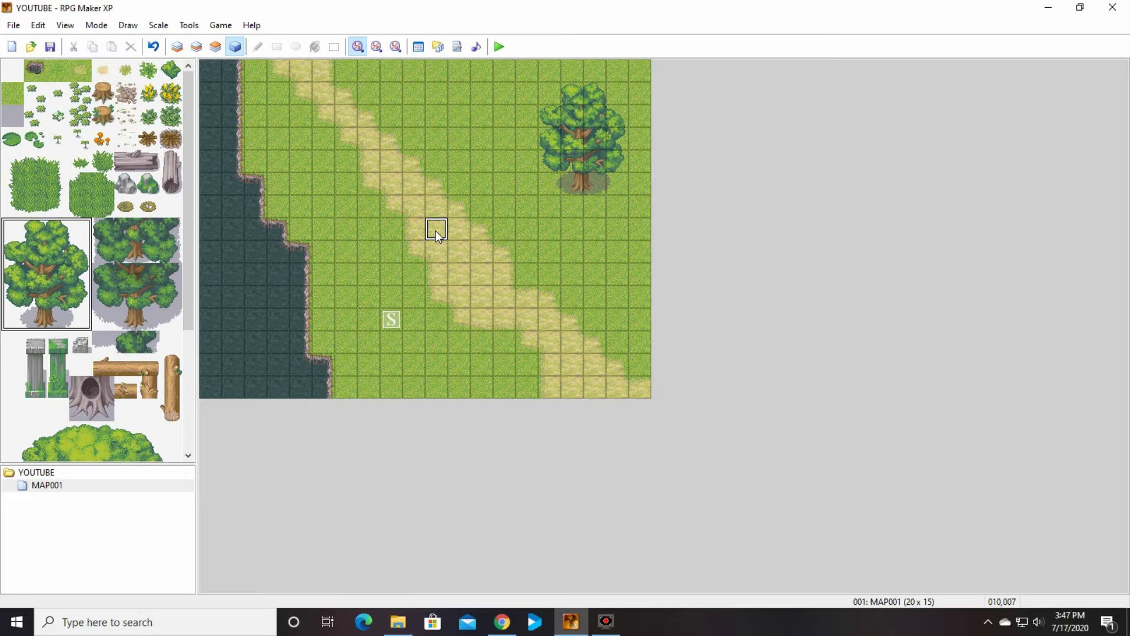
pyautogui.doubleClick(436, 231)
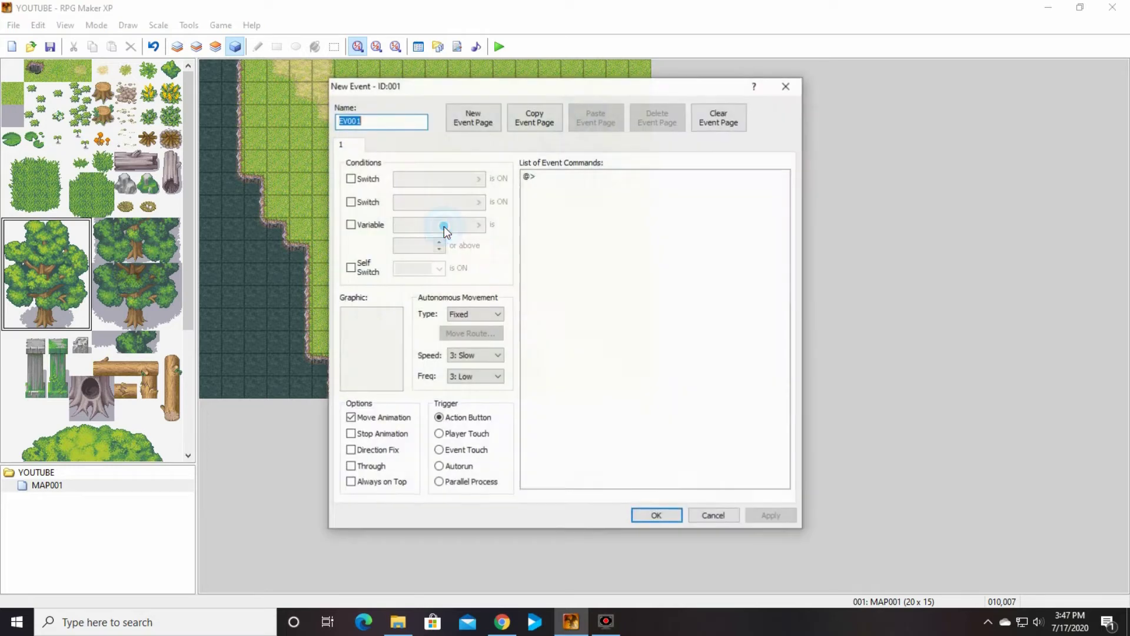
pyautogui.click(366, 347)
pyautogui.doubleClick(368, 345)
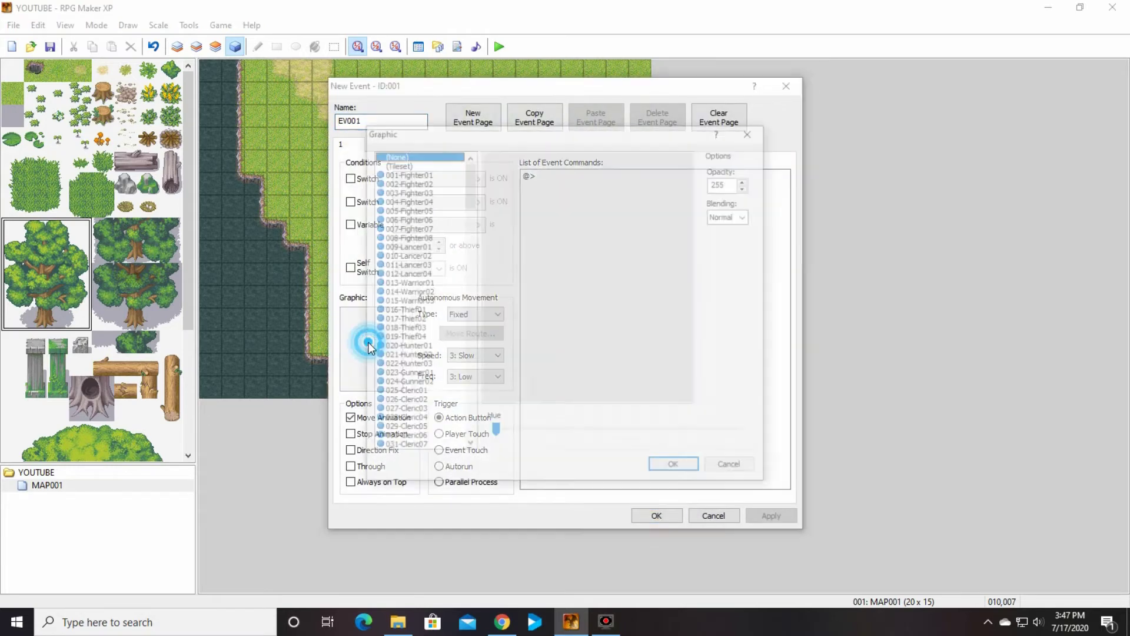
pyautogui.click(432, 191)
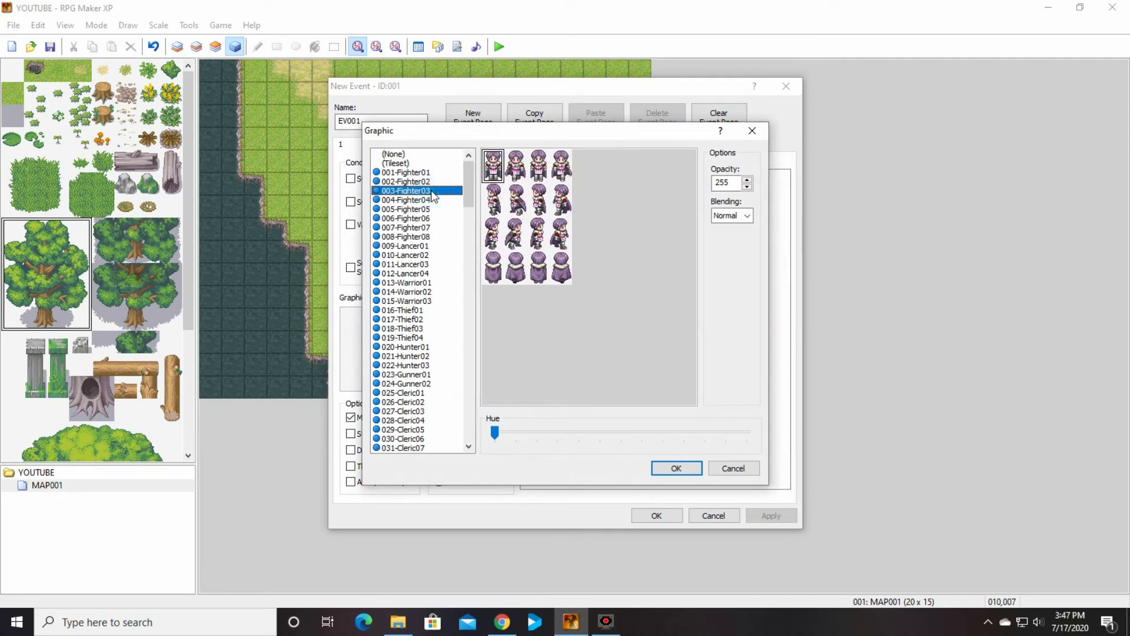
pyautogui.click(694, 469)
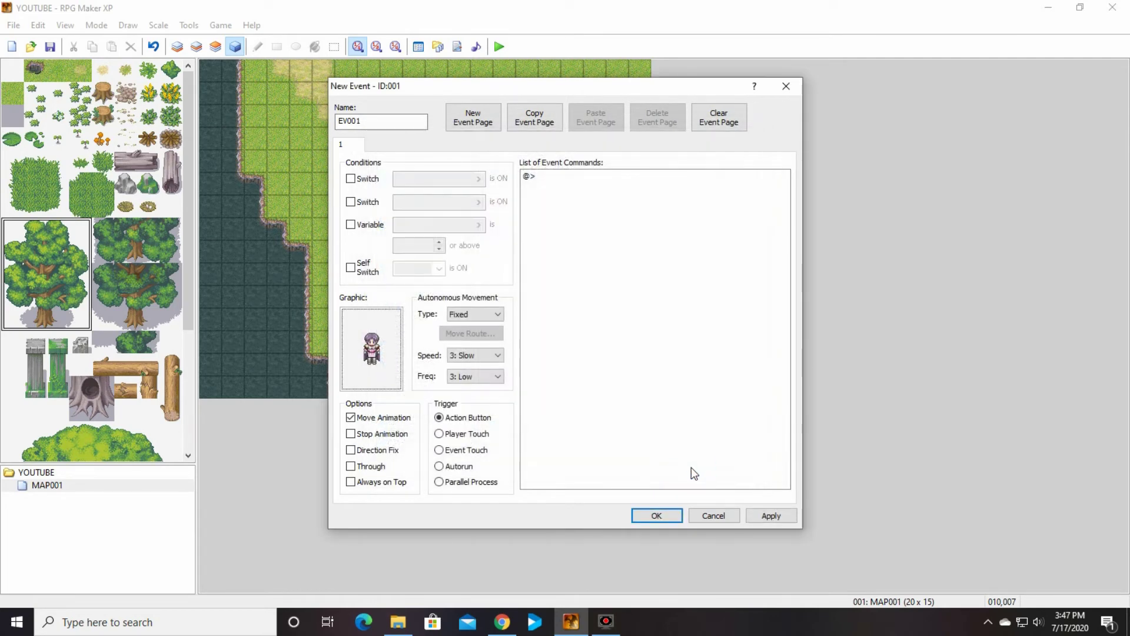
# Set the event's trigger to Autorun and bring up the Event Commands list.
pyautogui.click(536, 182)
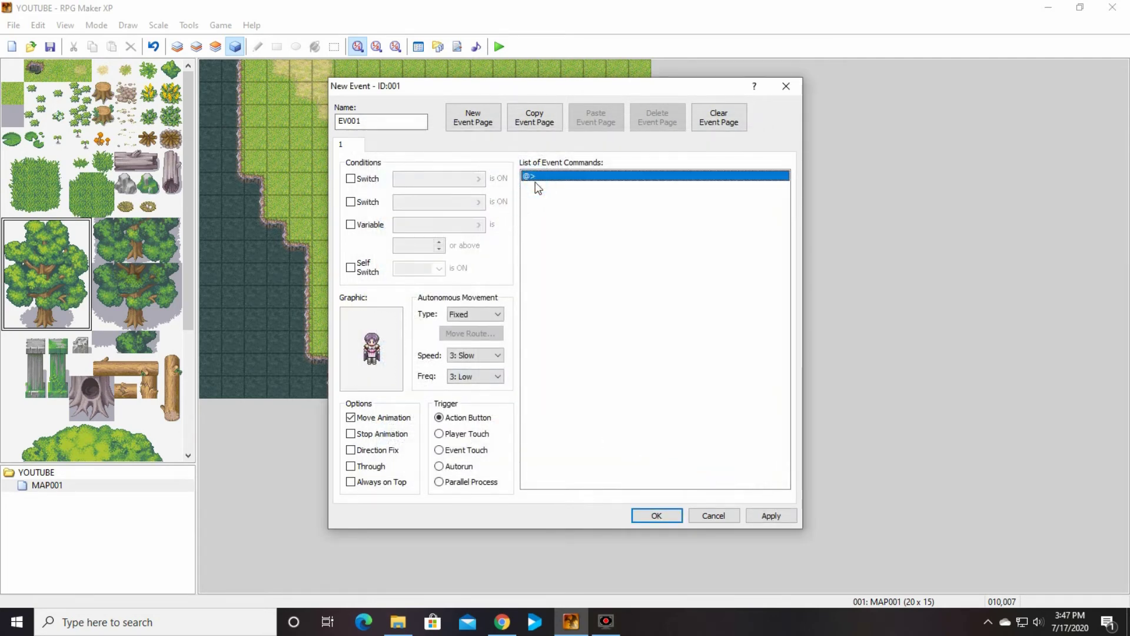
pyautogui.click(440, 466)
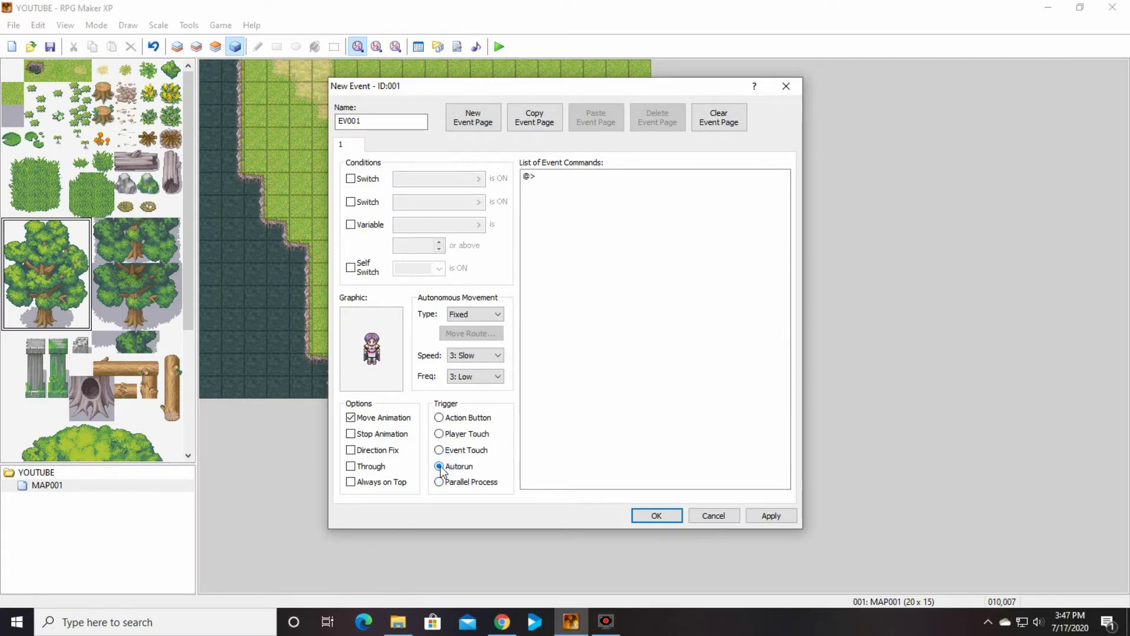
pyautogui.click(568, 180)
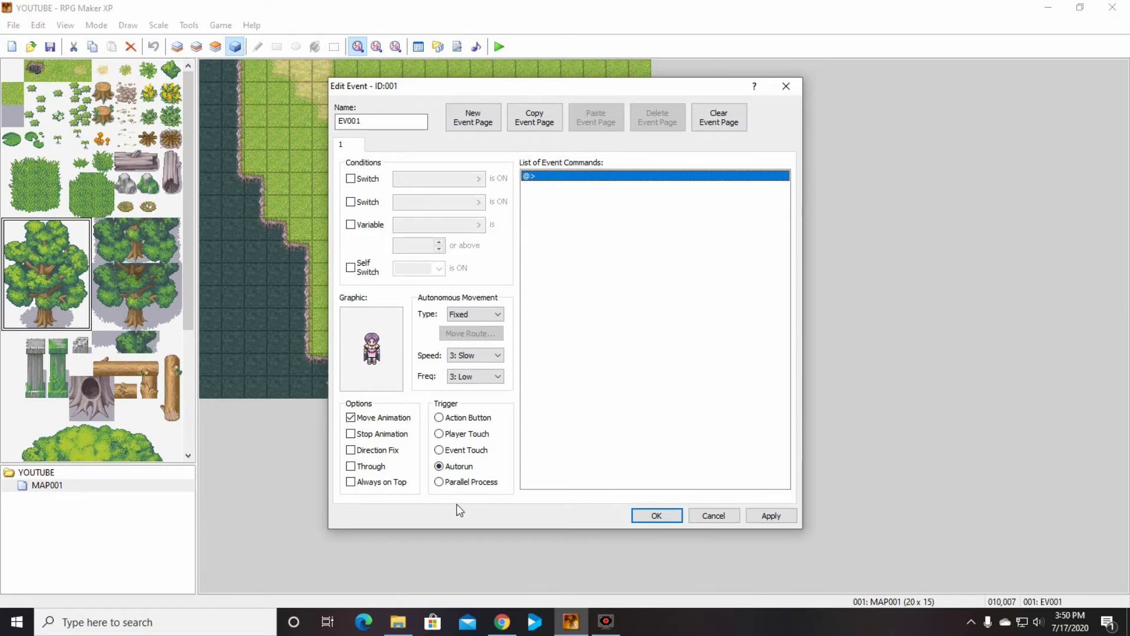
pyautogui.doubleClick(563, 178)
# Add a Show Text message reading 'Hello! Welcome!' to the event.
pyautogui.click(548, 199)
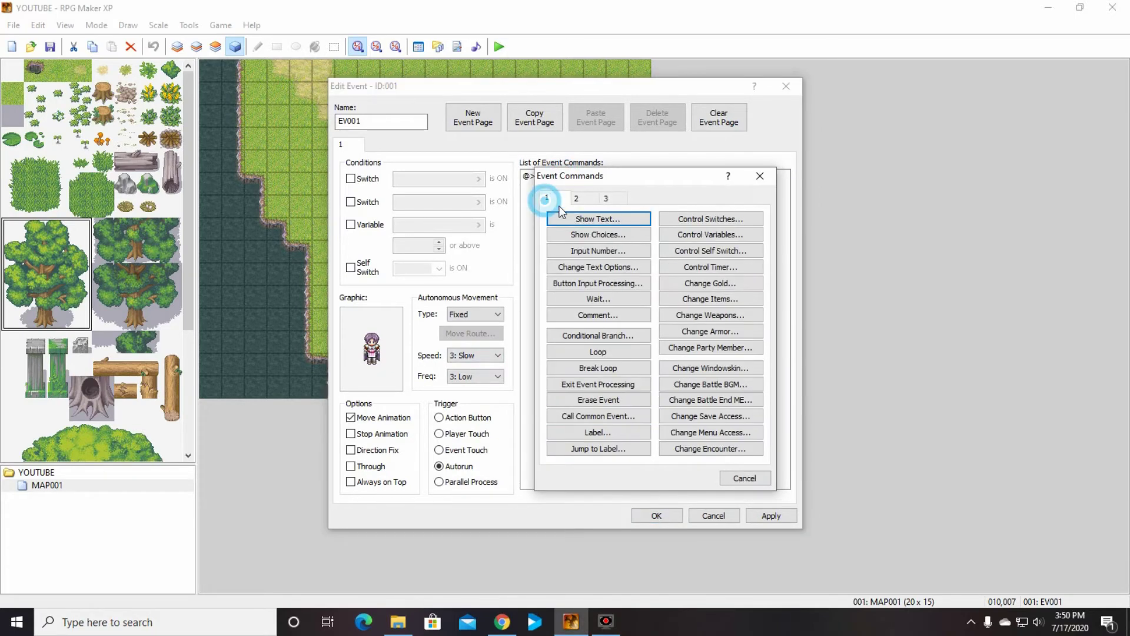
pyautogui.moveTo(611, 176); pyautogui.dragTo(866, 177)
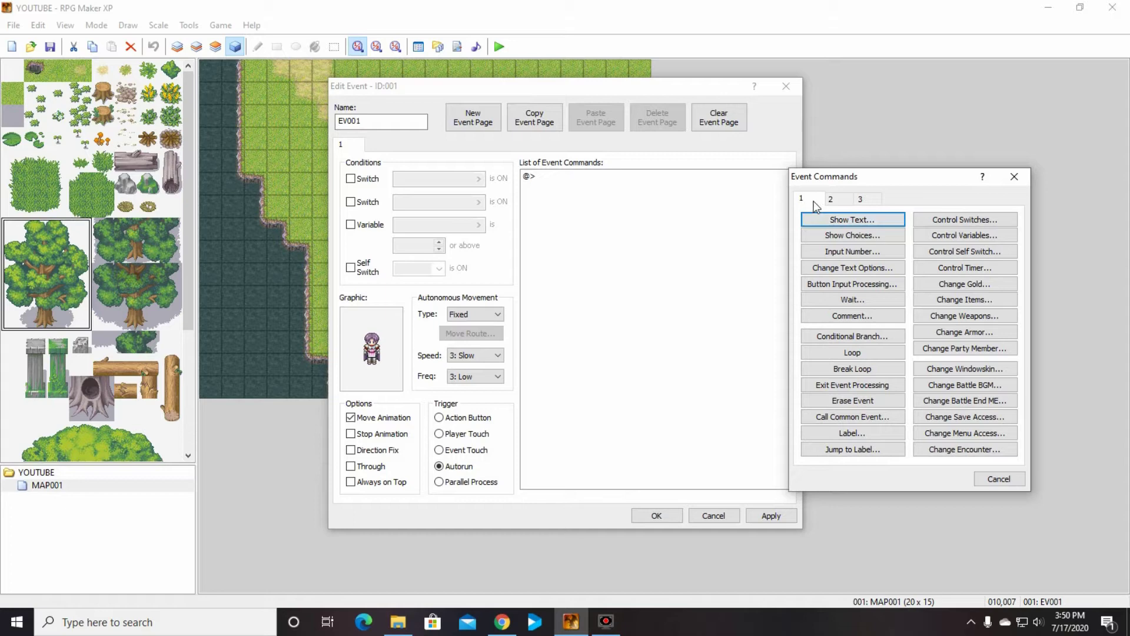
pyautogui.click(845, 222)
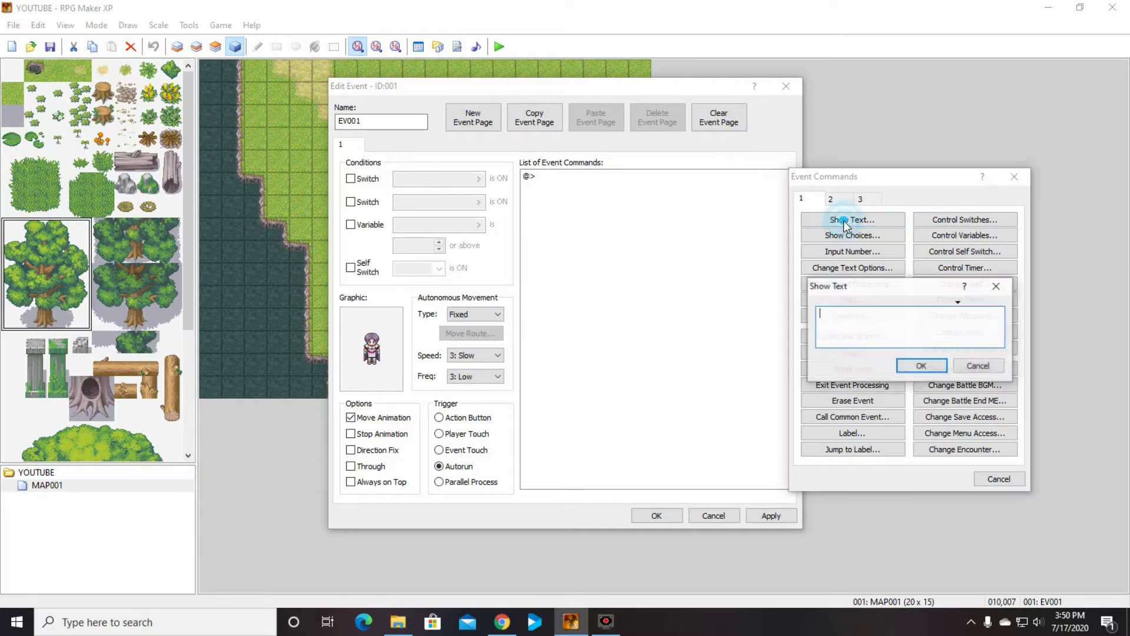
pyautogui.write('hELLO')
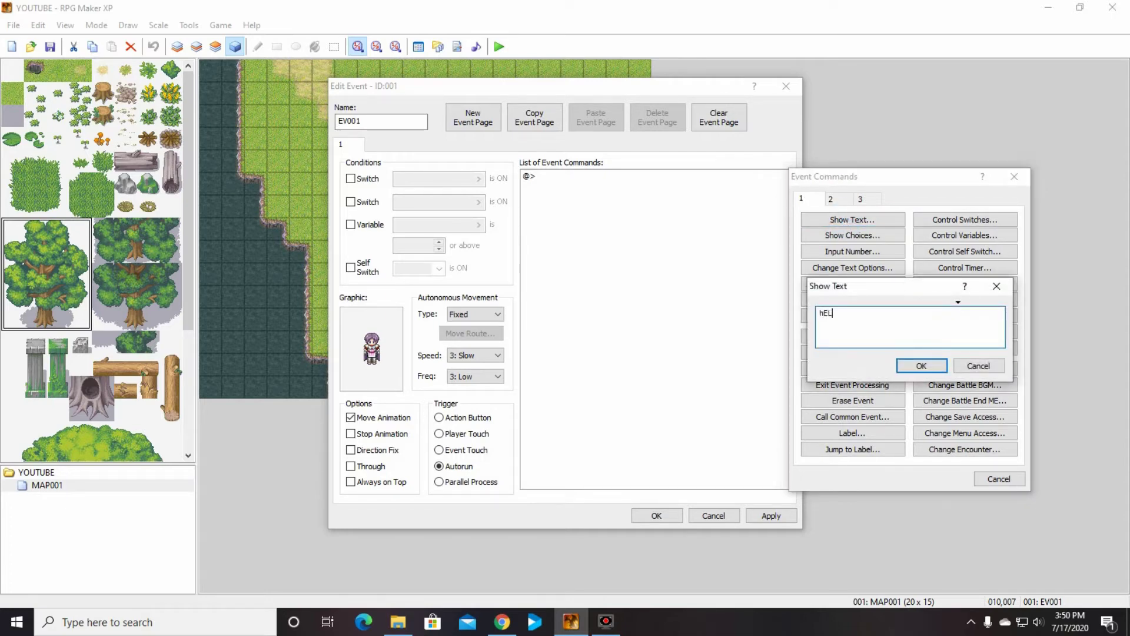
pyautogui.press('BackSpace')
pyautogui.press('BackSpace')
pyautogui.press('BackSpace')
pyautogui.press('BackSpace')
pyautogui.press('BackSpace')
pyautogui.write('Hello!  Welcome!')
pyautogui.click(928, 370)
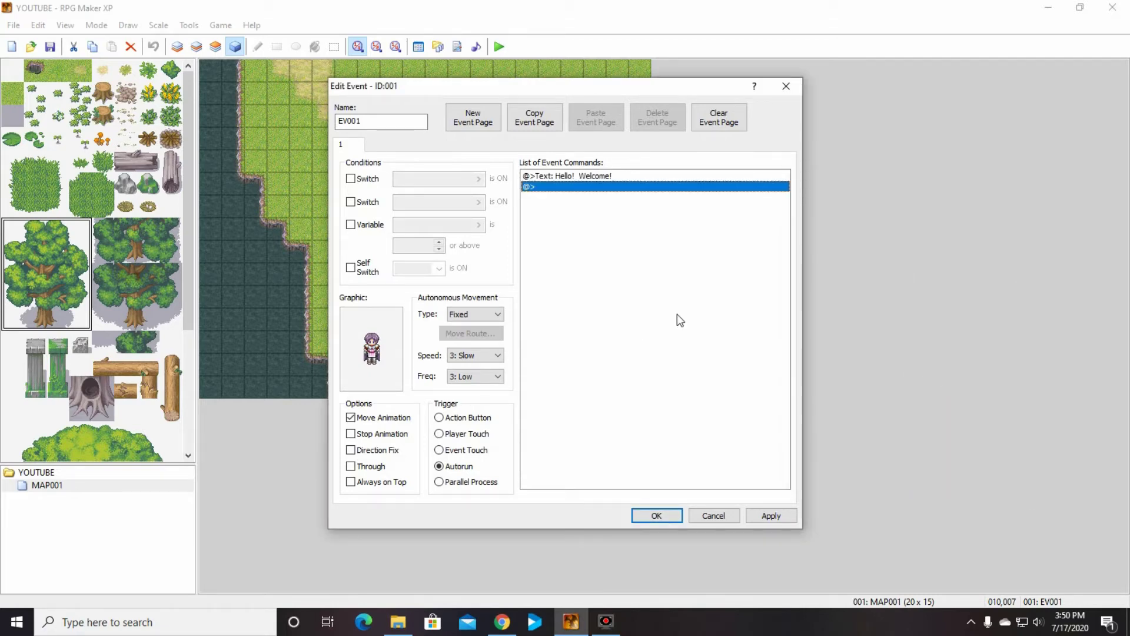
# Add a second message: 'I need your help finding the crystals'.
pyautogui.doubleClick(565, 187)
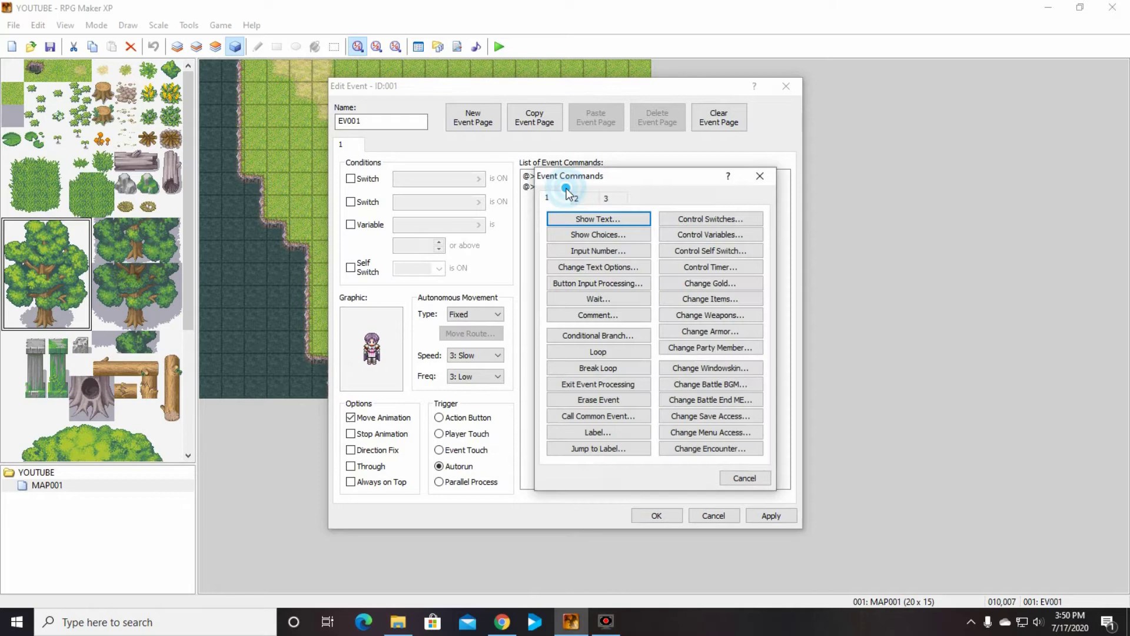
pyautogui.click(588, 220)
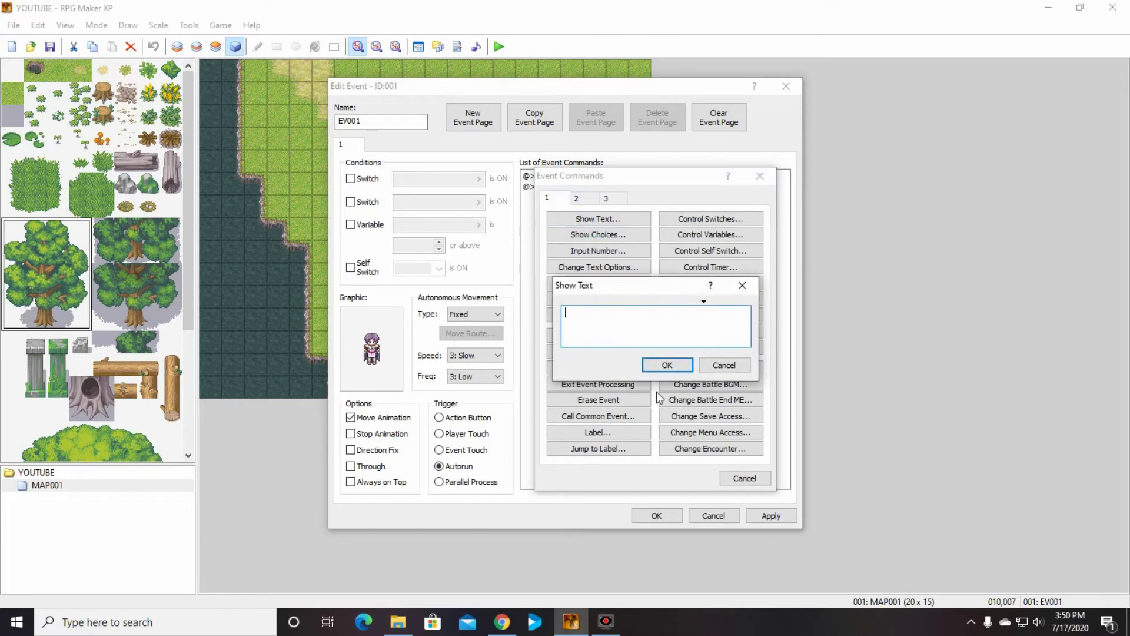
pyautogui.write('I need your help finding the cyrs')
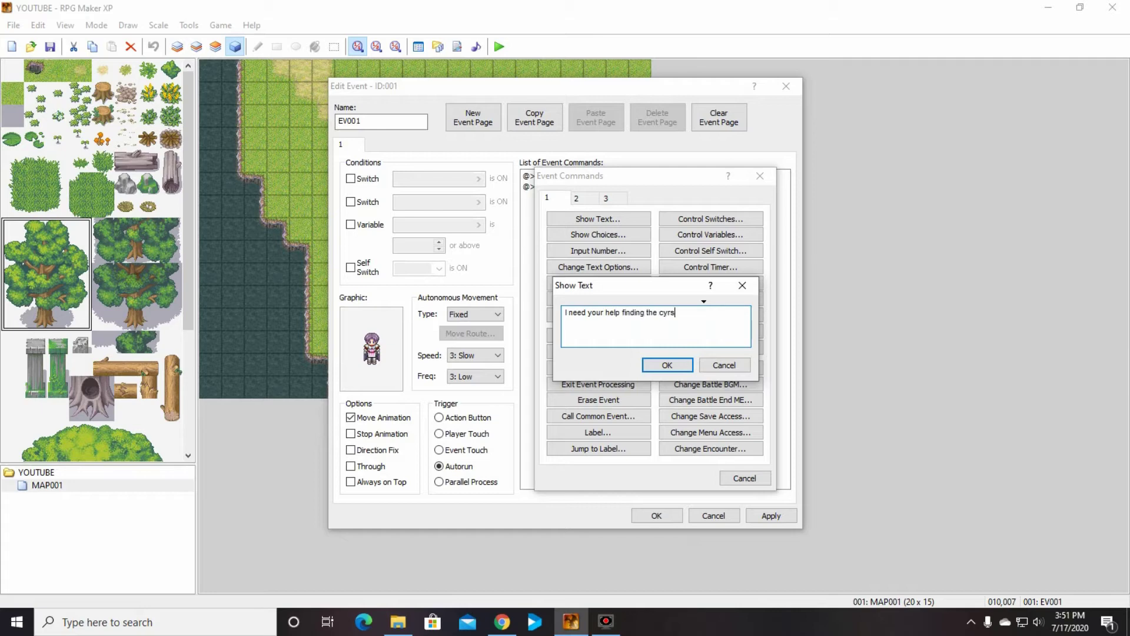
pyautogui.press('BackSpace')
pyautogui.press('BackSpace')
pyautogui.write('rystals')
pyautogui.click(668, 363)
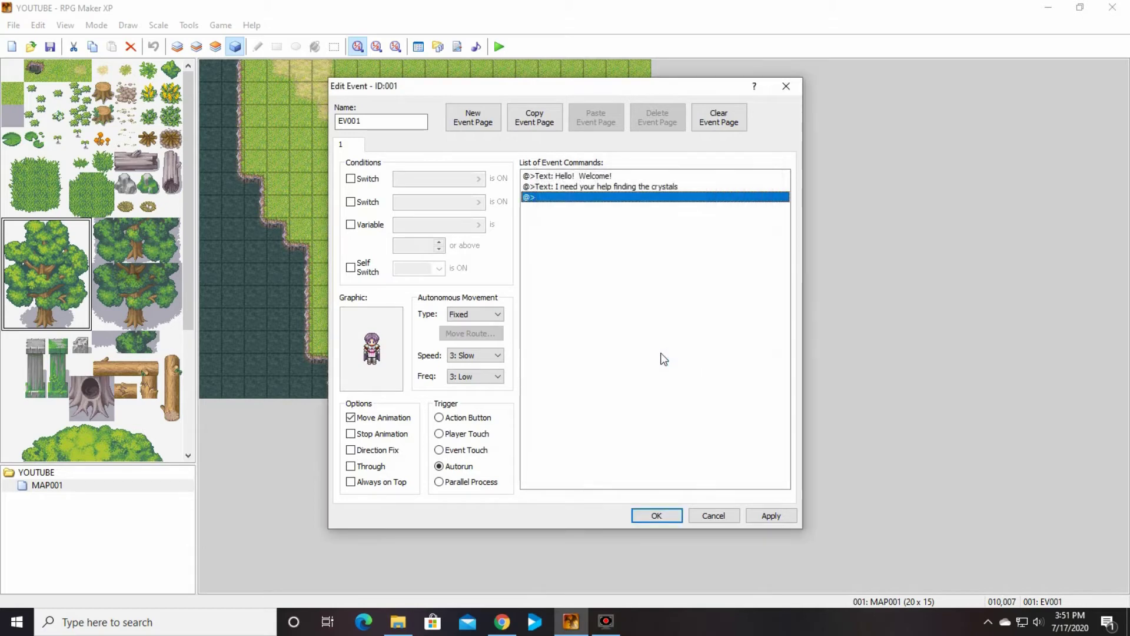
# Add a third message: 'Go find them.'.
pyautogui.doubleClick(553, 198)
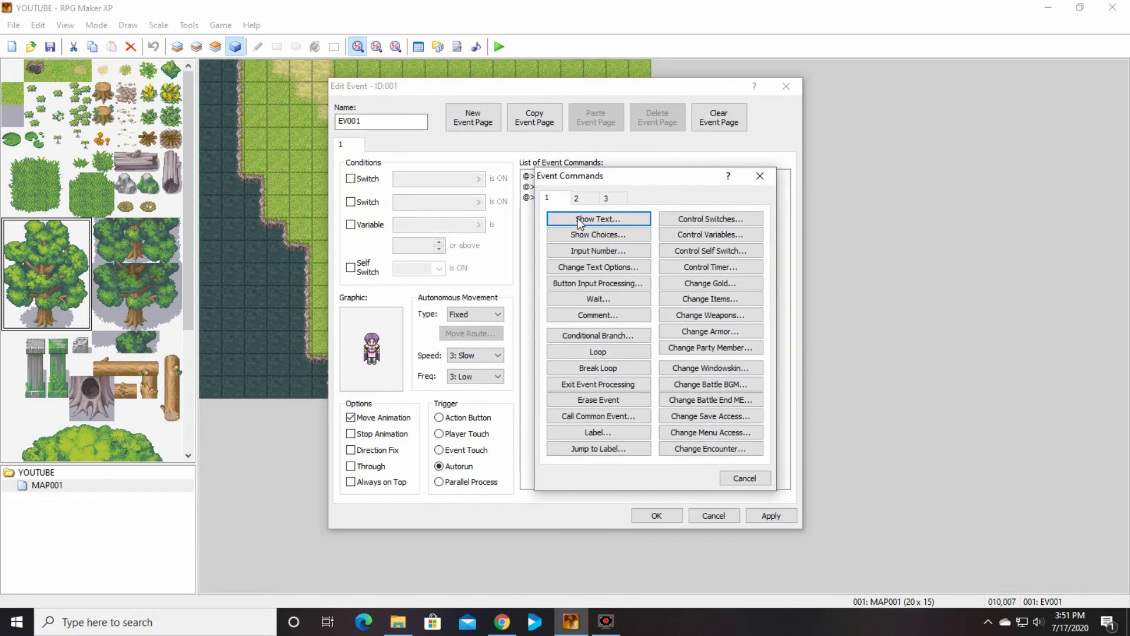
pyautogui.click(579, 219)
pyautogui.write('Go ')
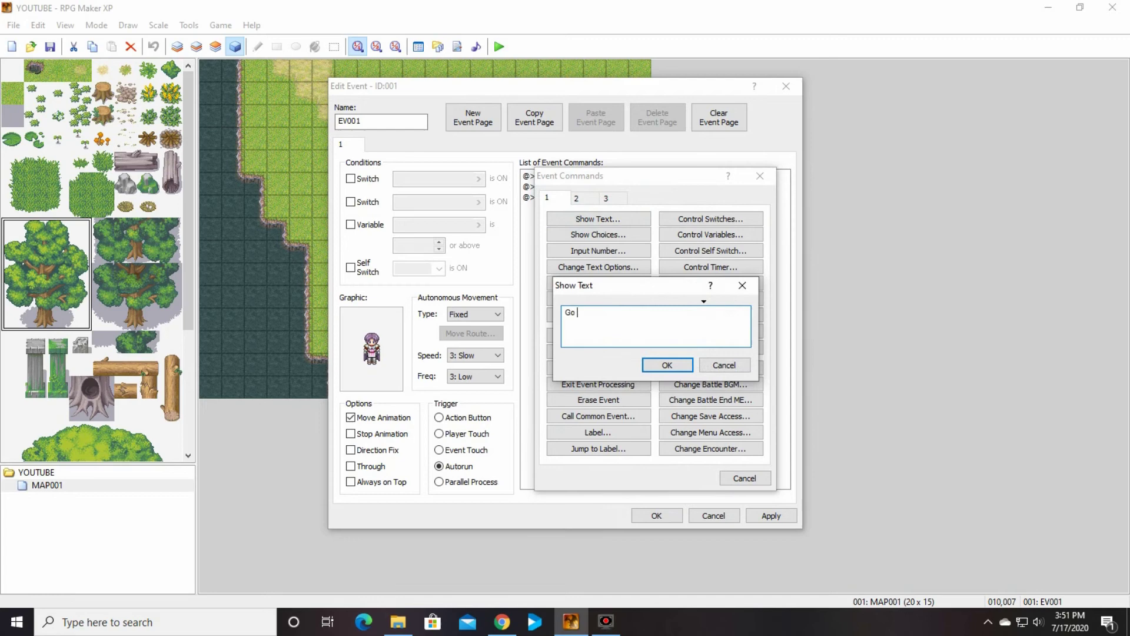
pyautogui.write('find them.')
pyautogui.click(667, 365)
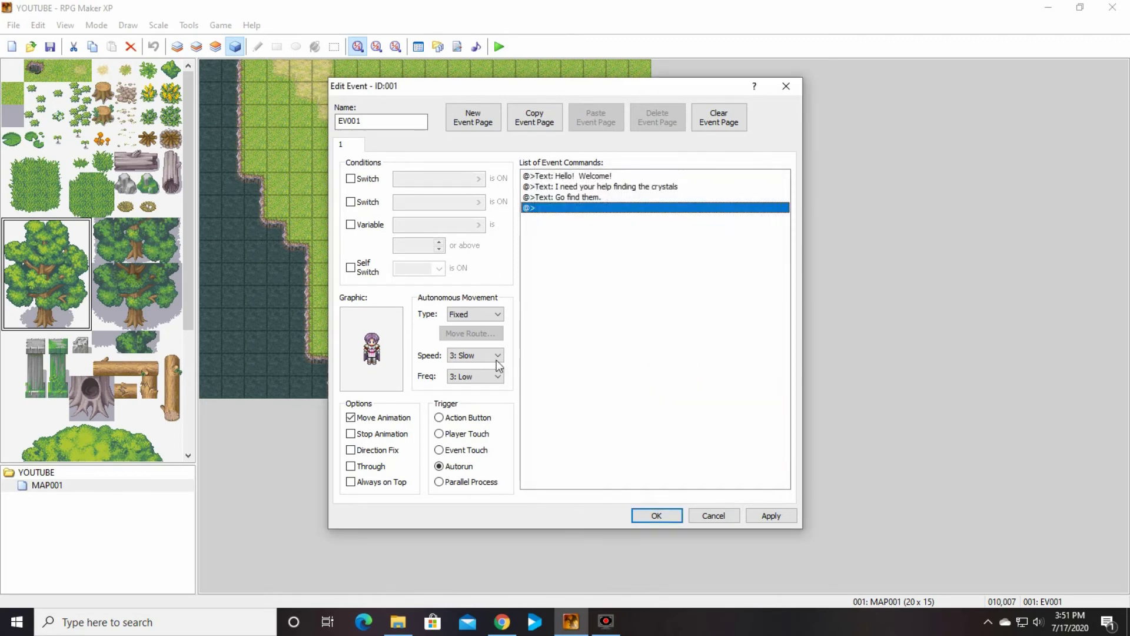
pyautogui.moveTo(528, 90); pyautogui.dragTo(870, 68)
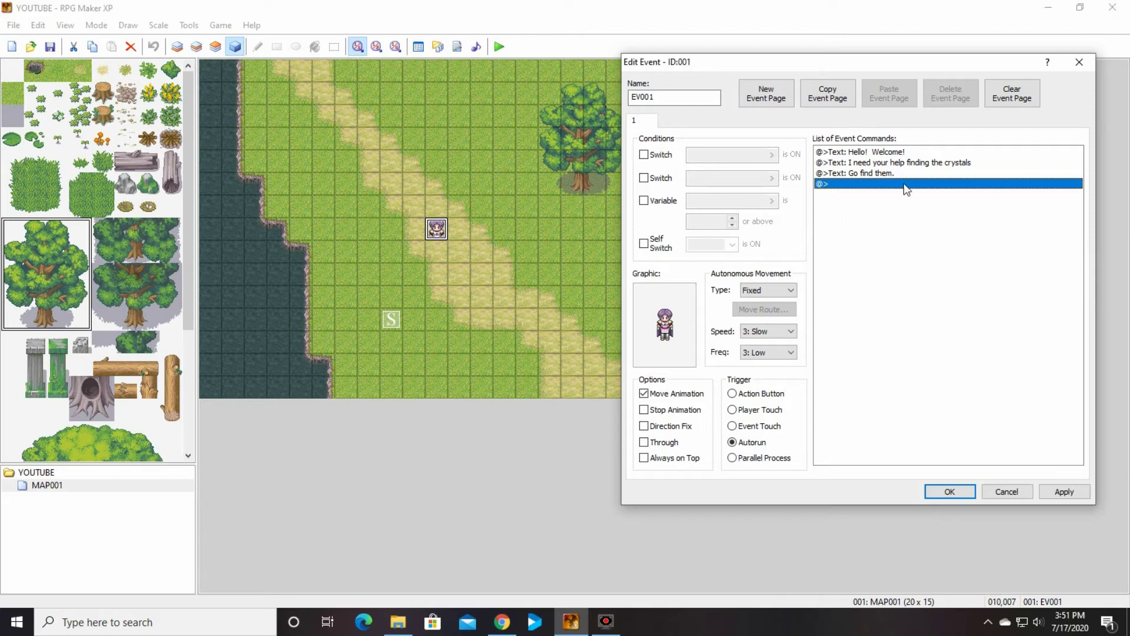
# Append a Control Self Switch command turning self switch A ON after the messages.
pyautogui.doubleClick(855, 183)
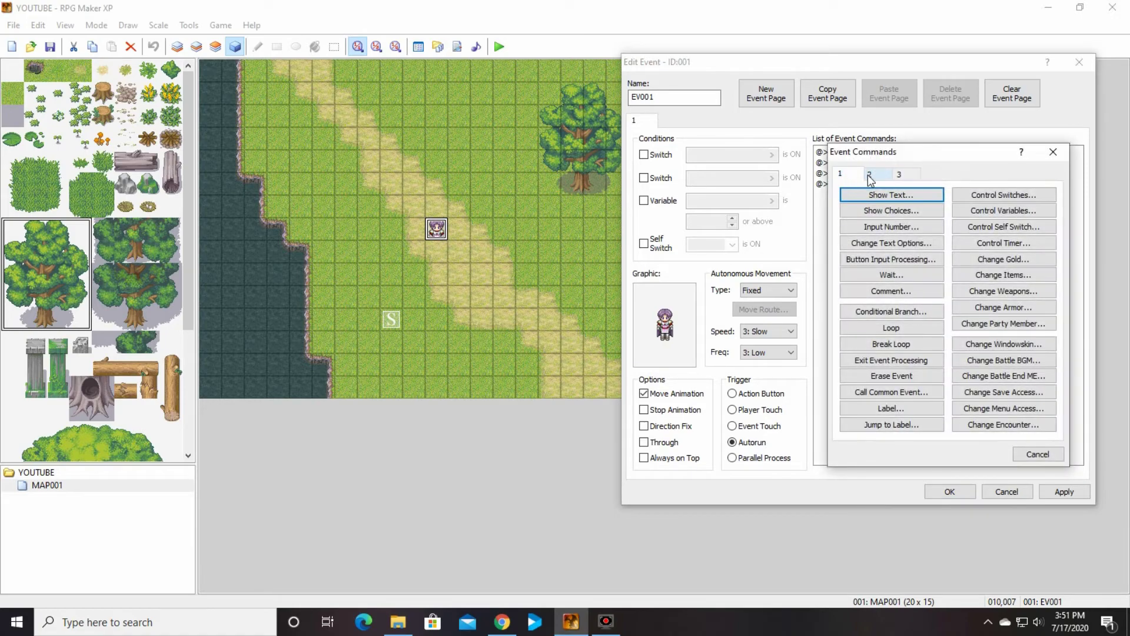
pyautogui.click(875, 175)
pyautogui.click(841, 174)
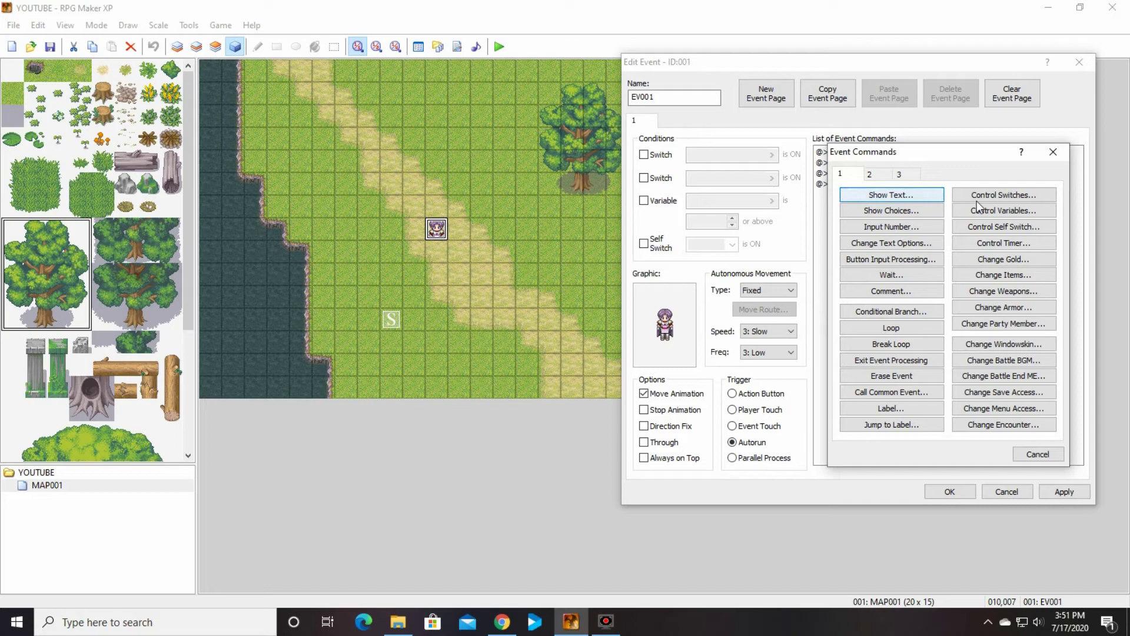
pyautogui.click(1027, 230)
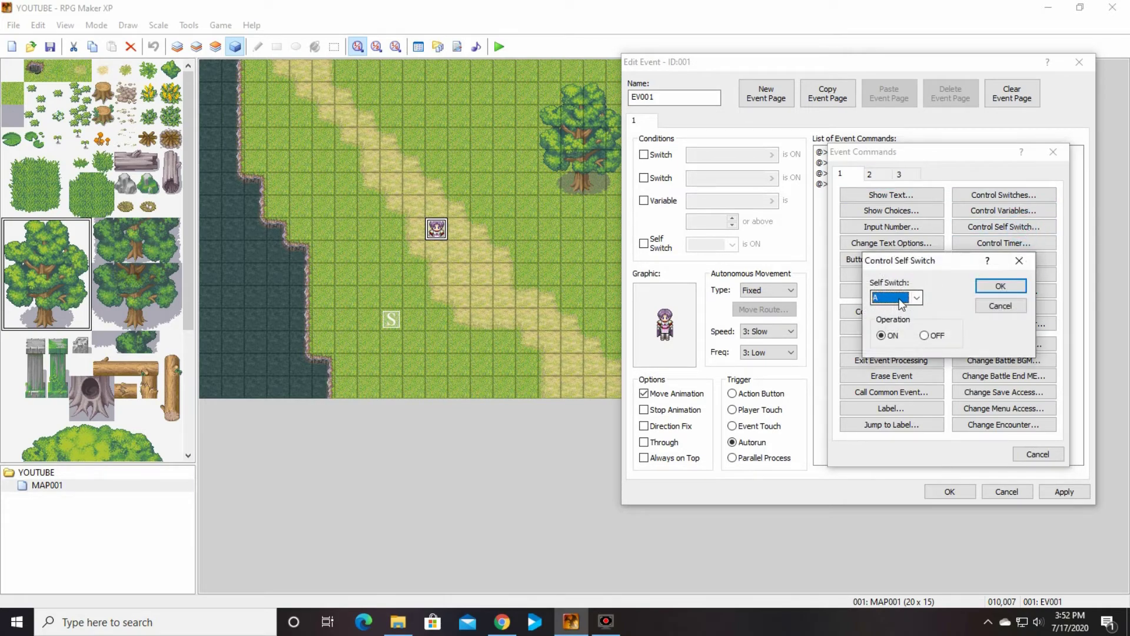
pyautogui.click(1001, 286)
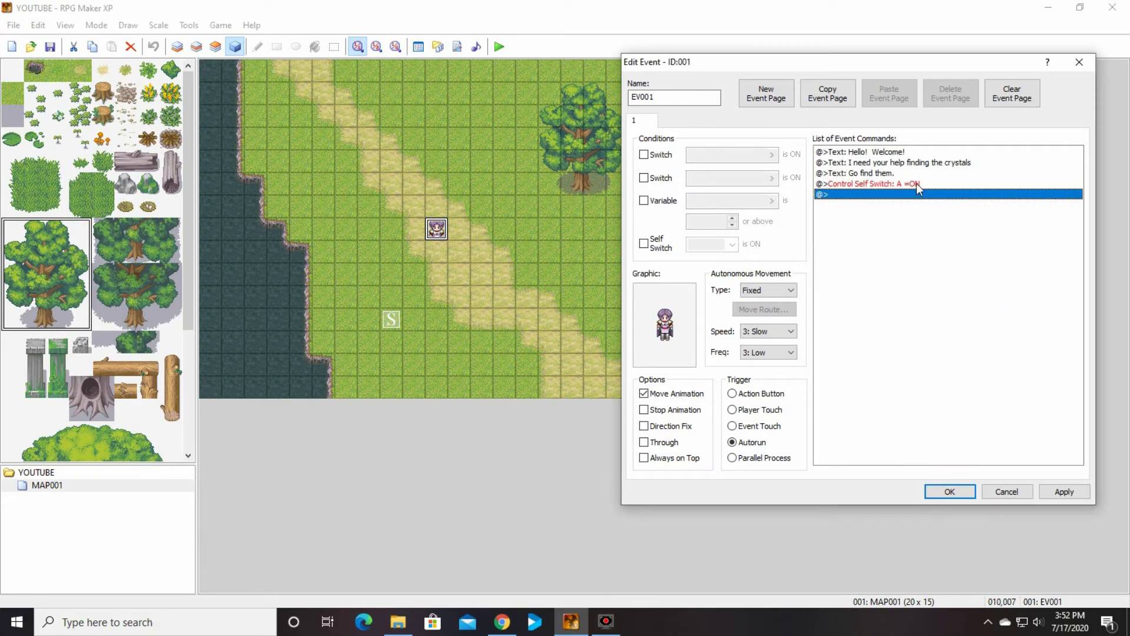
# Add event page 2 to EV001, conditioned on Self Switch A being ON.
pyautogui.click(763, 99)
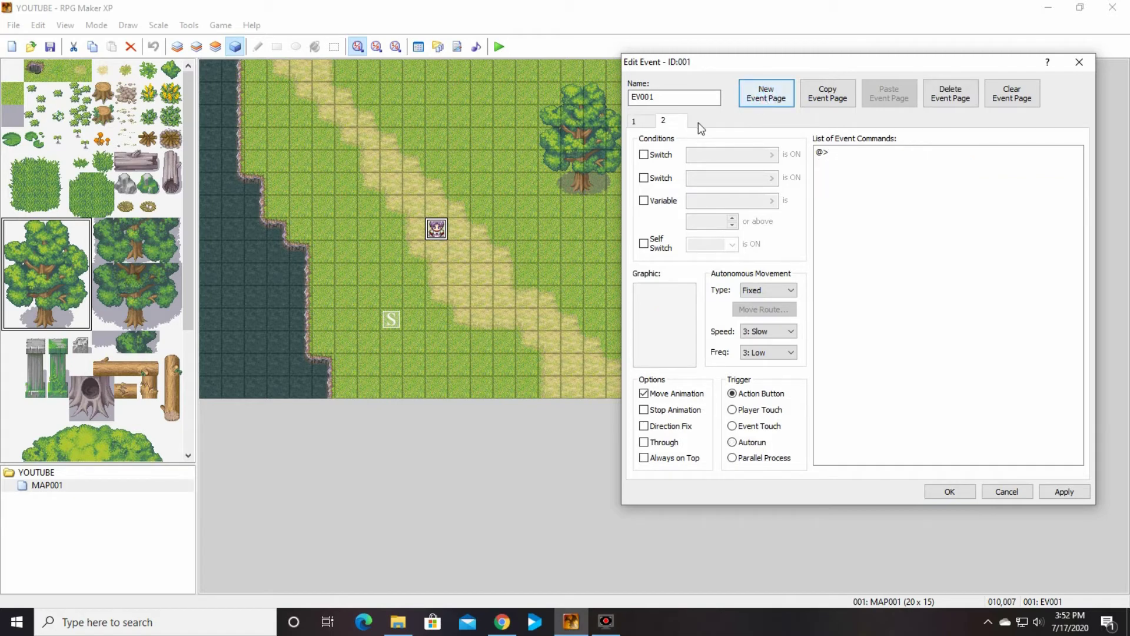
pyautogui.click(635, 121)
pyautogui.click(668, 121)
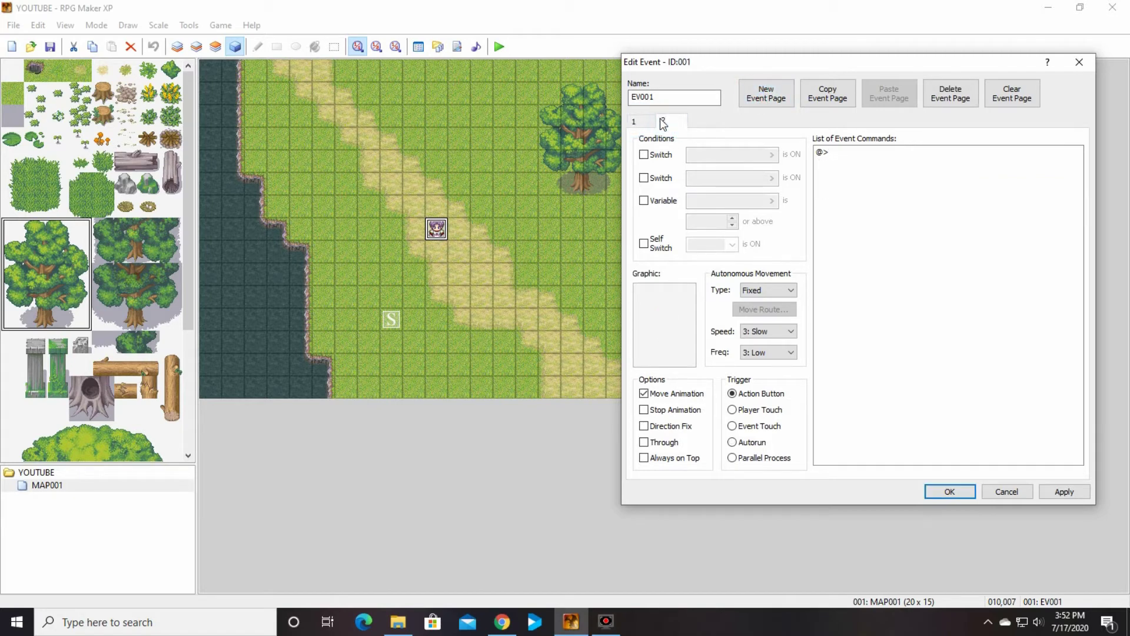
pyautogui.click(635, 121)
pyautogui.click(671, 122)
pyautogui.click(655, 242)
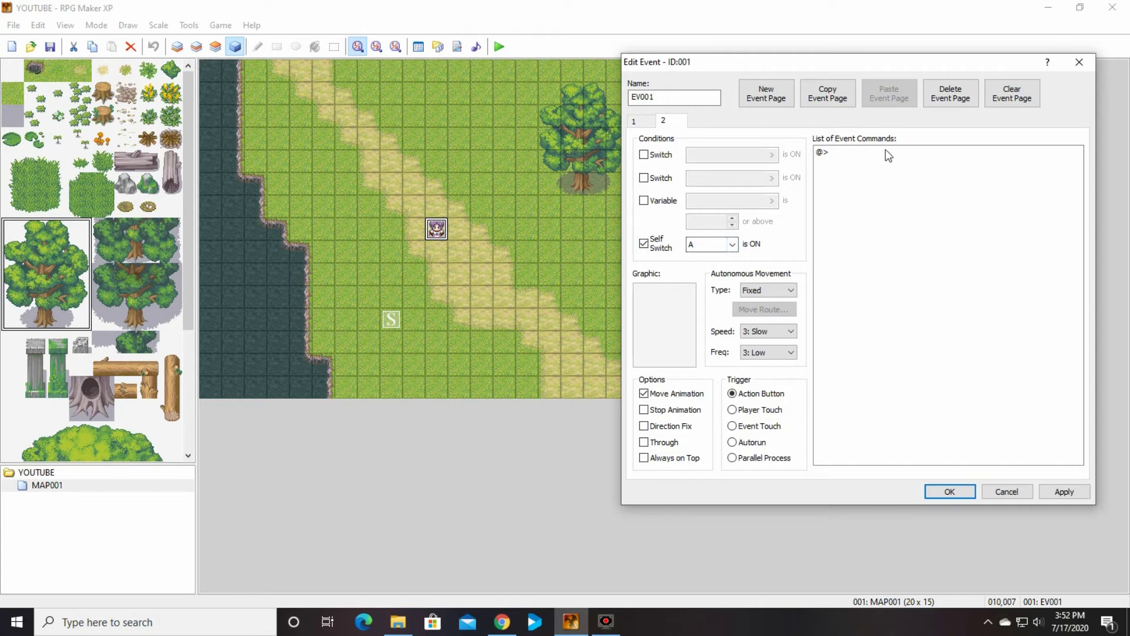
pyautogui.click(635, 121)
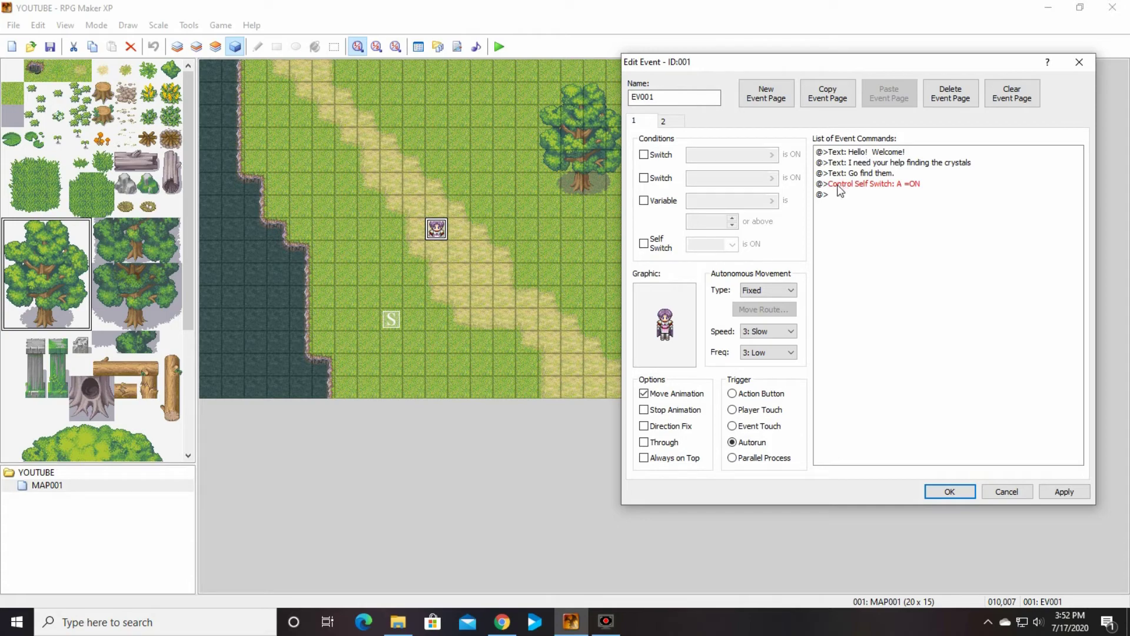
# Give page 2 the purple-haired 003-Fighter03 character graphic.
pyautogui.click(680, 121)
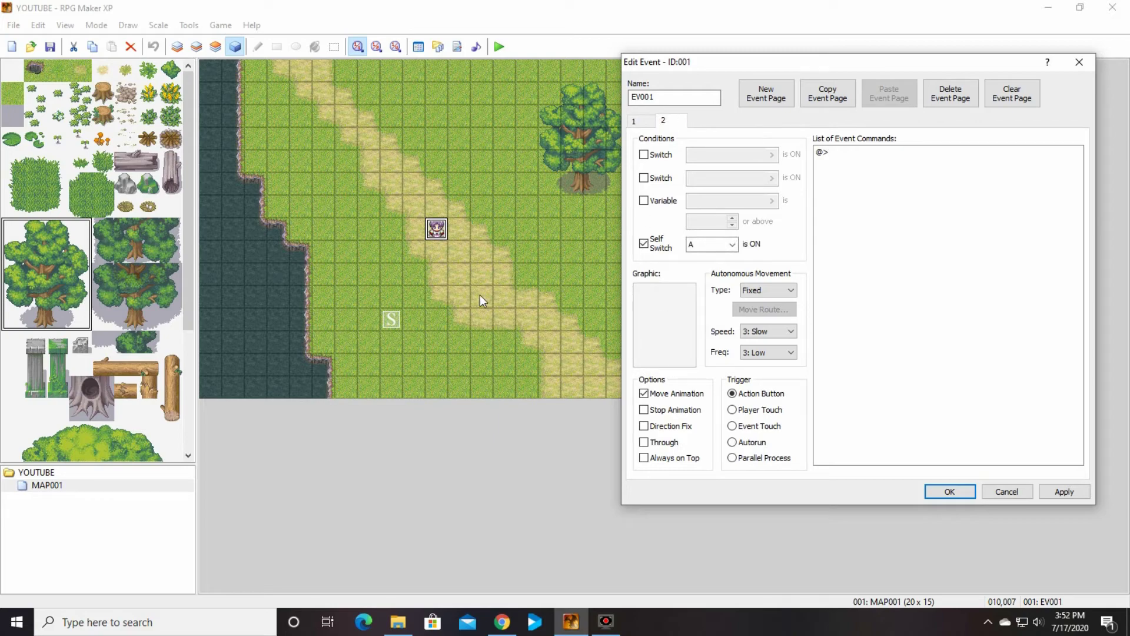
pyautogui.doubleClick(664, 325)
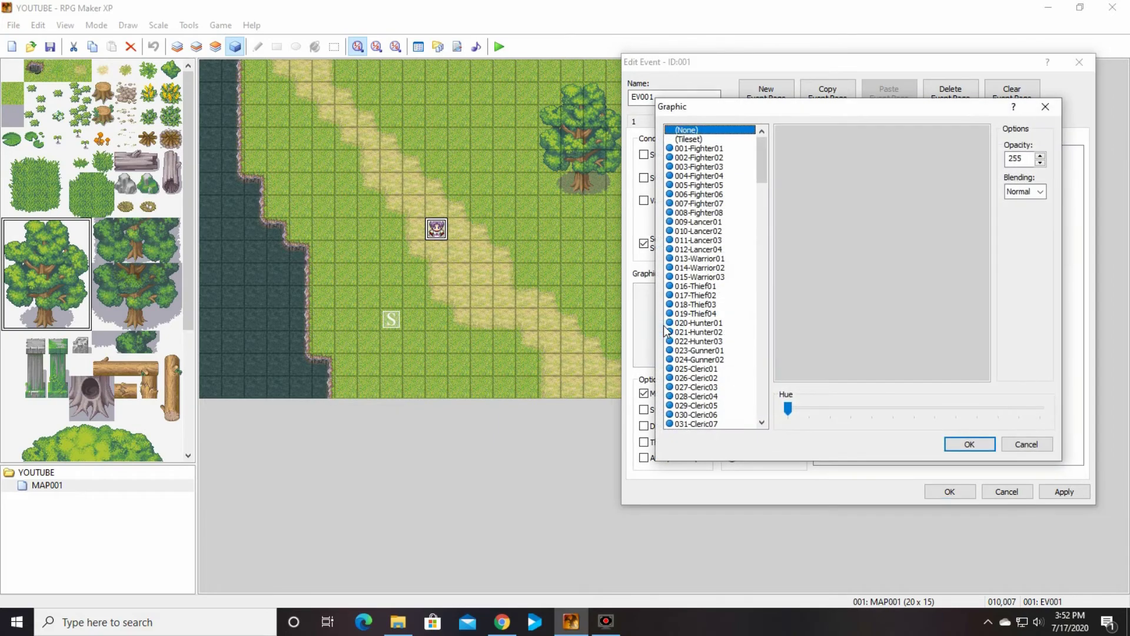
pyautogui.click(728, 214)
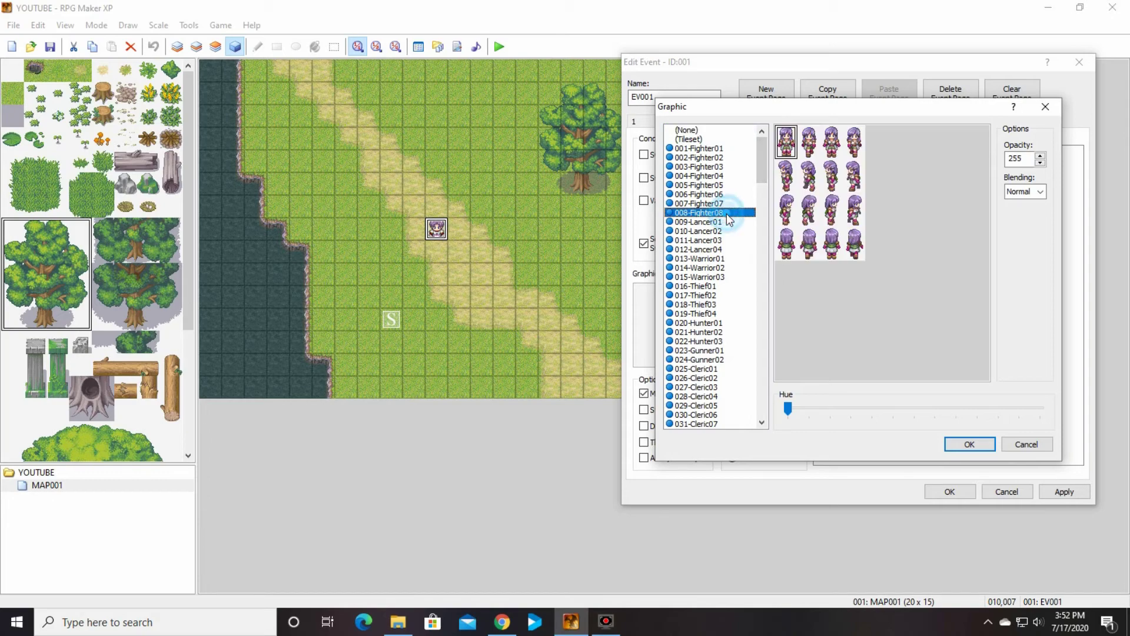
pyautogui.click(716, 202)
pyautogui.click(718, 194)
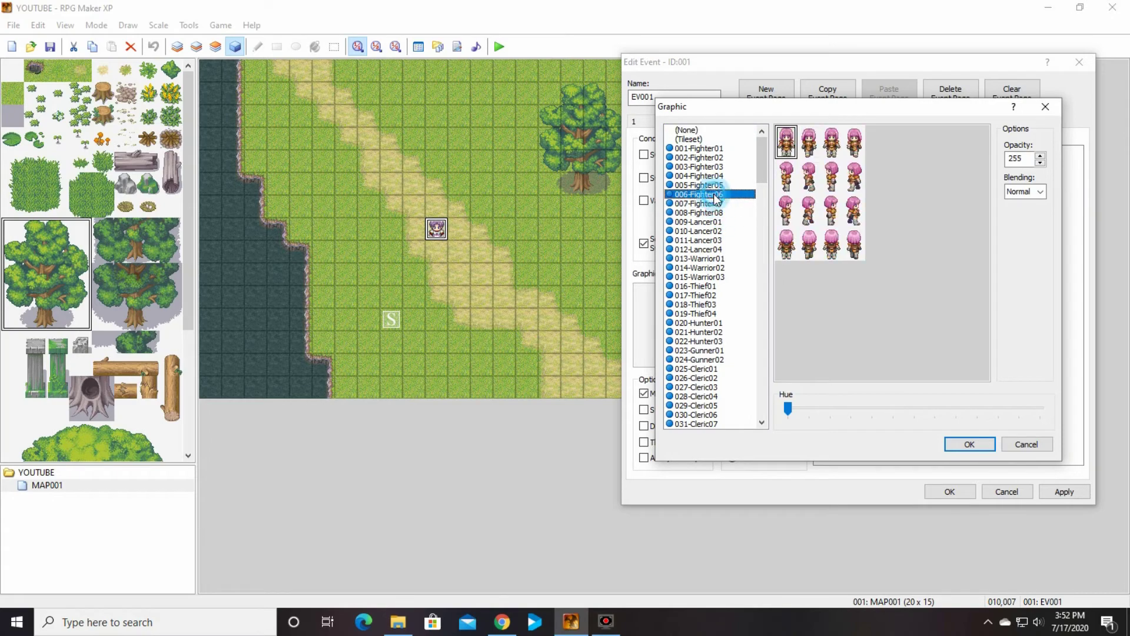
pyautogui.click(716, 186)
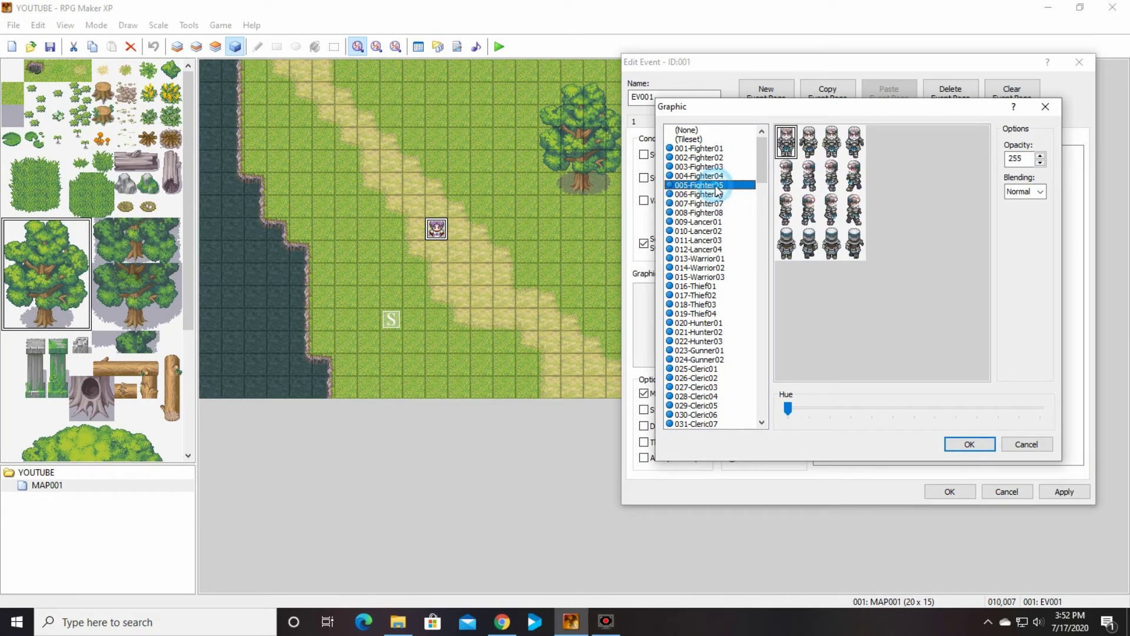
pyautogui.click(716, 176)
pyautogui.click(715, 168)
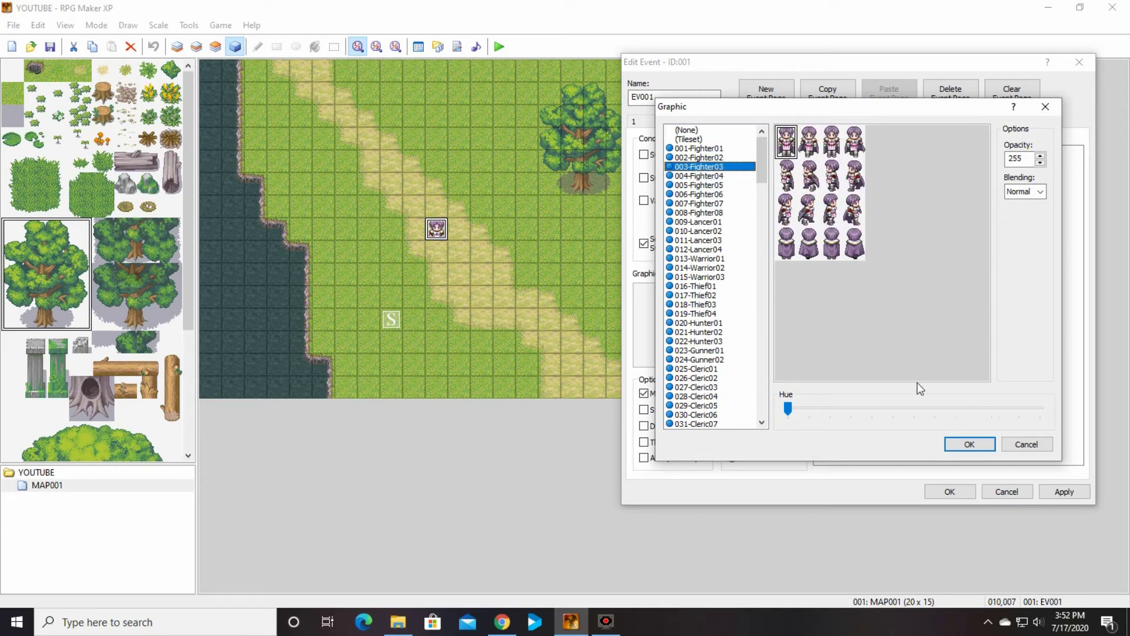
pyautogui.click(962, 445)
pyautogui.click(641, 117)
pyautogui.click(658, 121)
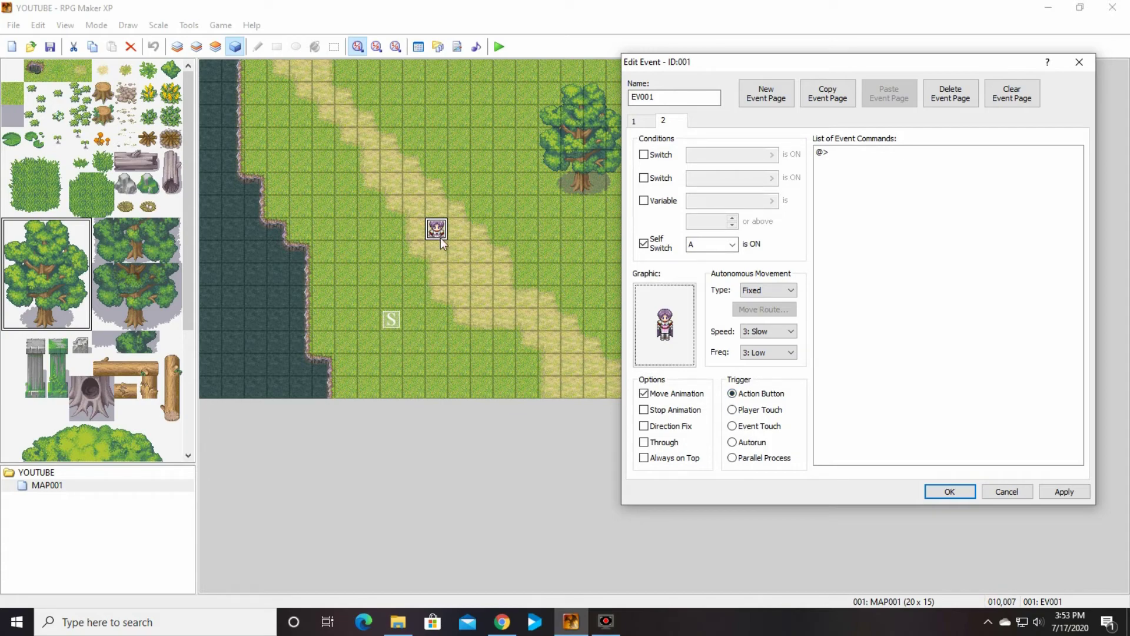
# Add the page 2 message 'Go get em already. Geesh' and close the event editor.
pyautogui.doubleClick(875, 152)
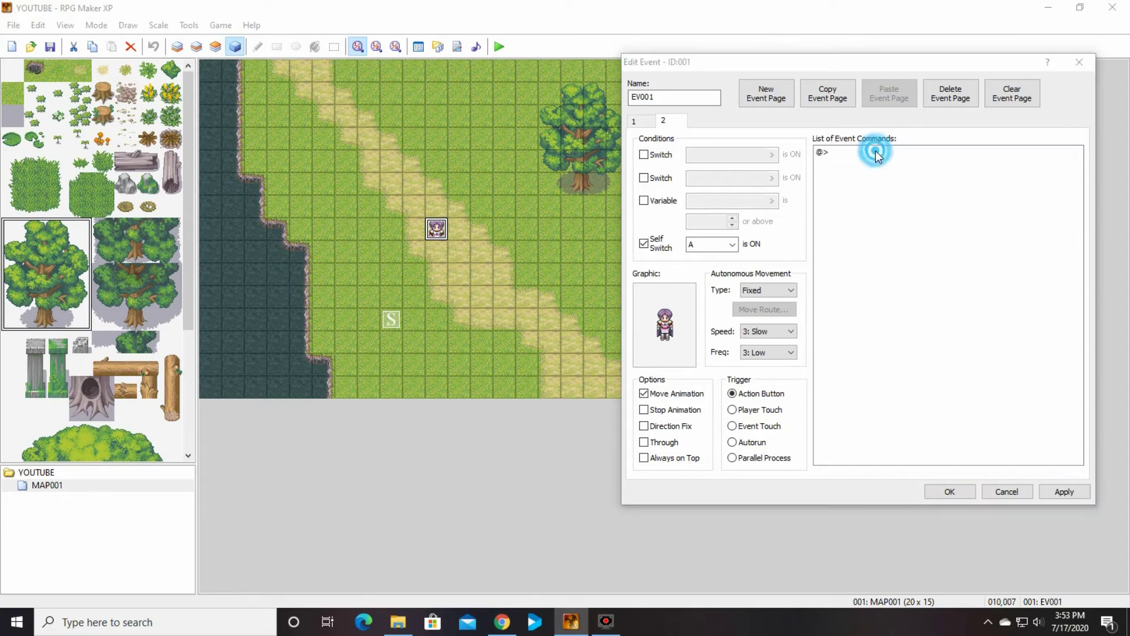
pyautogui.click(904, 198)
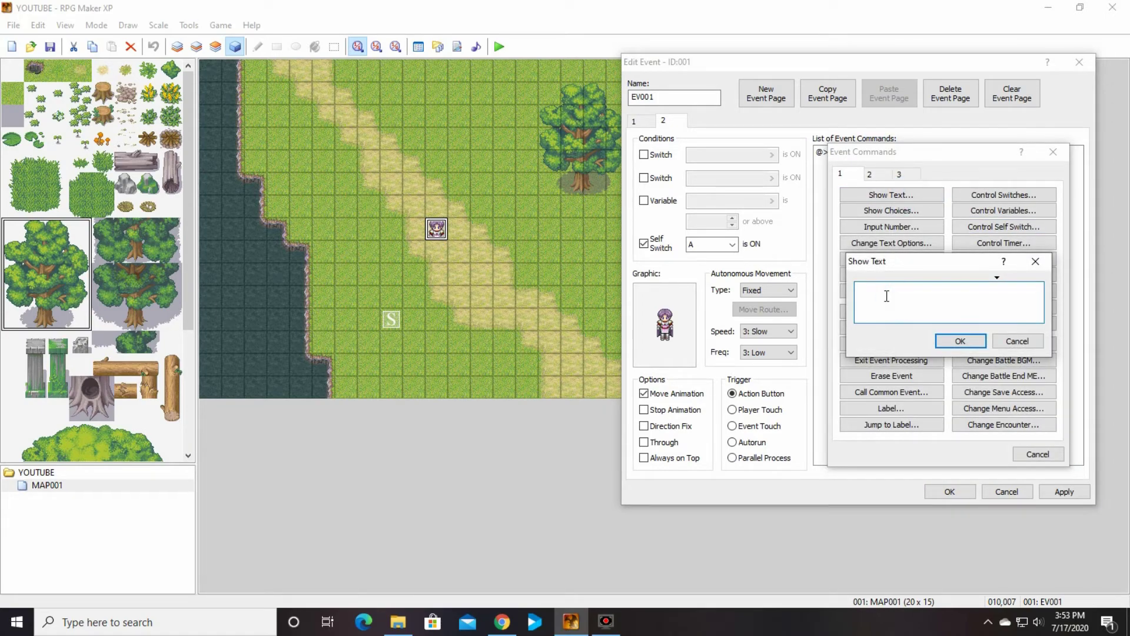
pyautogui.write('Go get em already.  Geesh')
pyautogui.click(960, 341)
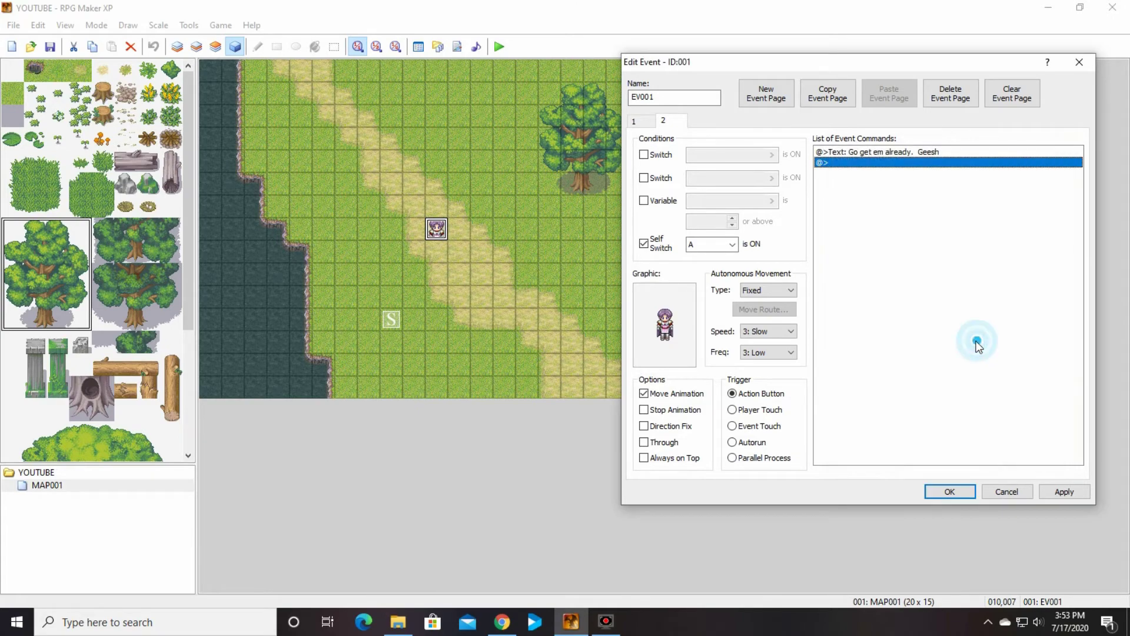
pyautogui.click(974, 493)
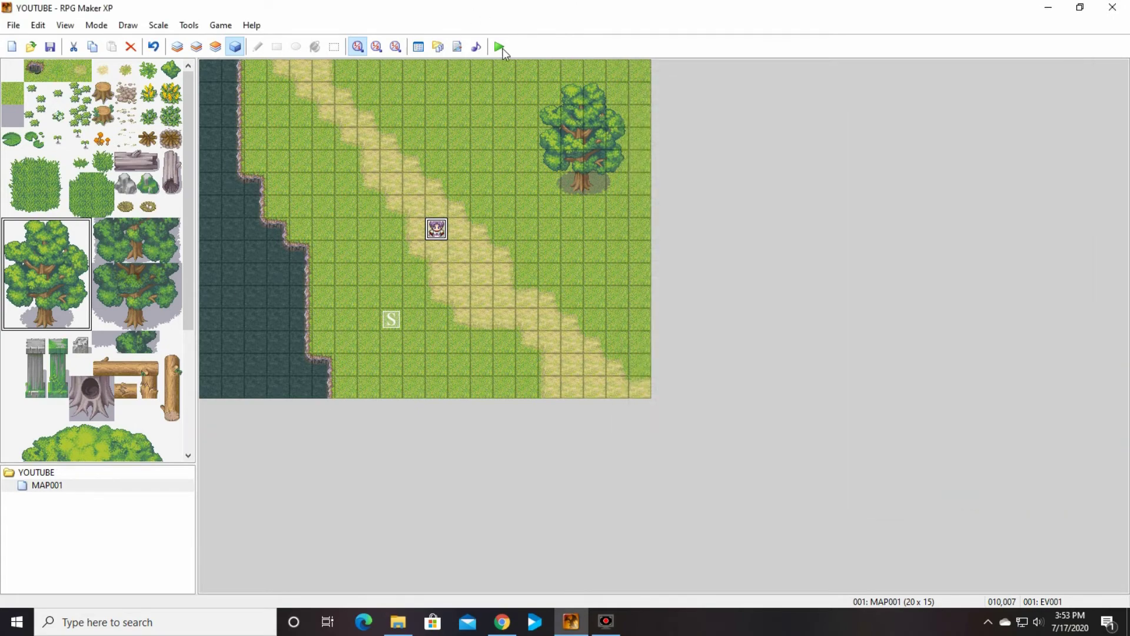
# Save and playtest, starting a new game and reading the NPC's three welcome messages.
pyautogui.click(500, 47)
pyautogui.press('Return')
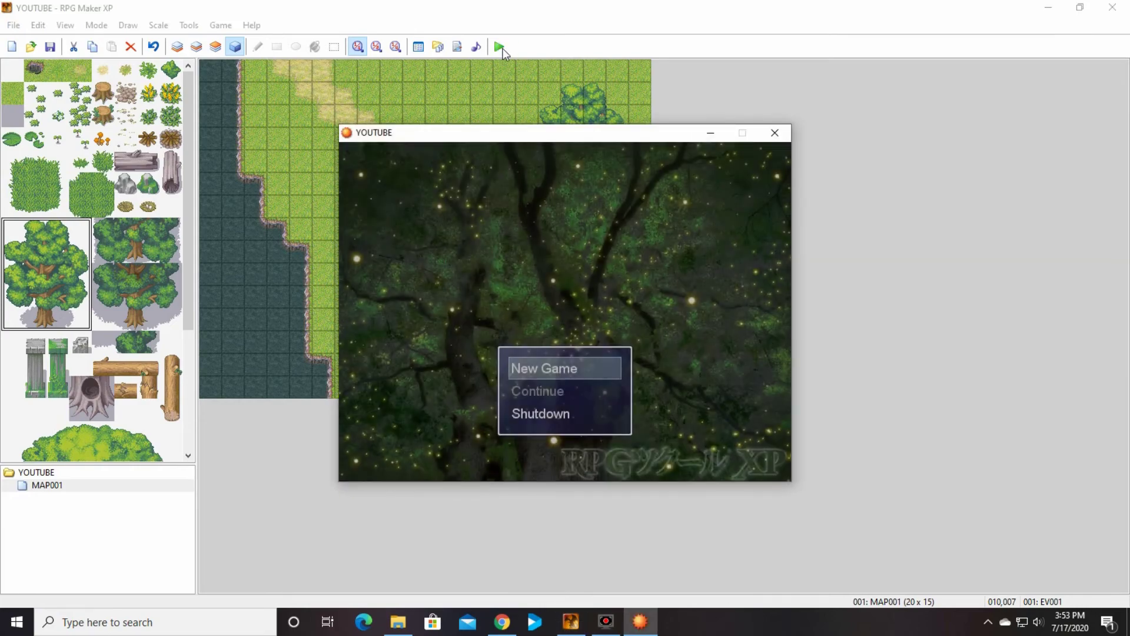
pyautogui.press('Return')
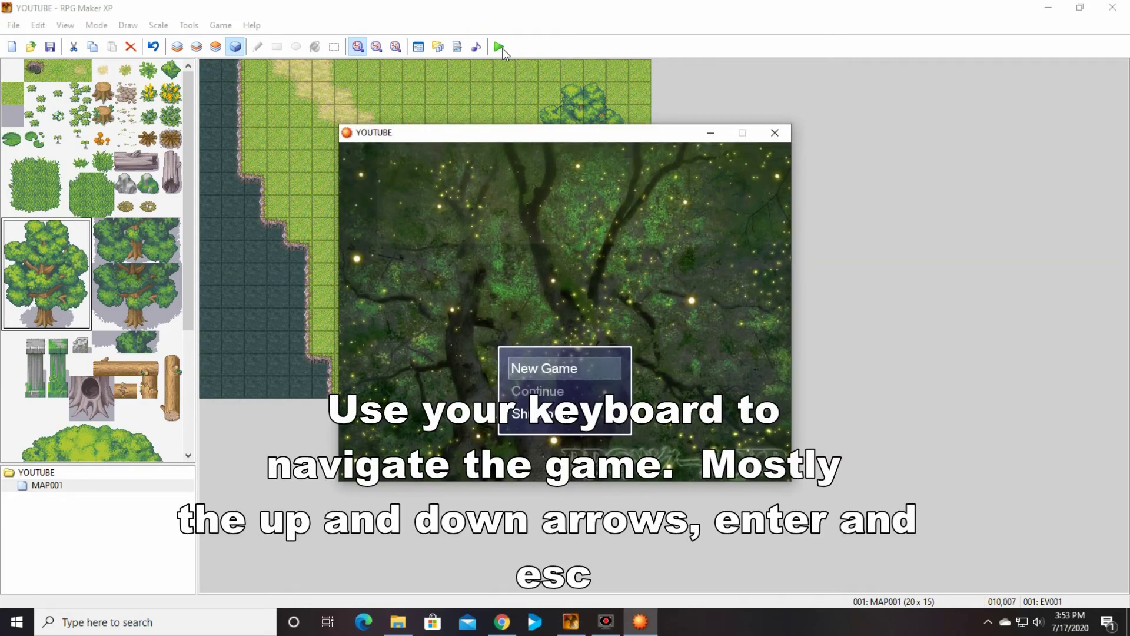
pyautogui.press('Return')
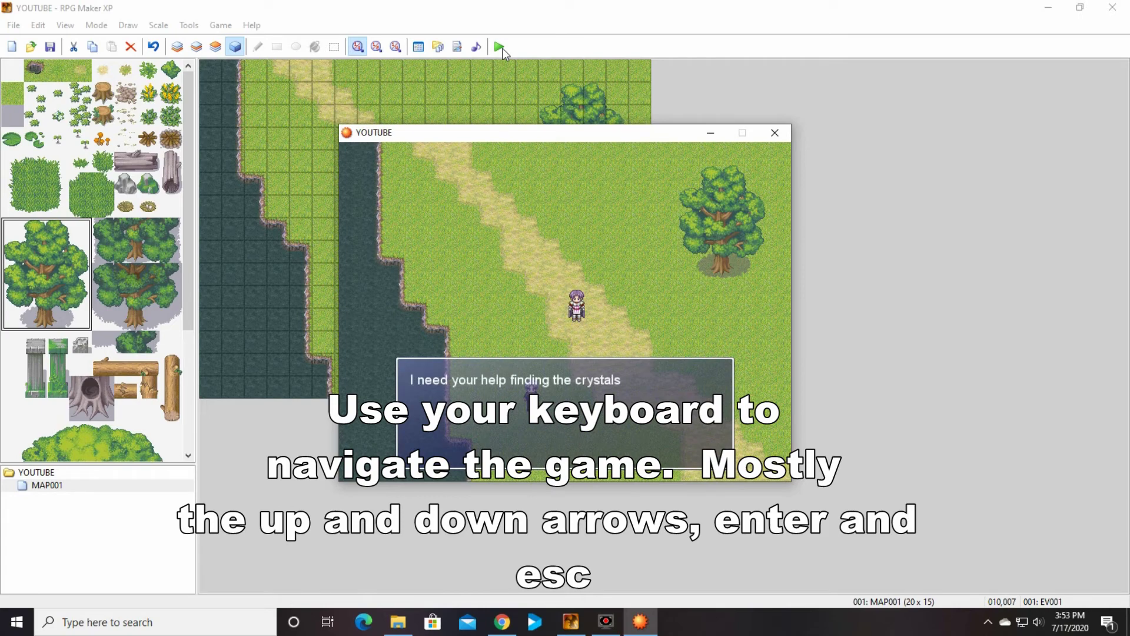
pyautogui.press('Return')
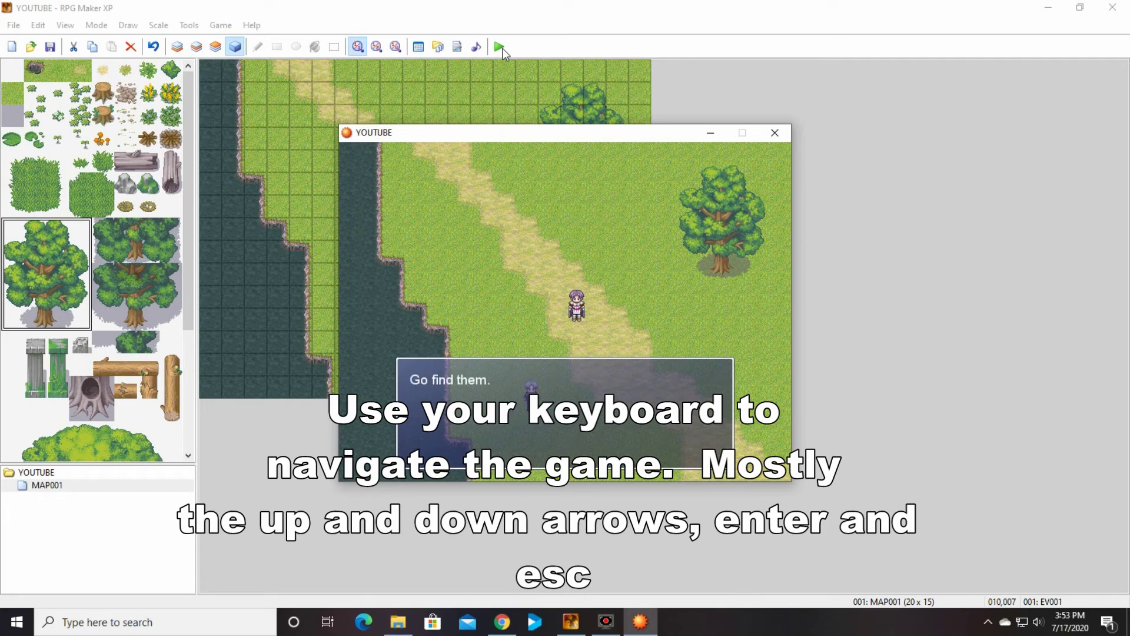
pyautogui.press('Return')
# Walk back to the NPC, confirm its repeat line, and close the game window.
pyautogui.press('Right')
pyautogui.press('Right')
pyautogui.press('Right')
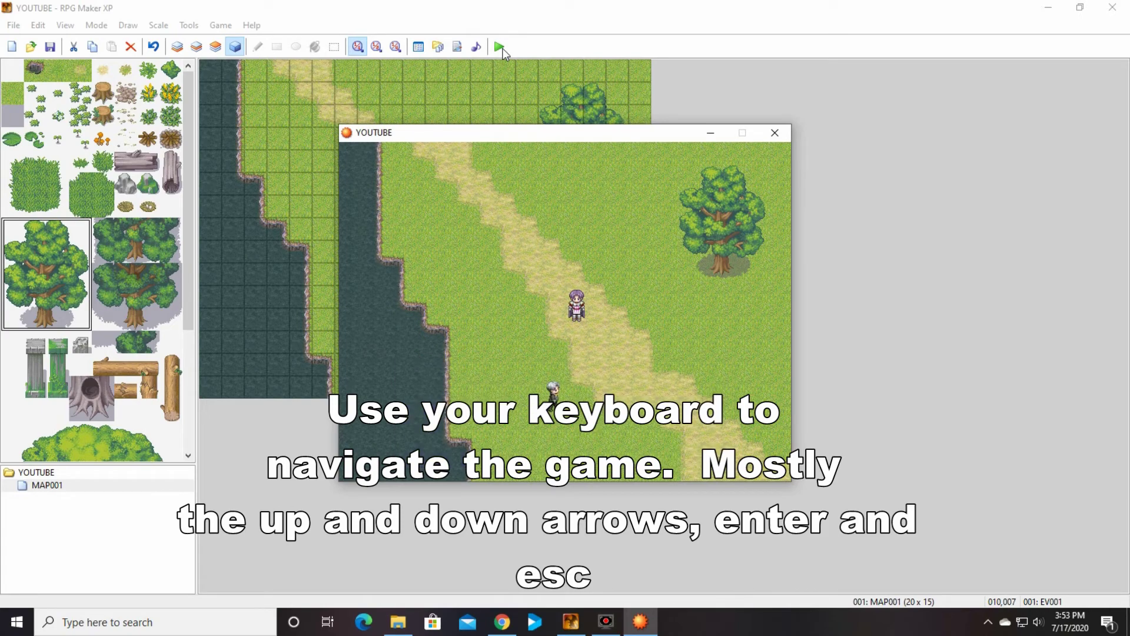
pyautogui.press('Up')
pyautogui.press('Up')
pyautogui.press('Up')
pyautogui.press('Left')
pyautogui.press('Return')
pyautogui.press('Return')
pyautogui.press('Return')
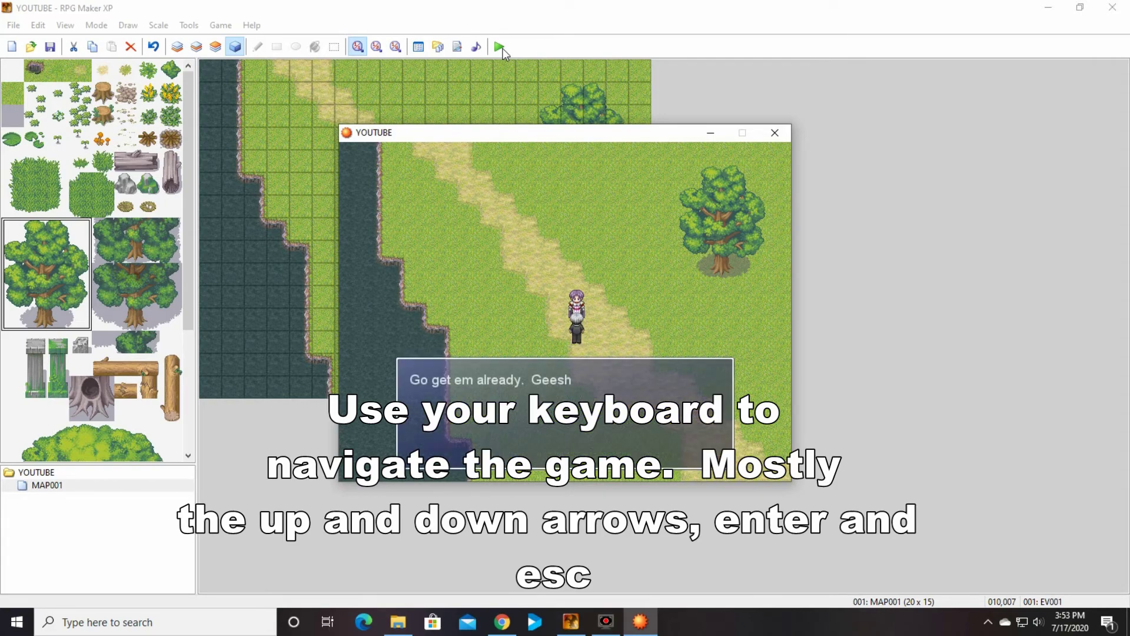
pyautogui.press('Return')
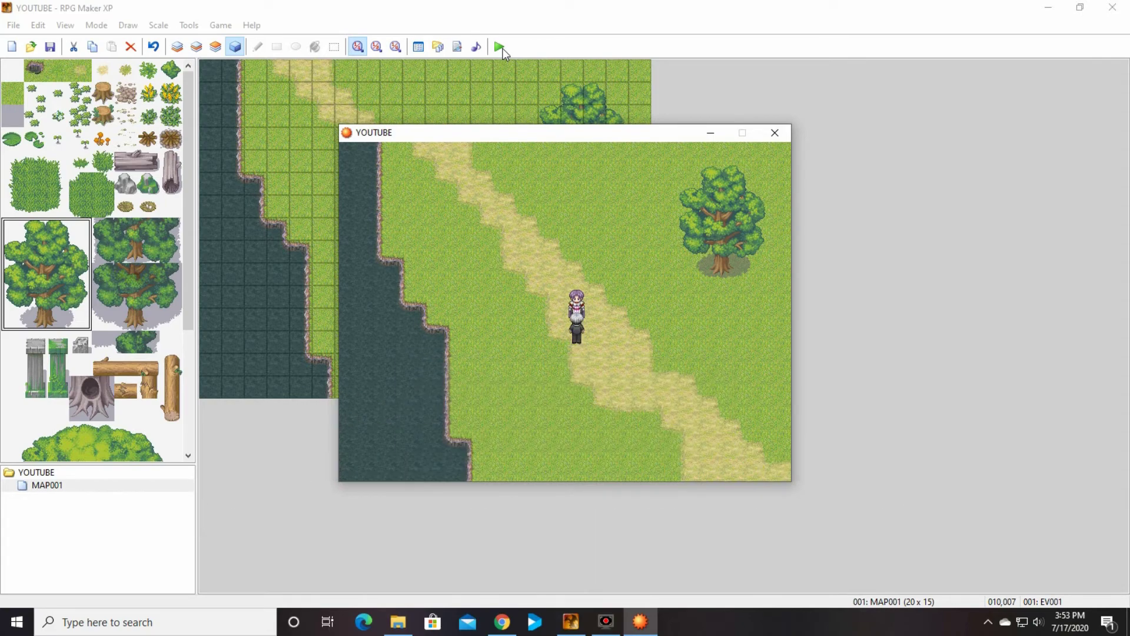
pyautogui.click(786, 139)
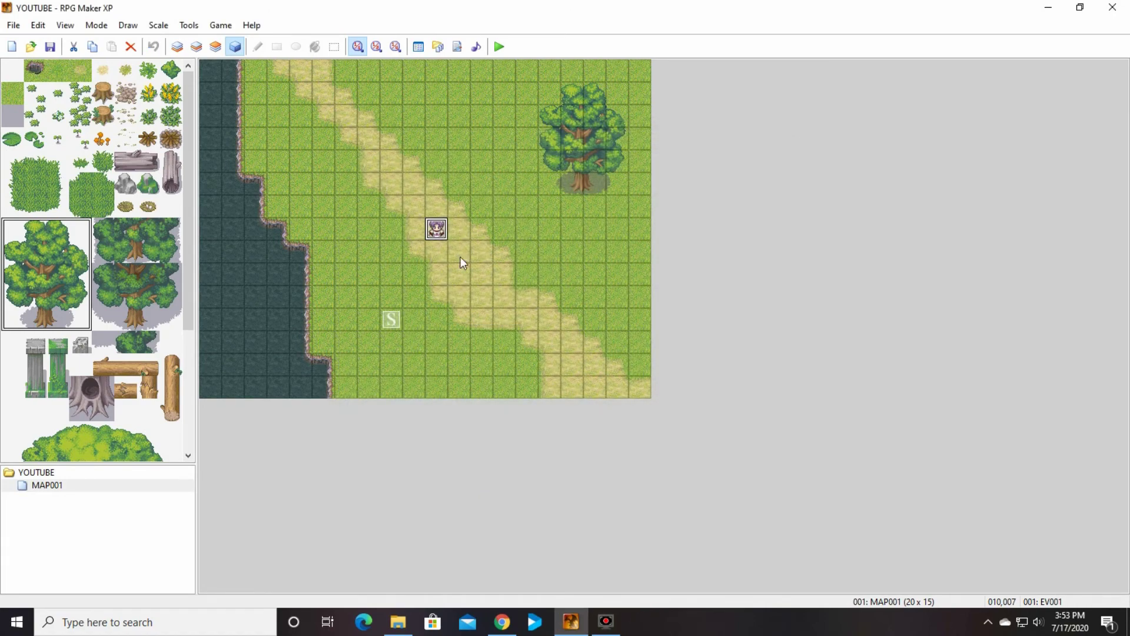
# Reopen NPC event EV001 and select the Control Self Switch line on page 1.
pyautogui.click(395, 319)
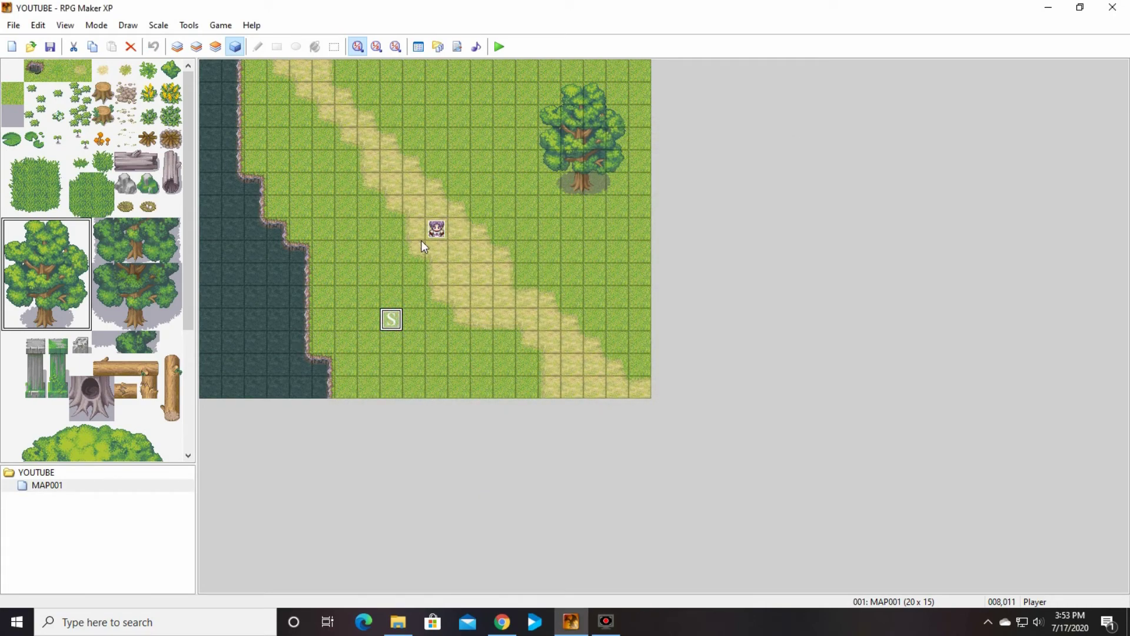
pyautogui.click(438, 228)
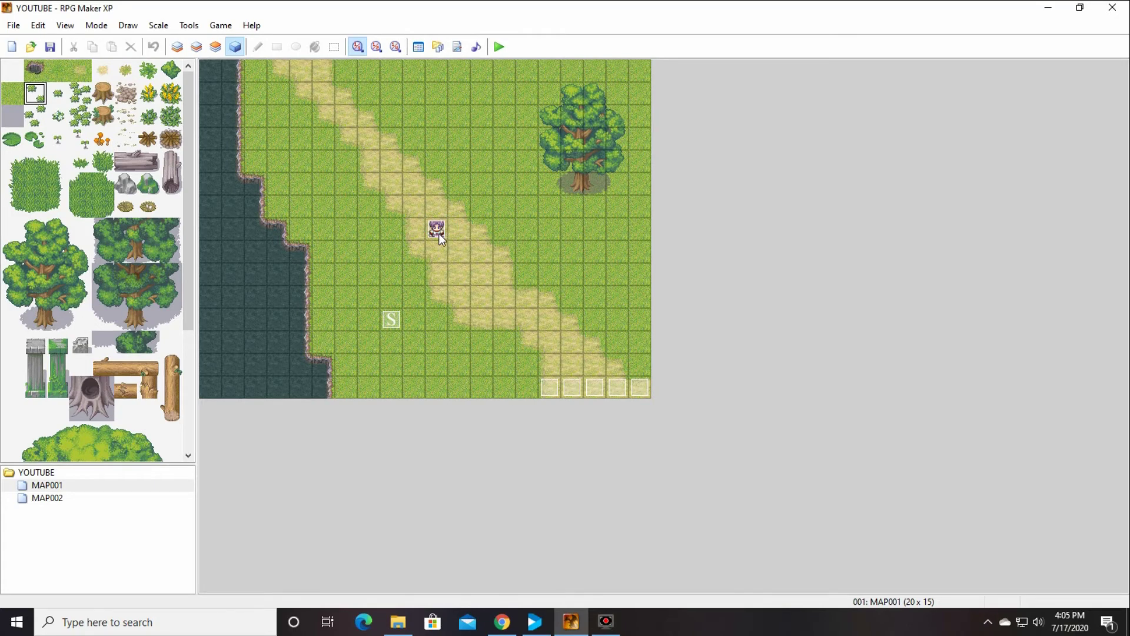
pyautogui.doubleClick(440, 233)
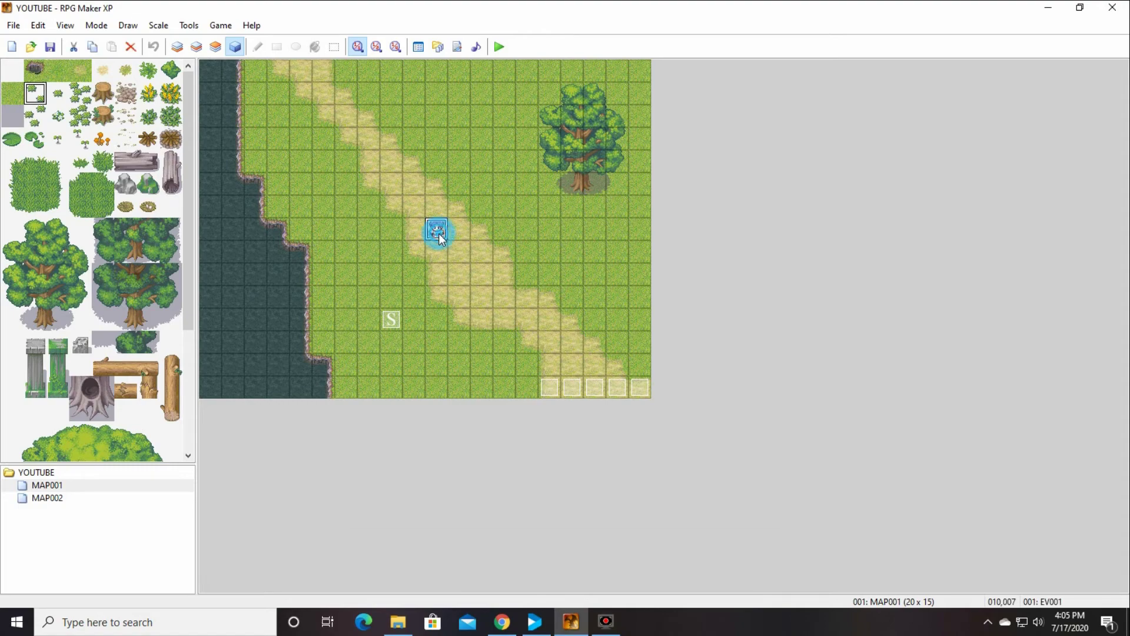
pyautogui.press('Tab')
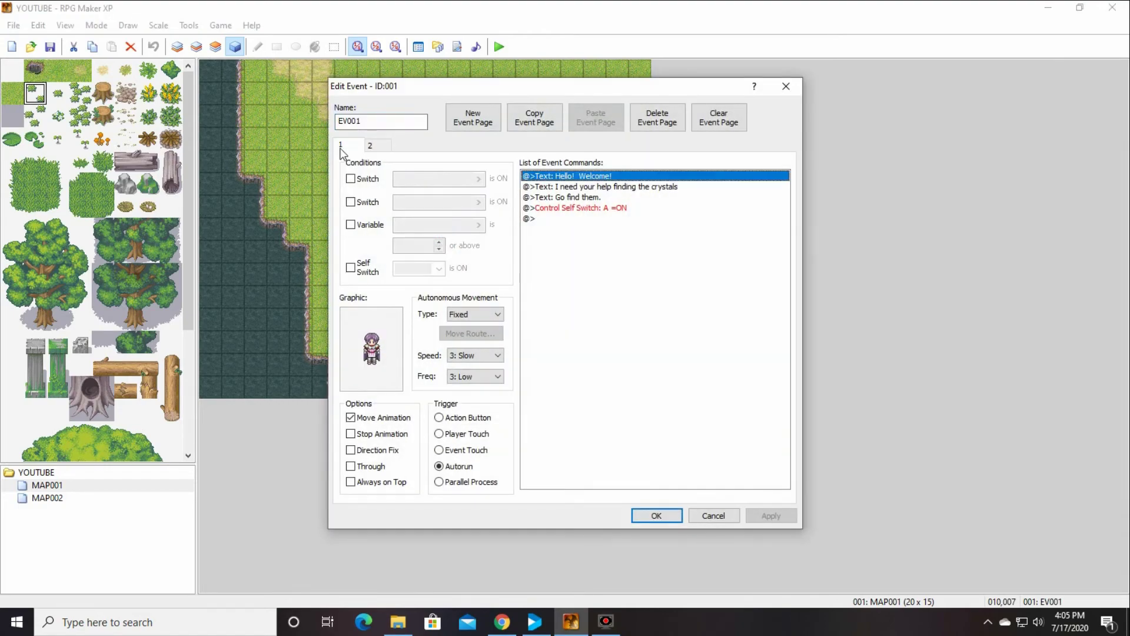
pyautogui.click(555, 199)
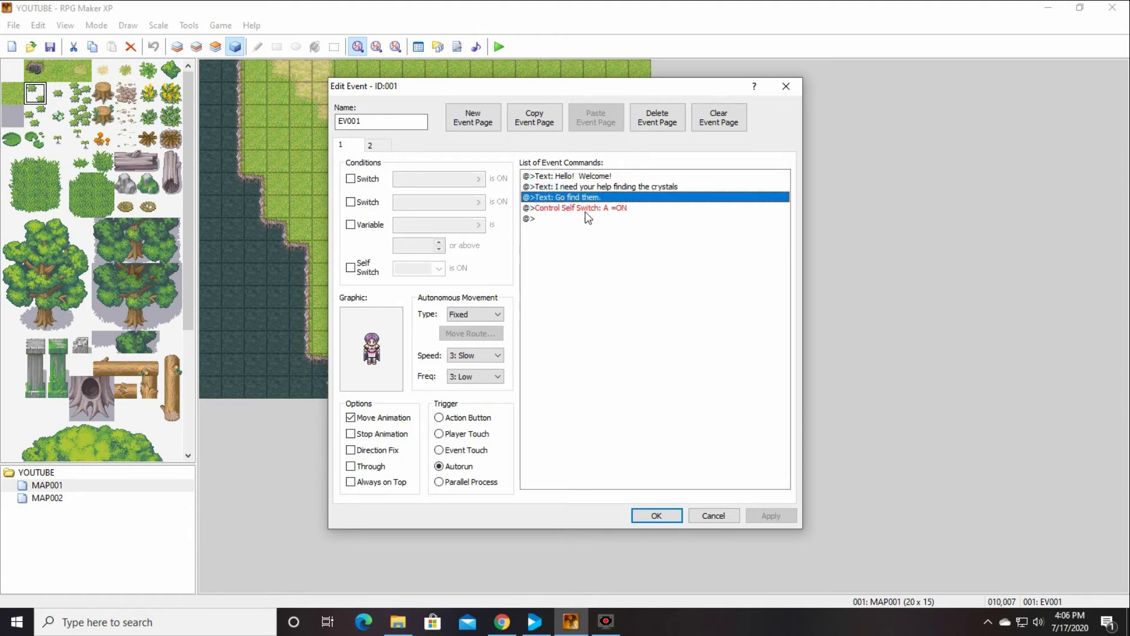
pyautogui.click(574, 206)
pyautogui.click(584, 200)
pyautogui.click(586, 207)
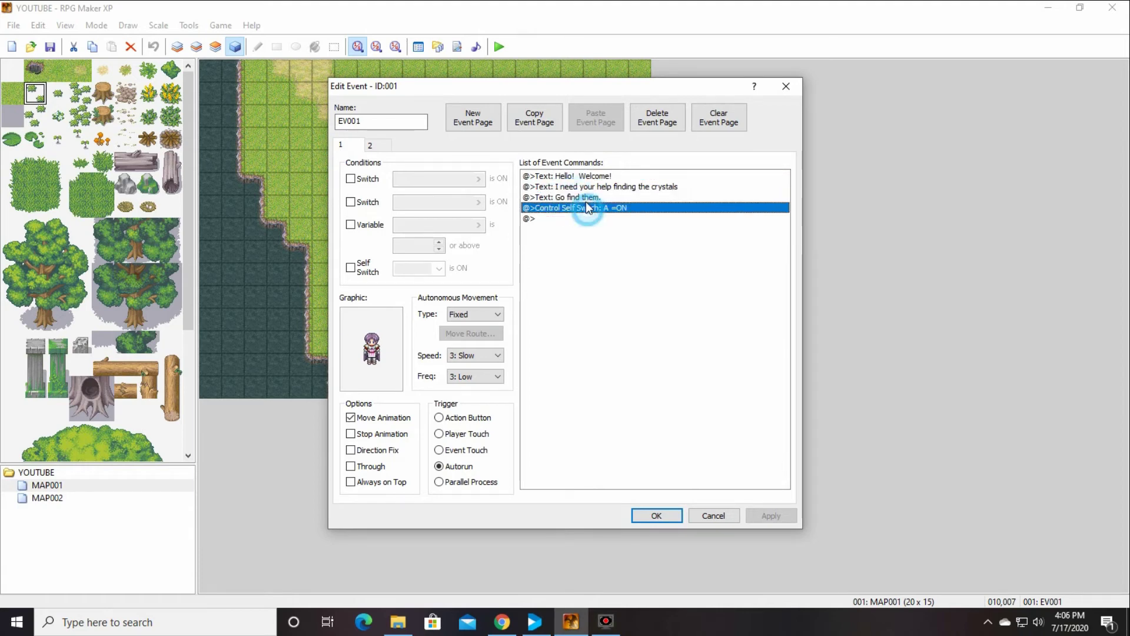
pyautogui.click(585, 200)
pyautogui.click(586, 208)
# Insert the message 'Hey, what's your name?' before the self switch command.
pyautogui.rightClick(583, 209)
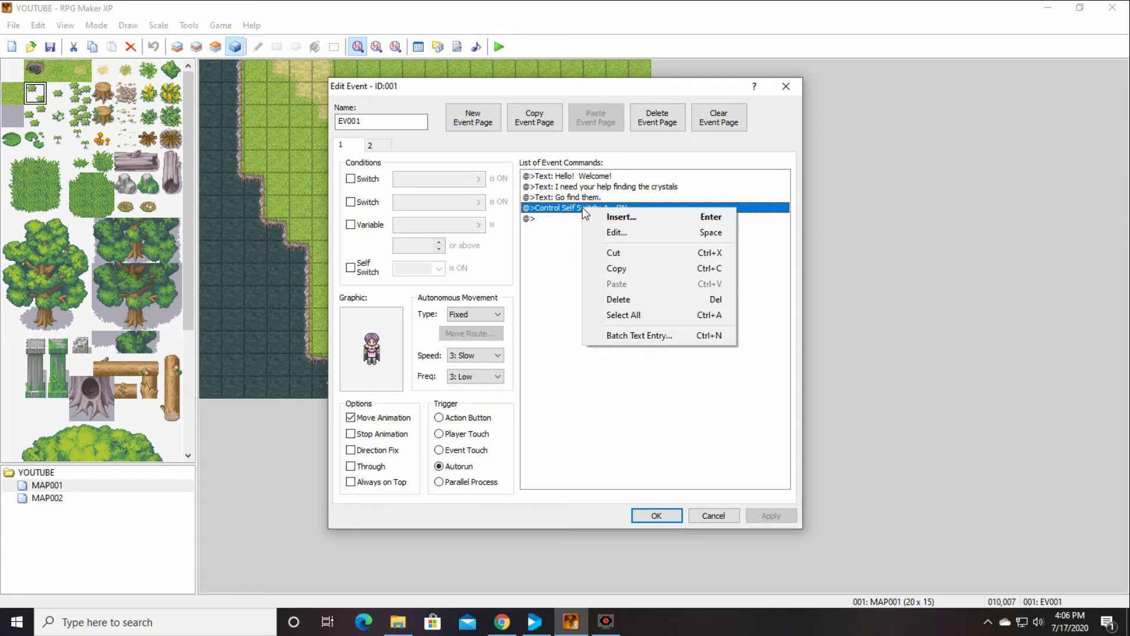
pyautogui.click(625, 222)
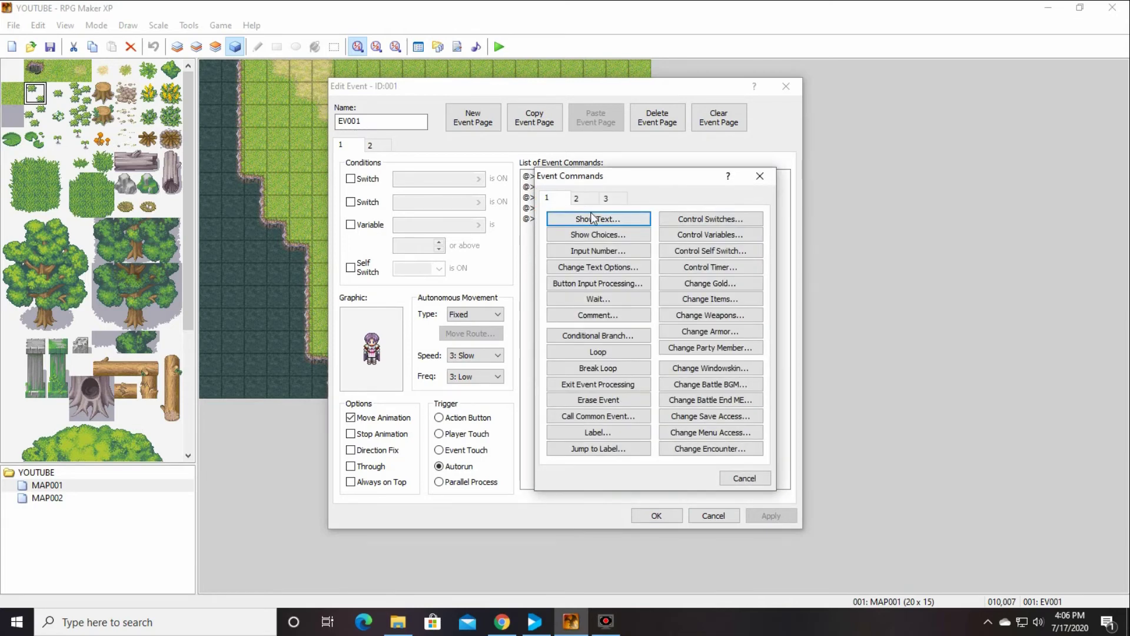
pyautogui.click(594, 221)
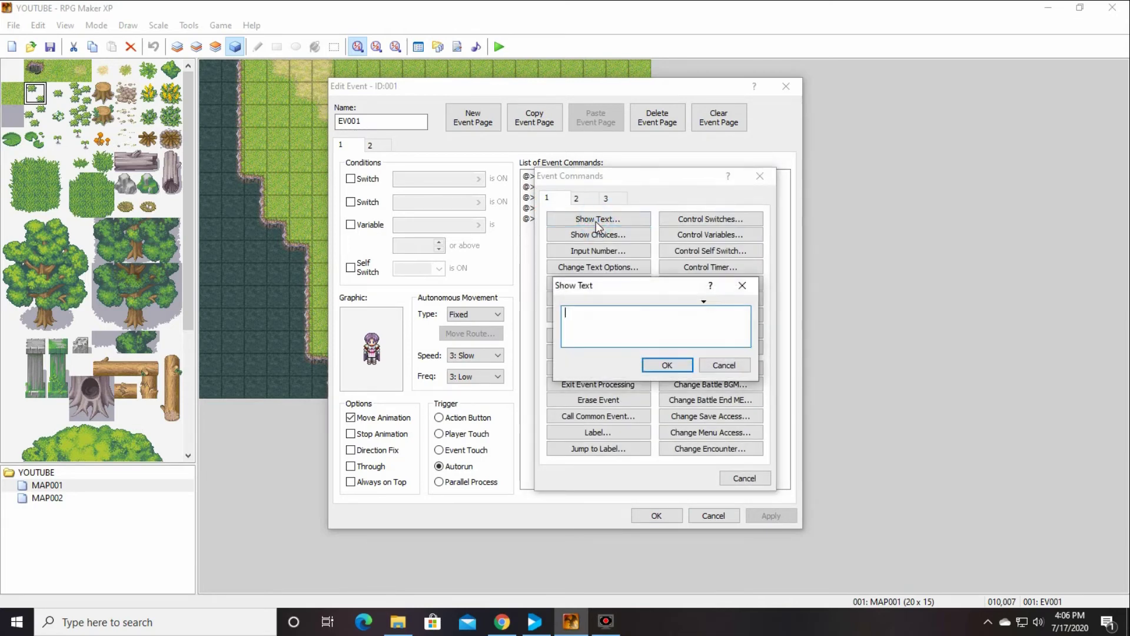
pyautogui.click(609, 319)
pyautogui.write("Hey, what's your name?")
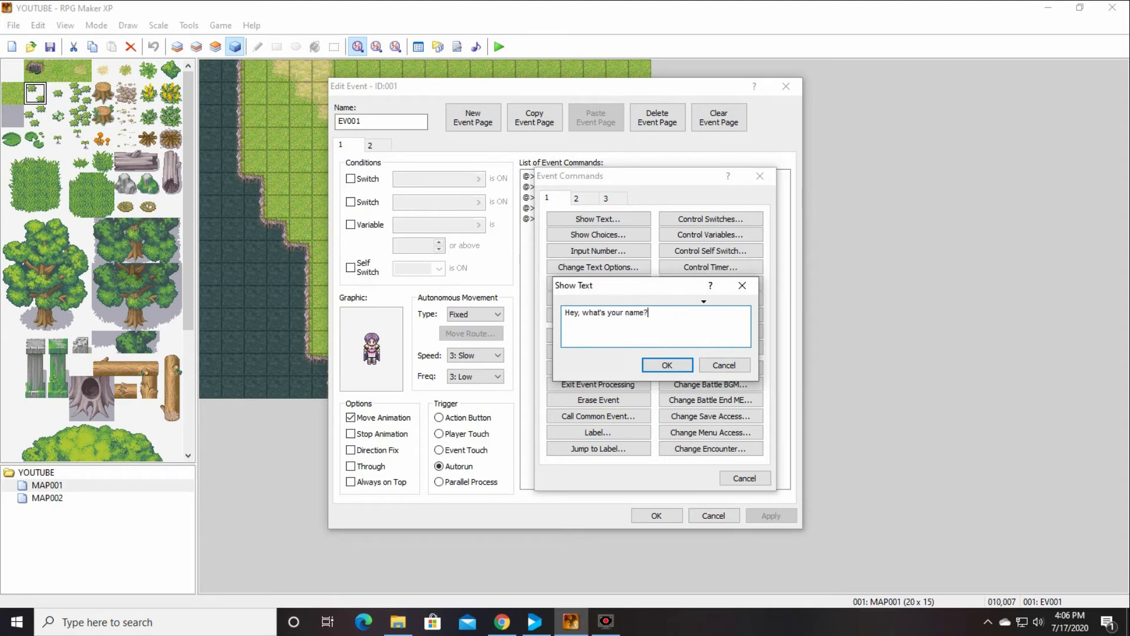
pyautogui.click(667, 365)
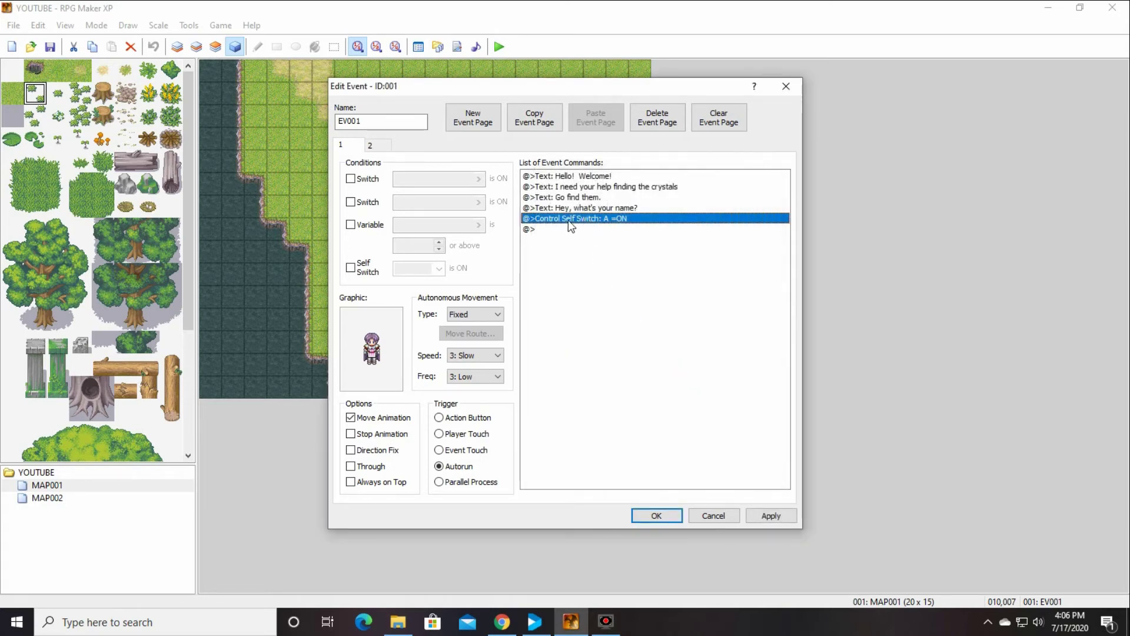
# Insert Name Input Processing for Aluxes with a 10-character limit, then close the editor.
pyautogui.rightClick(584, 223)
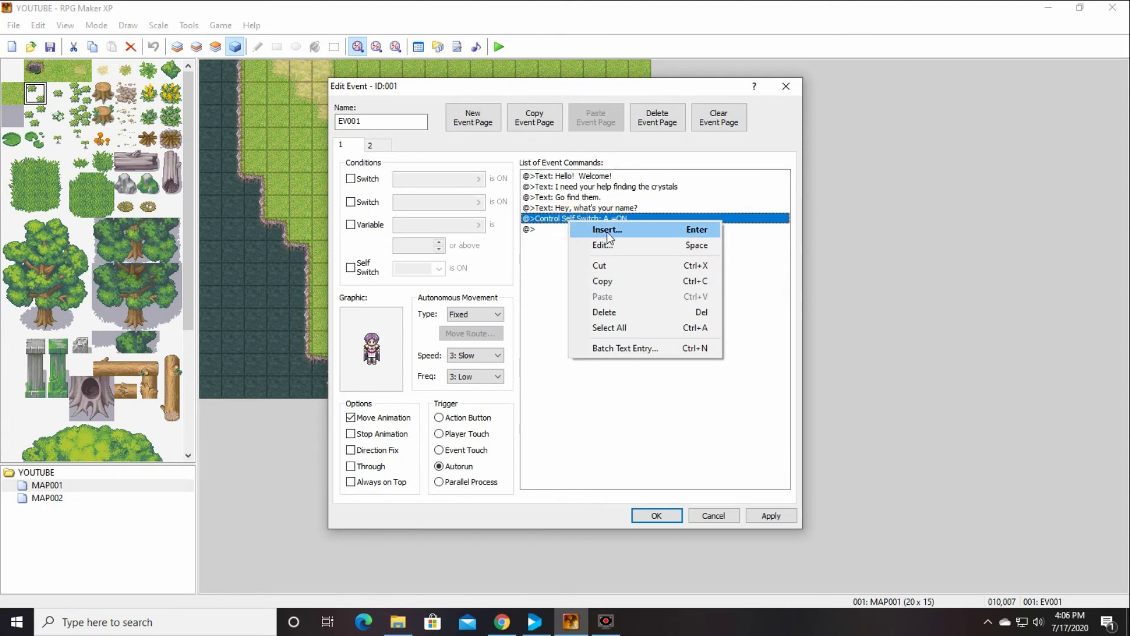
pyautogui.click(606, 230)
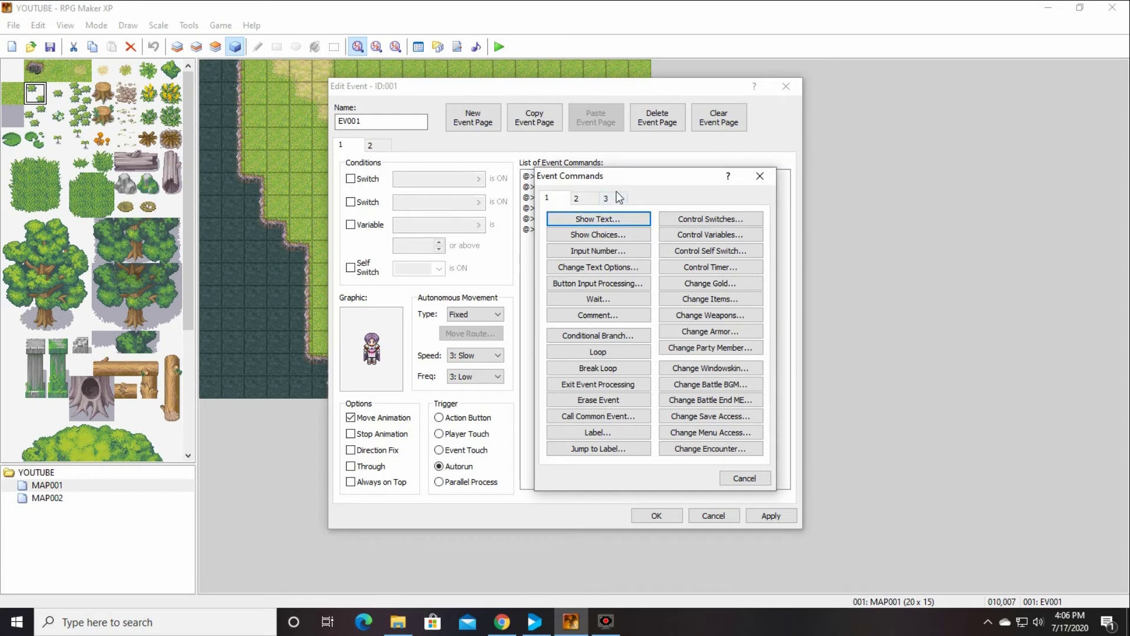
pyautogui.click(619, 201)
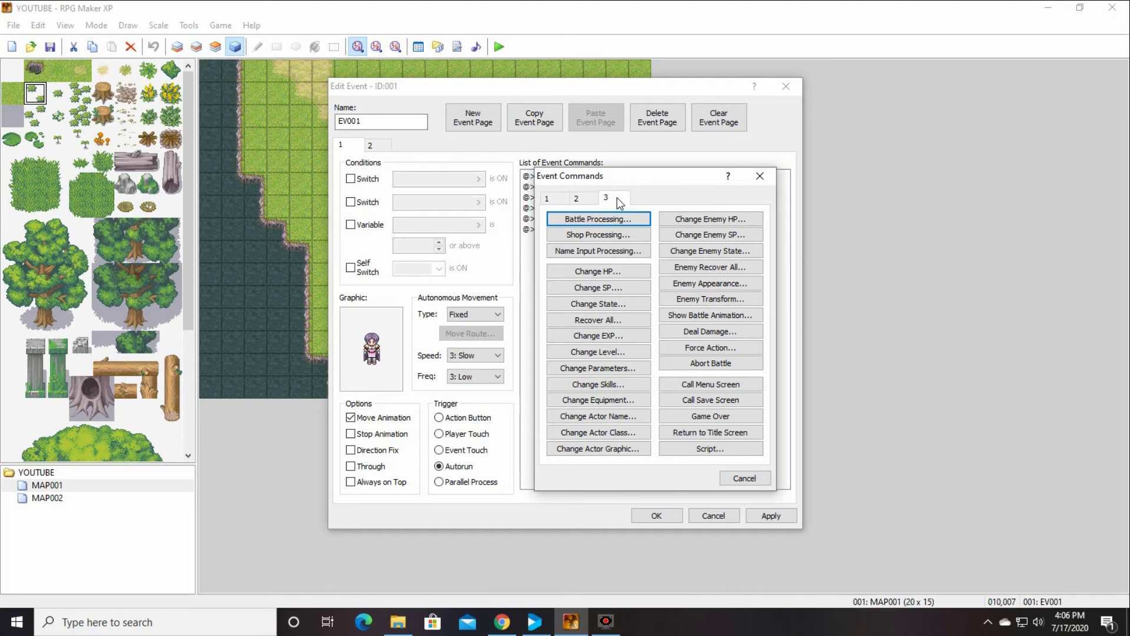
pyautogui.click(618, 252)
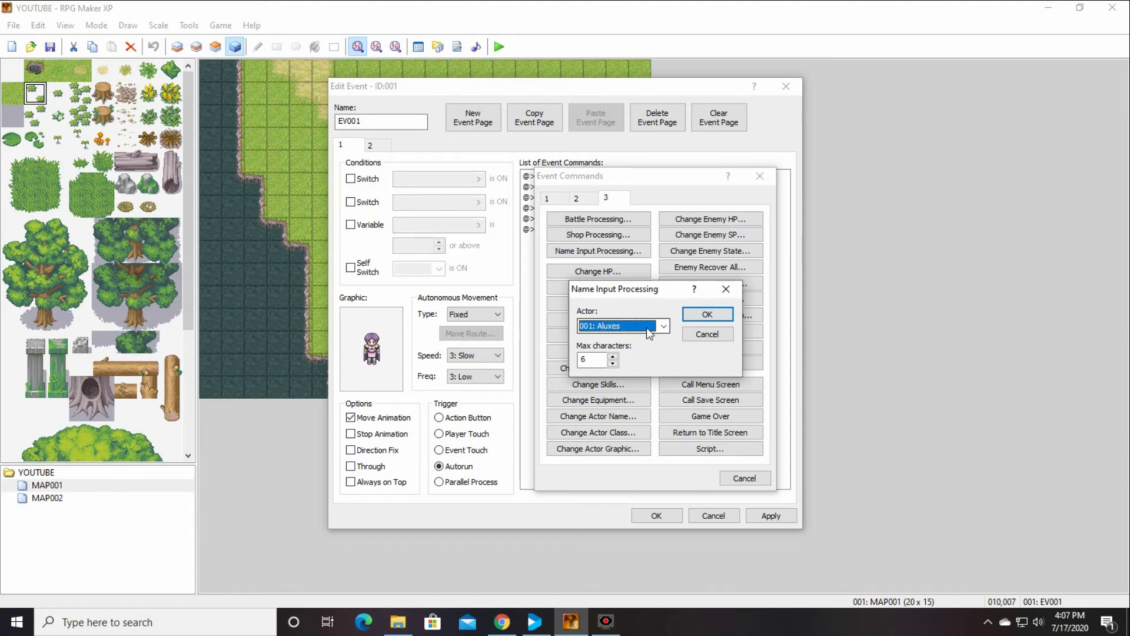
pyautogui.doubleClick(596, 359)
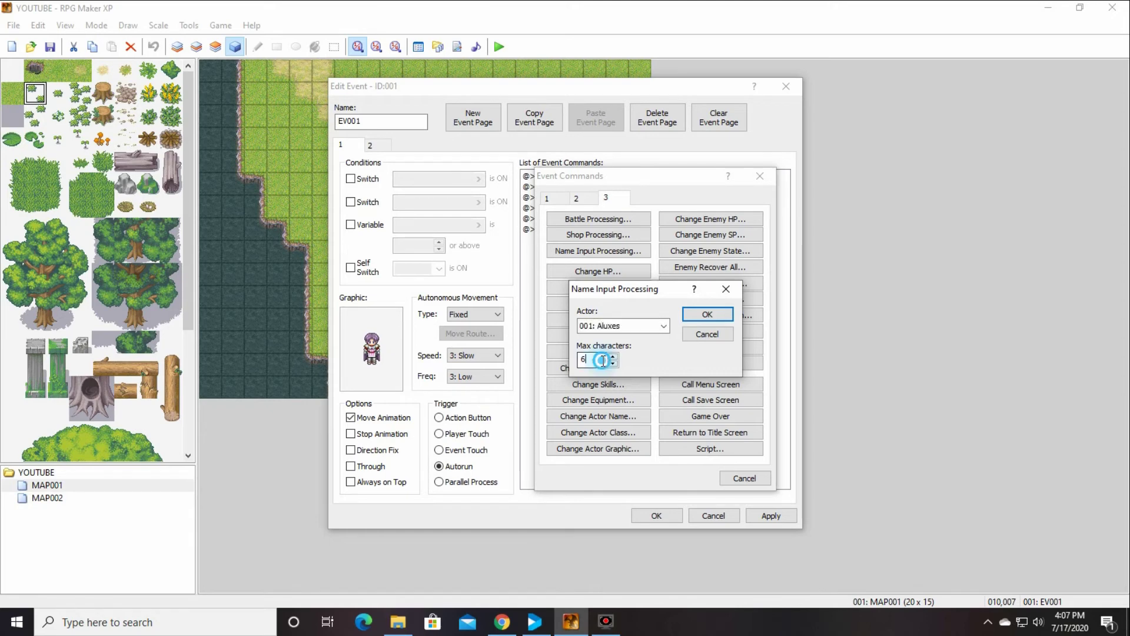
pyautogui.press('BackSpace')
pyautogui.write('10')
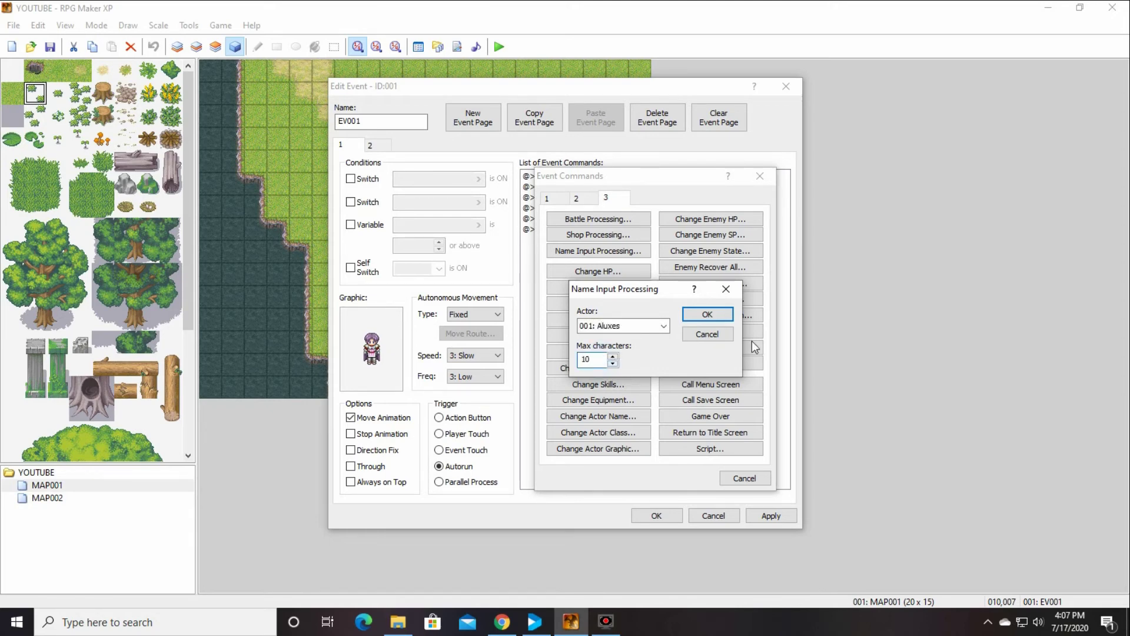
pyautogui.click(709, 315)
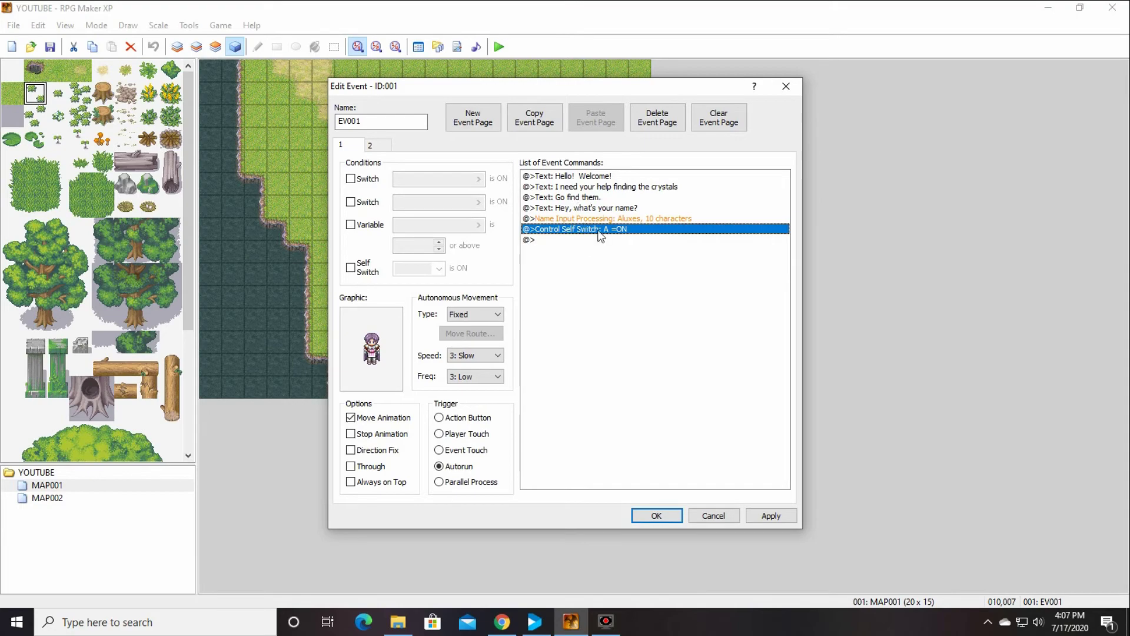
pyautogui.click(372, 145)
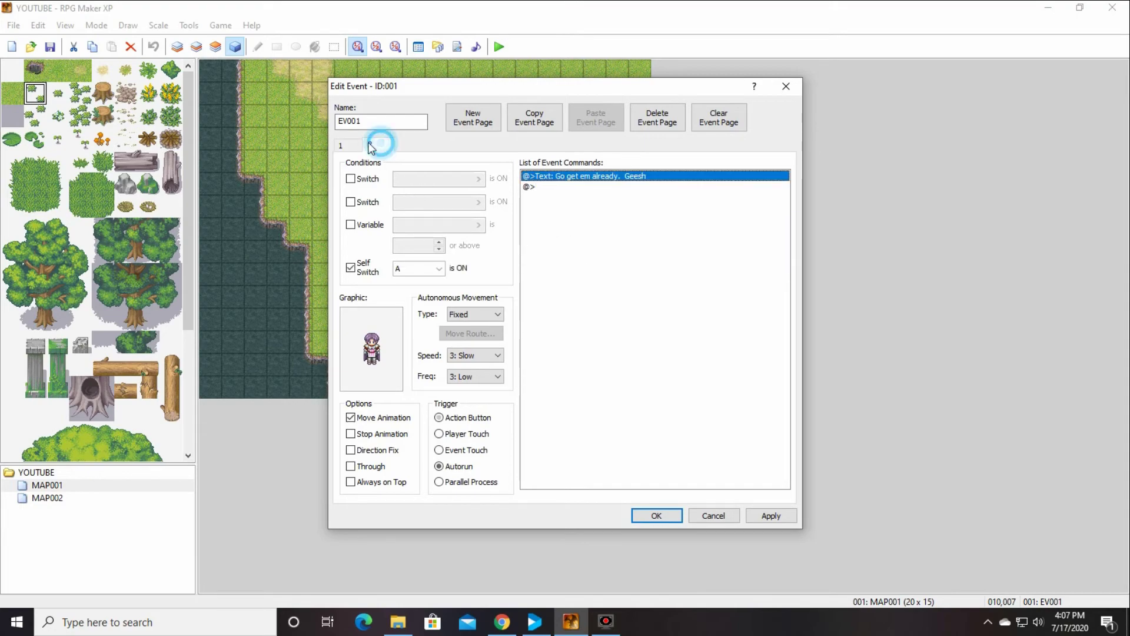
pyautogui.click(354, 145)
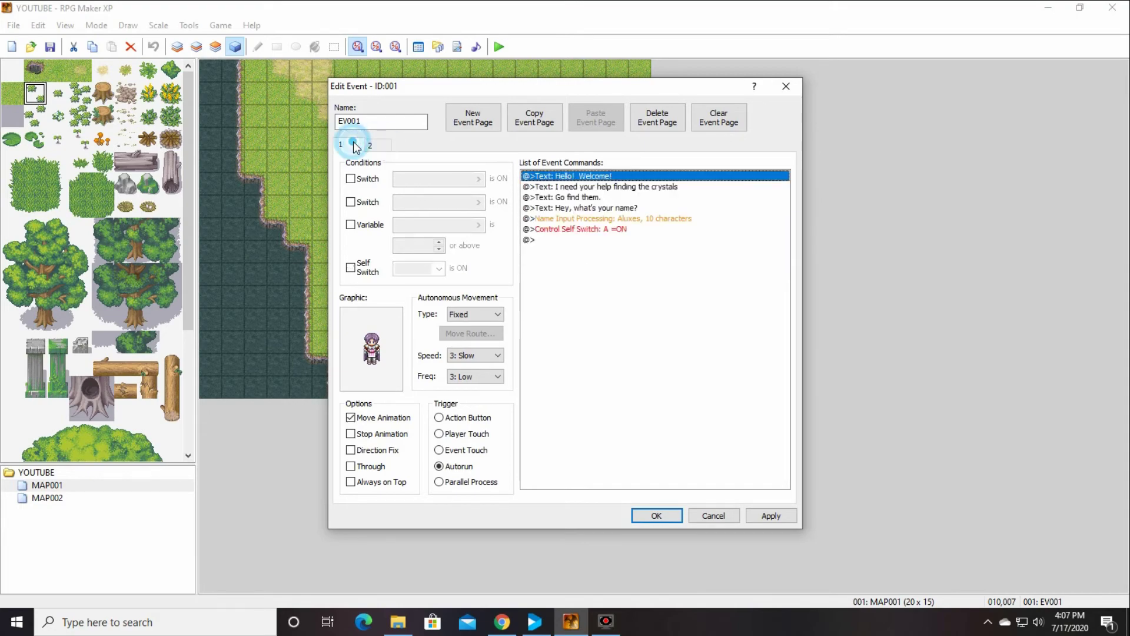
pyautogui.click(677, 515)
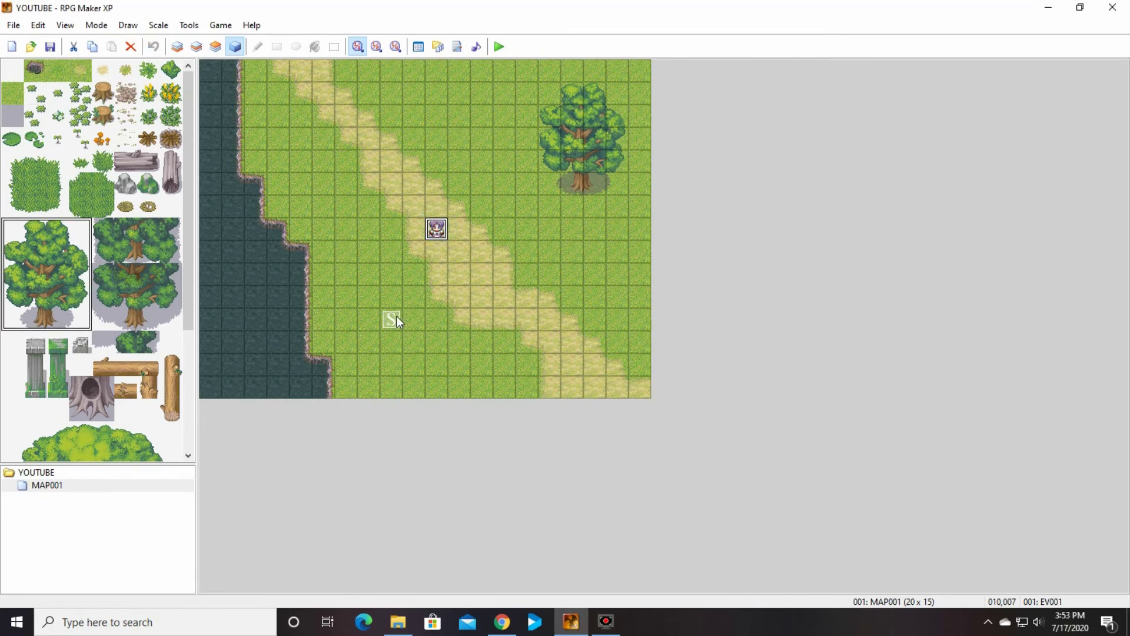
# Enable Auto-Change BGM in MAP001's properties and preview several music tracks.
pyautogui.click(392, 318)
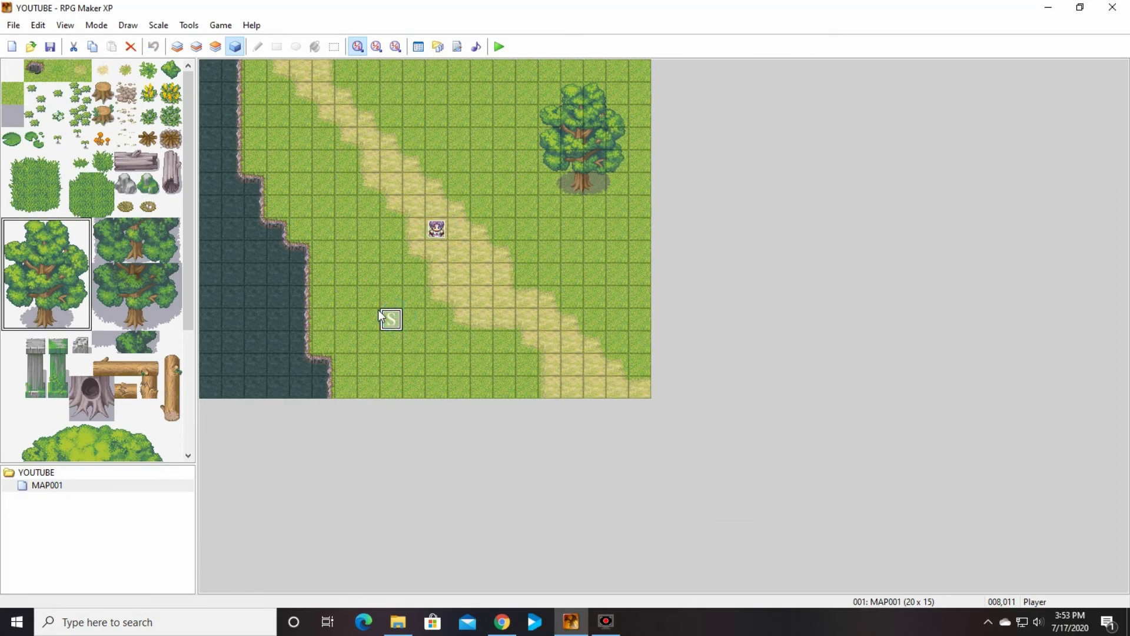
pyautogui.rightClick(62, 485)
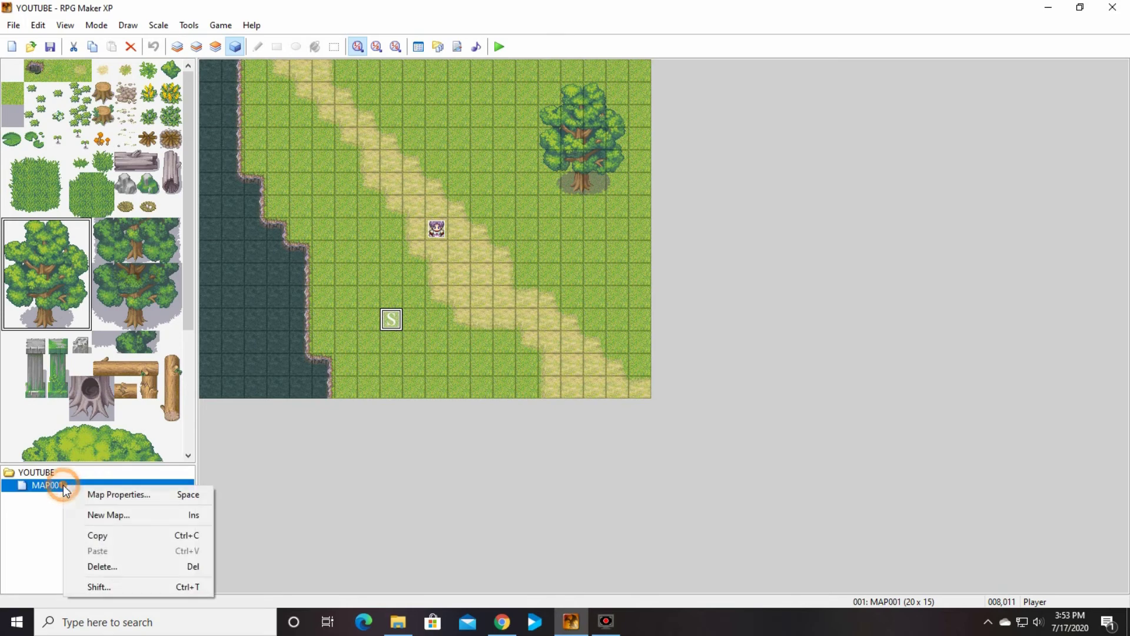
pyautogui.click(133, 497)
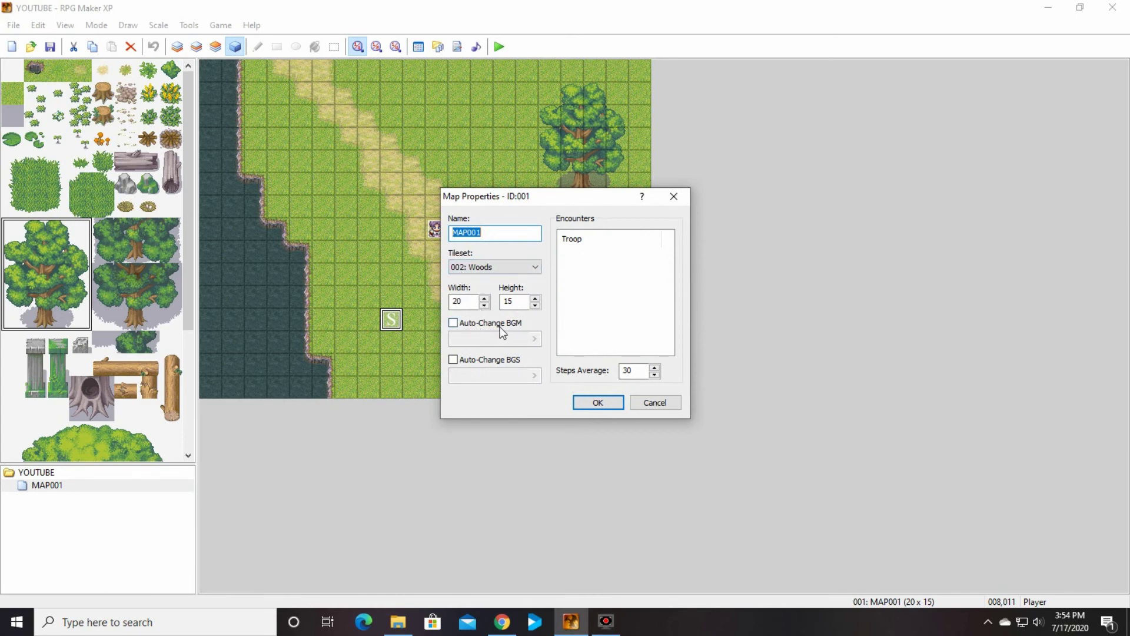
pyautogui.click(453, 323)
pyautogui.click(534, 338)
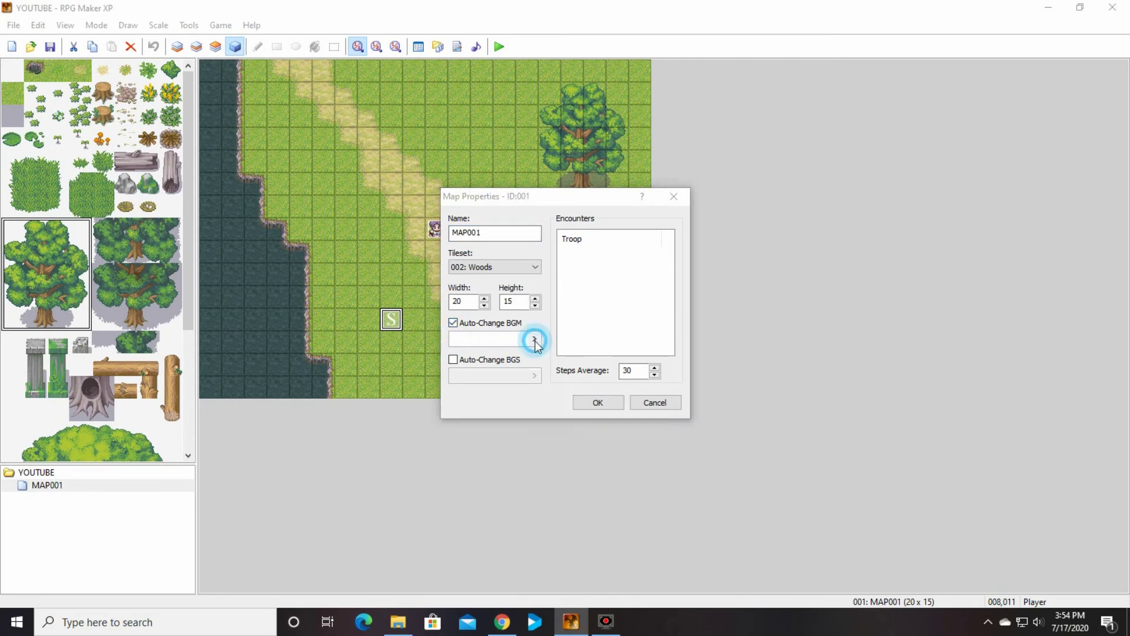
pyautogui.click(534, 217)
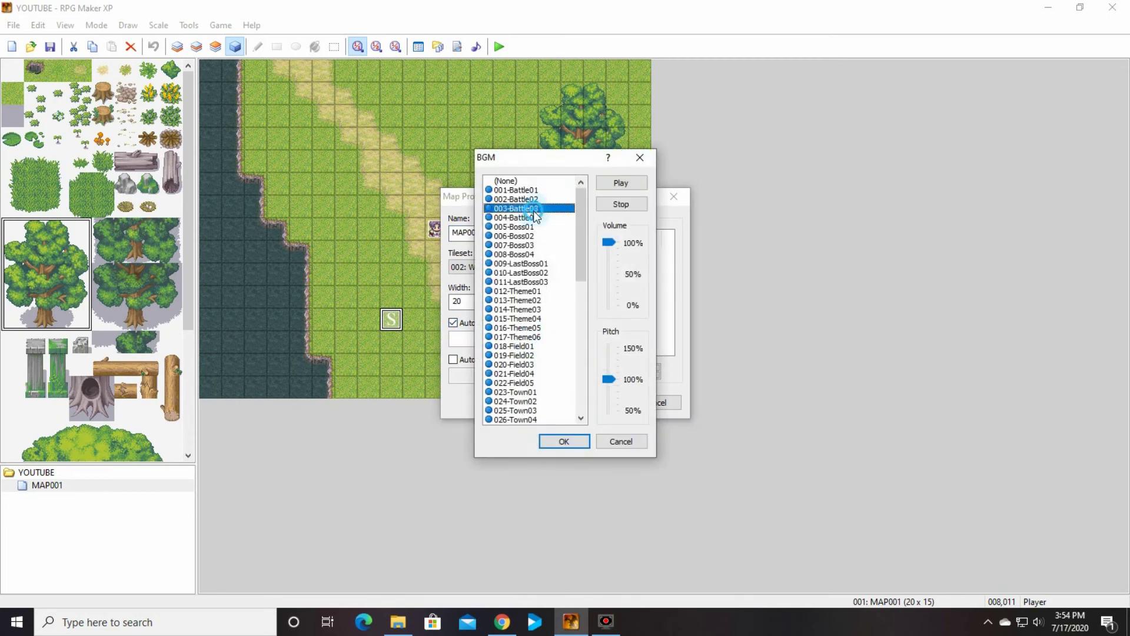
pyautogui.click(530, 273)
pyautogui.click(530, 318)
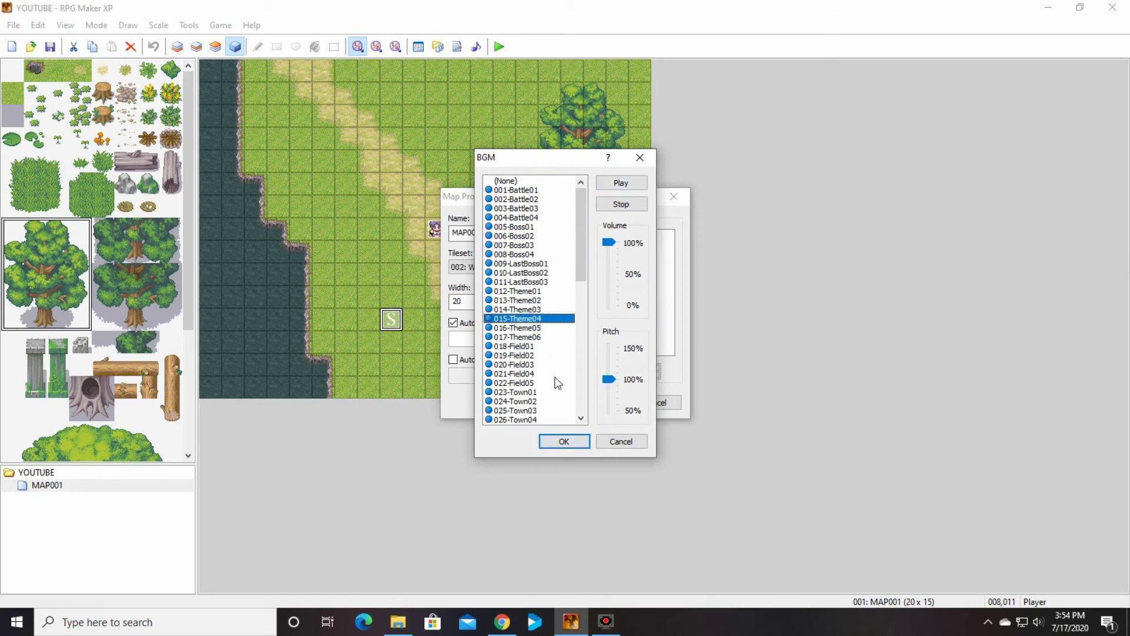
pyautogui.click(621, 204)
# Choose 018-Field01 as the map's background music and confirm the properties.
pyautogui.scroll(-3, 543, 355)
pyautogui.click(538, 319)
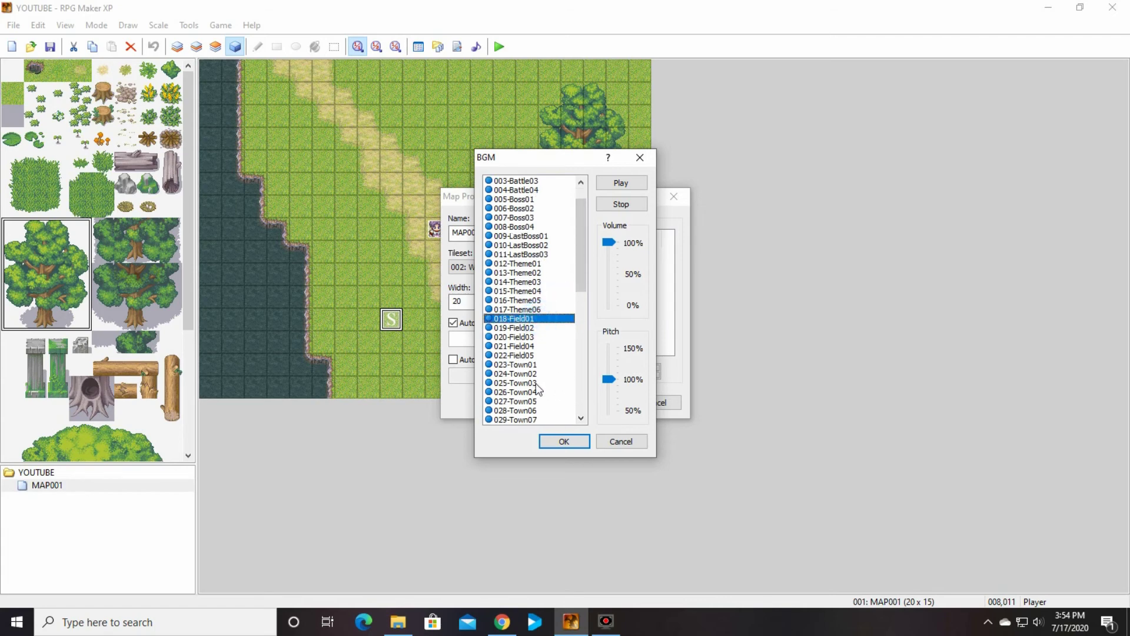
pyautogui.click(563, 441)
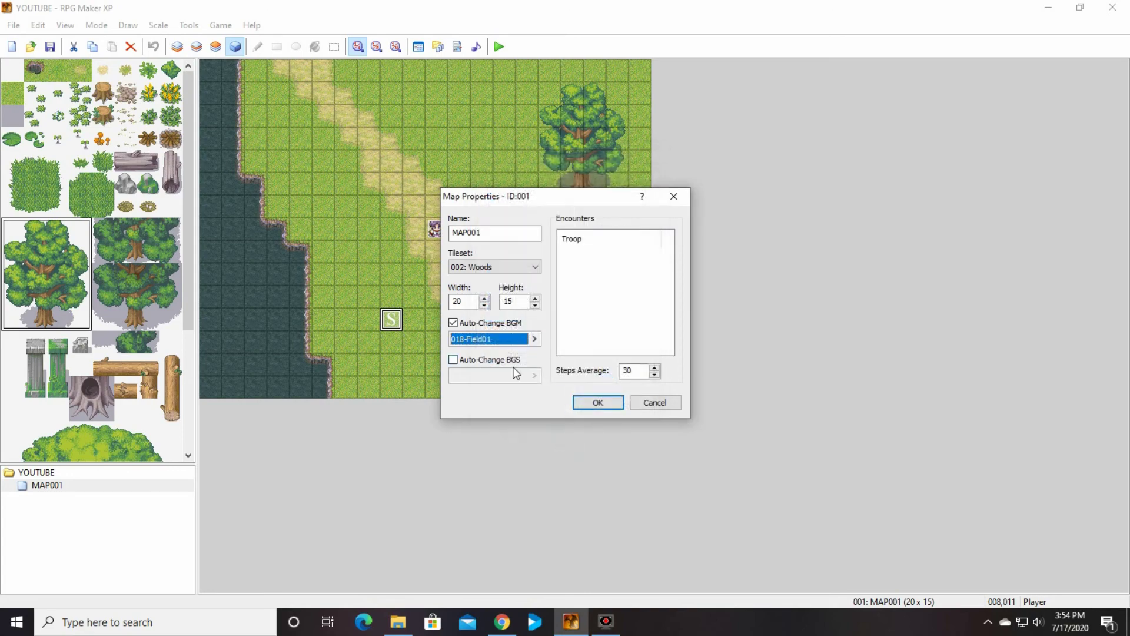
pyautogui.click(601, 406)
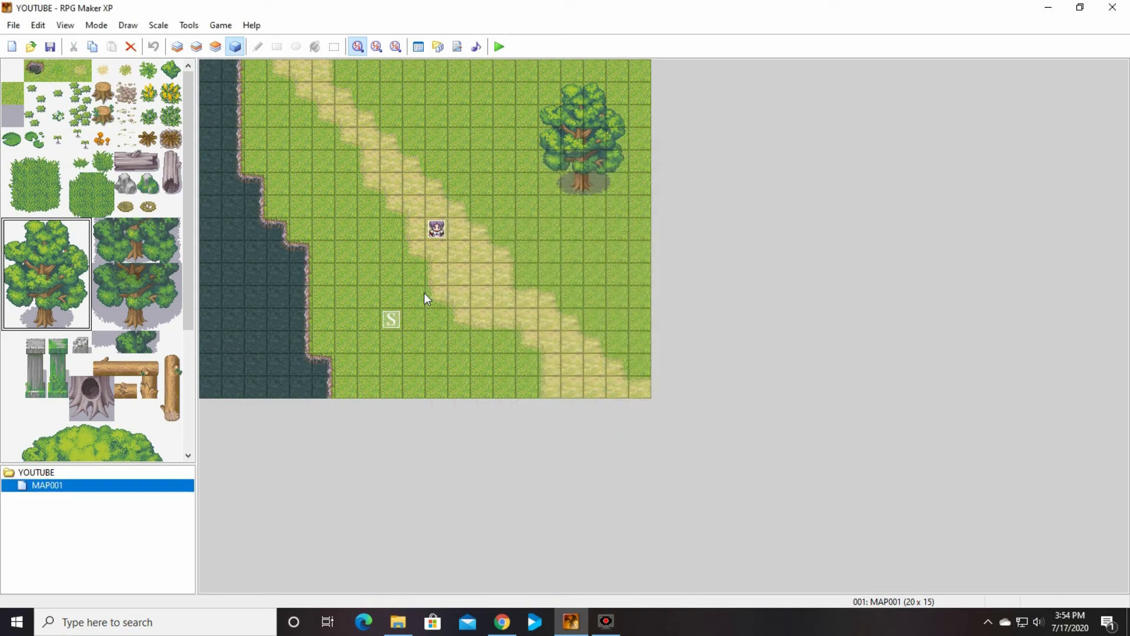
pyautogui.click(595, 387)
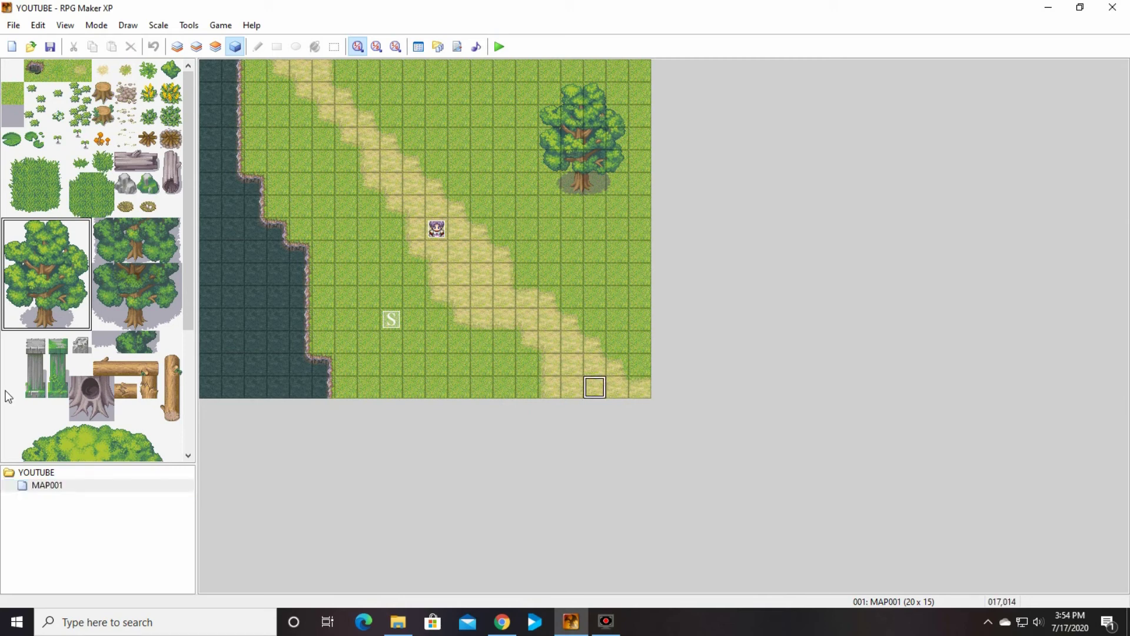
# Create a new map, MAP002, that uses the Desert tileset.
pyautogui.click(65, 491)
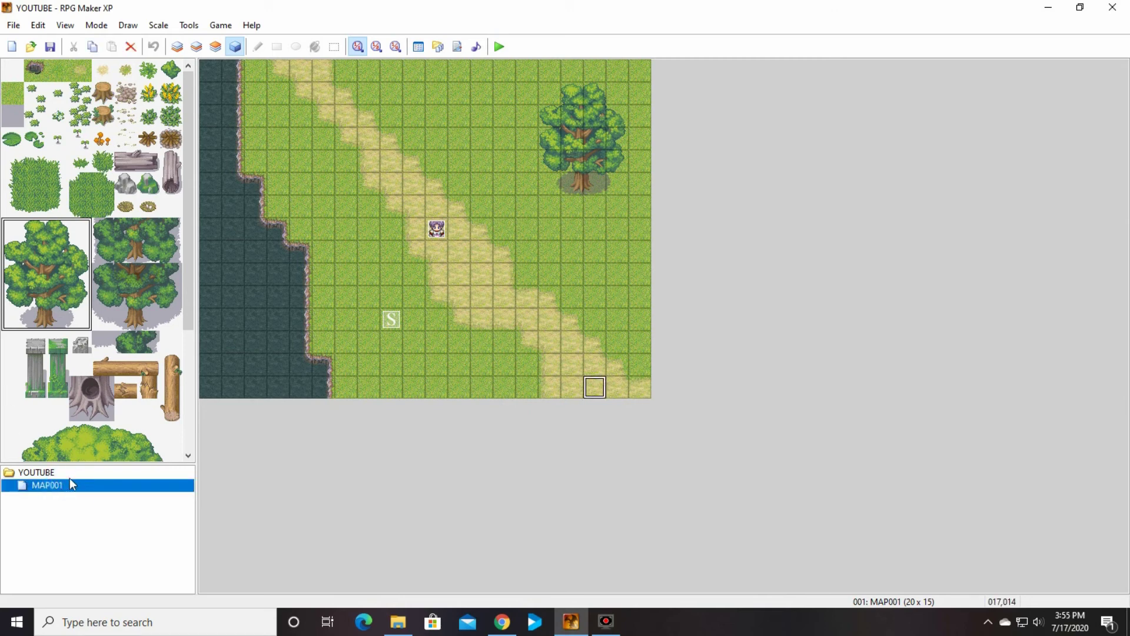
pyautogui.click(46, 471)
pyautogui.click(69, 485)
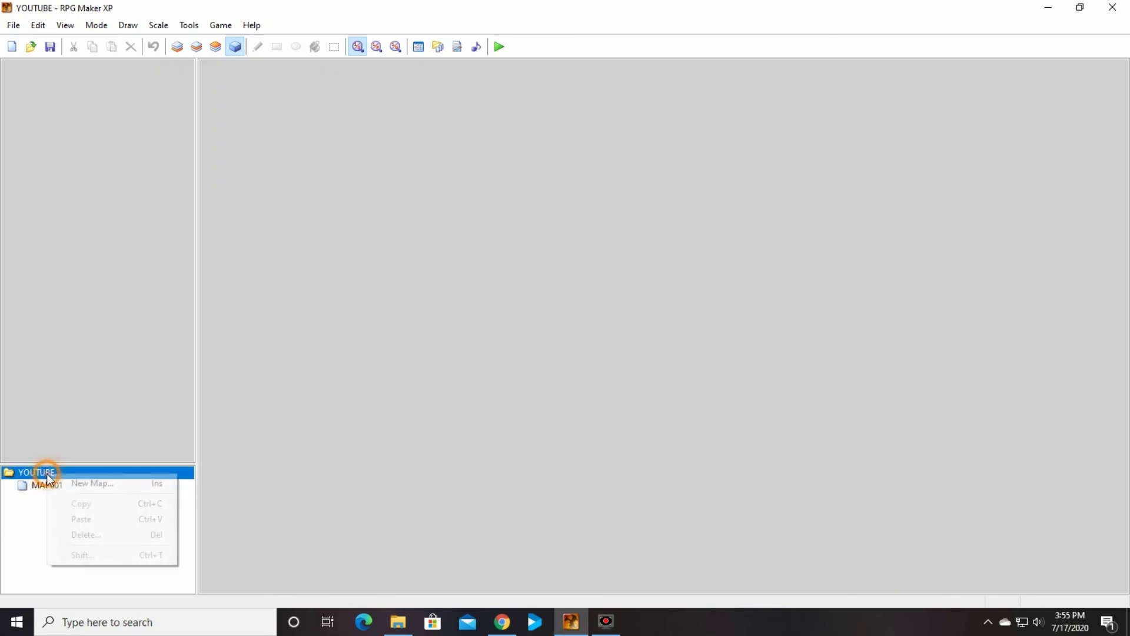
pyautogui.click(111, 491)
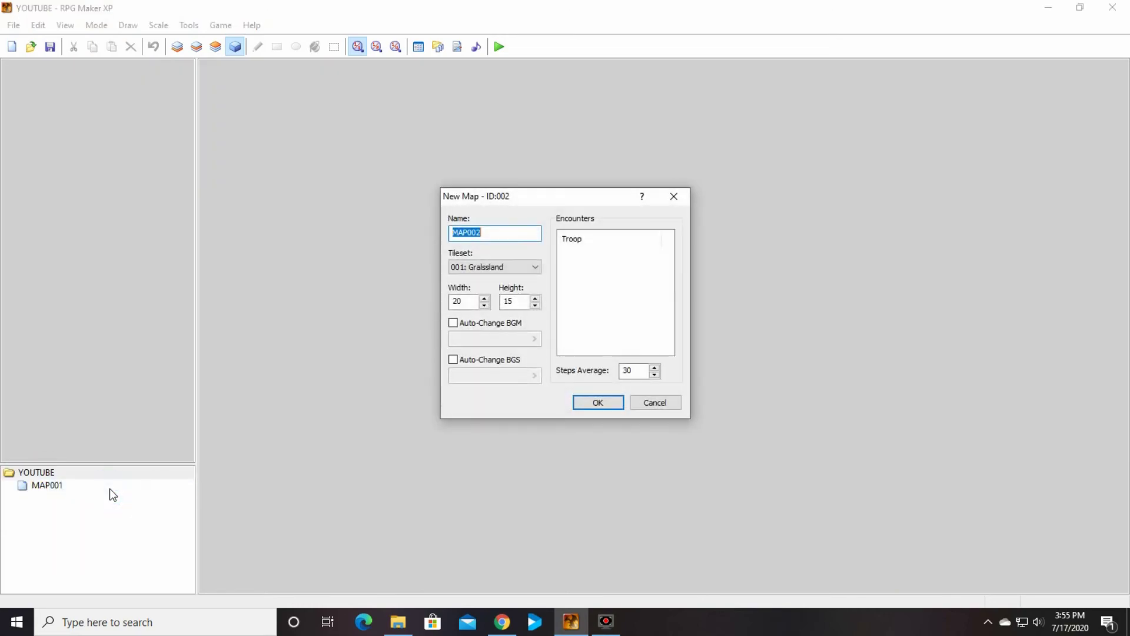
pyautogui.click(529, 268)
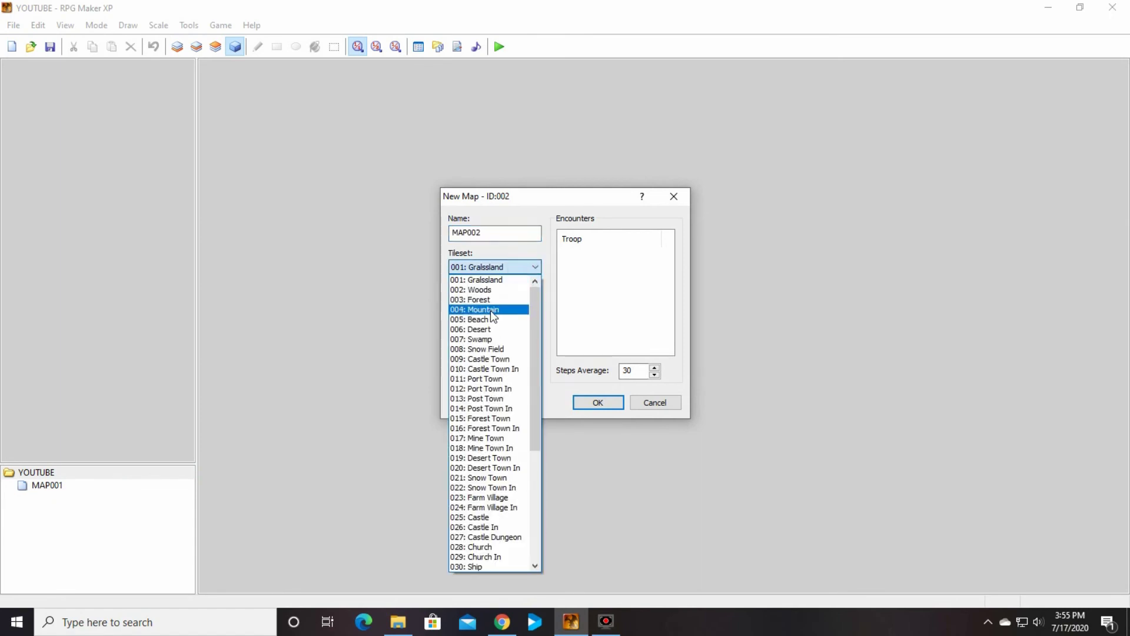
pyautogui.click(498, 331)
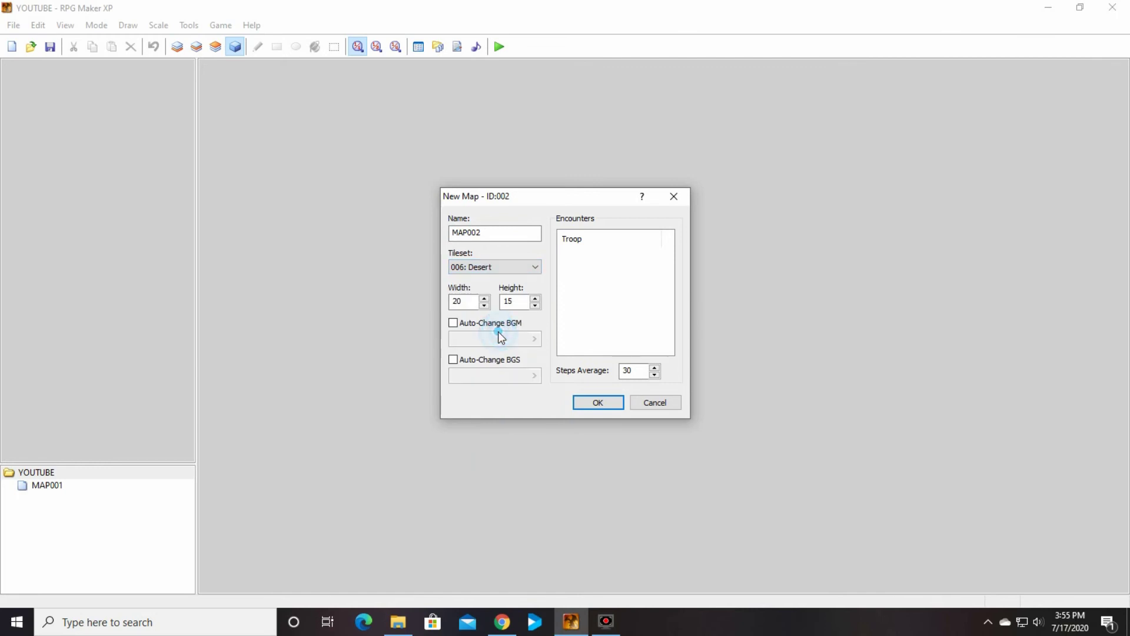
pyautogui.click(598, 403)
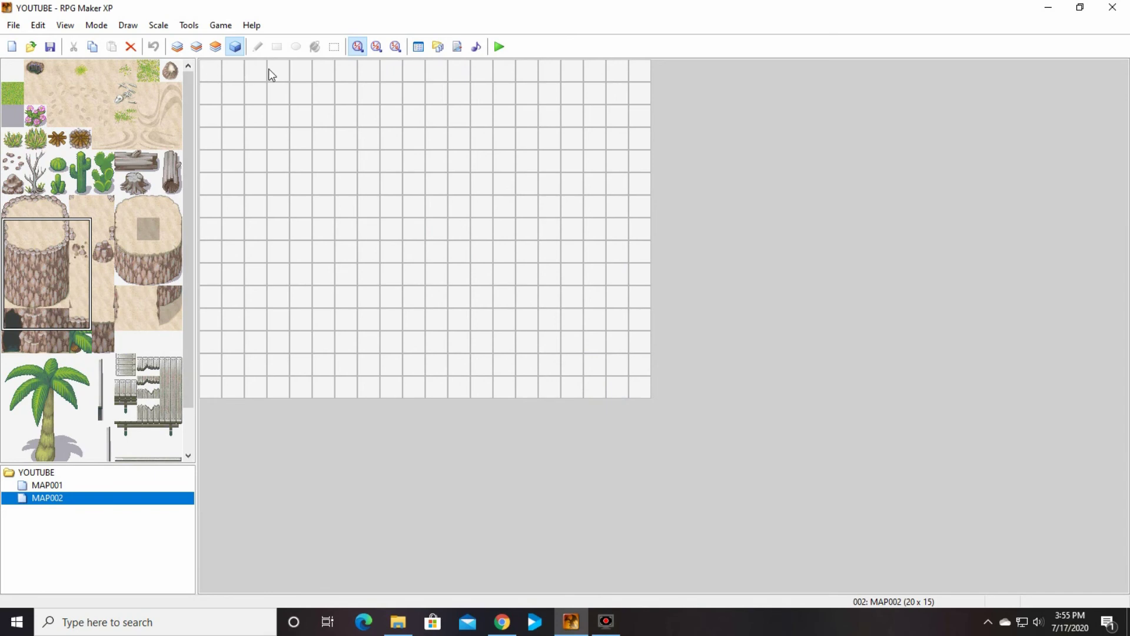
# Flood-fill MAP002's bottom layer with plain sand, then reopen MAP001 in event mode.
pyautogui.click(29, 92)
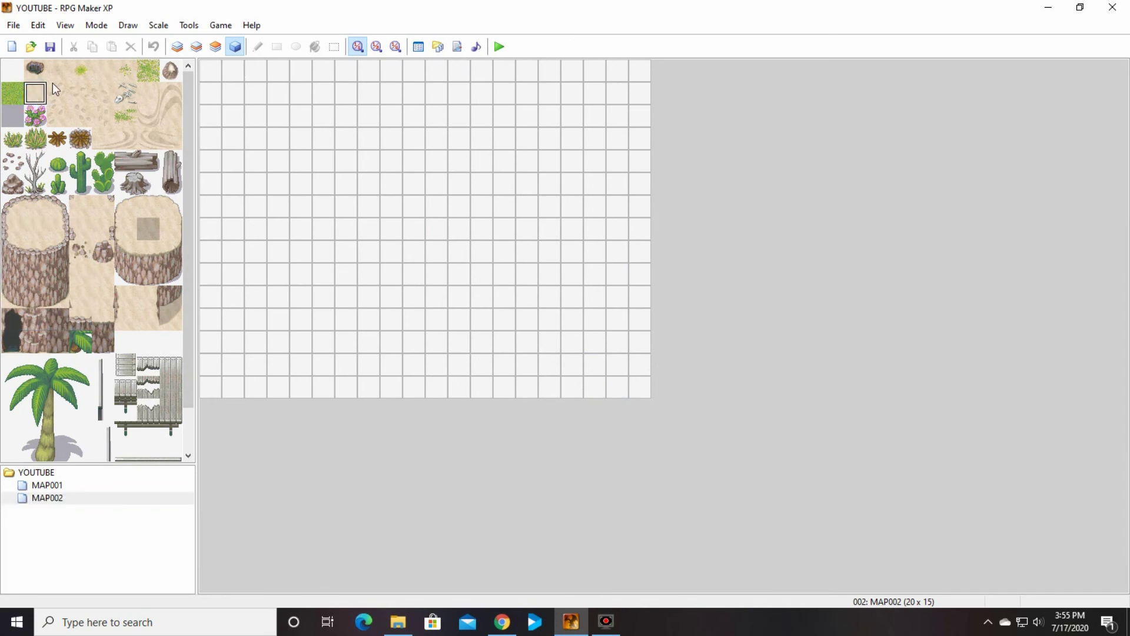
pyautogui.click(177, 47)
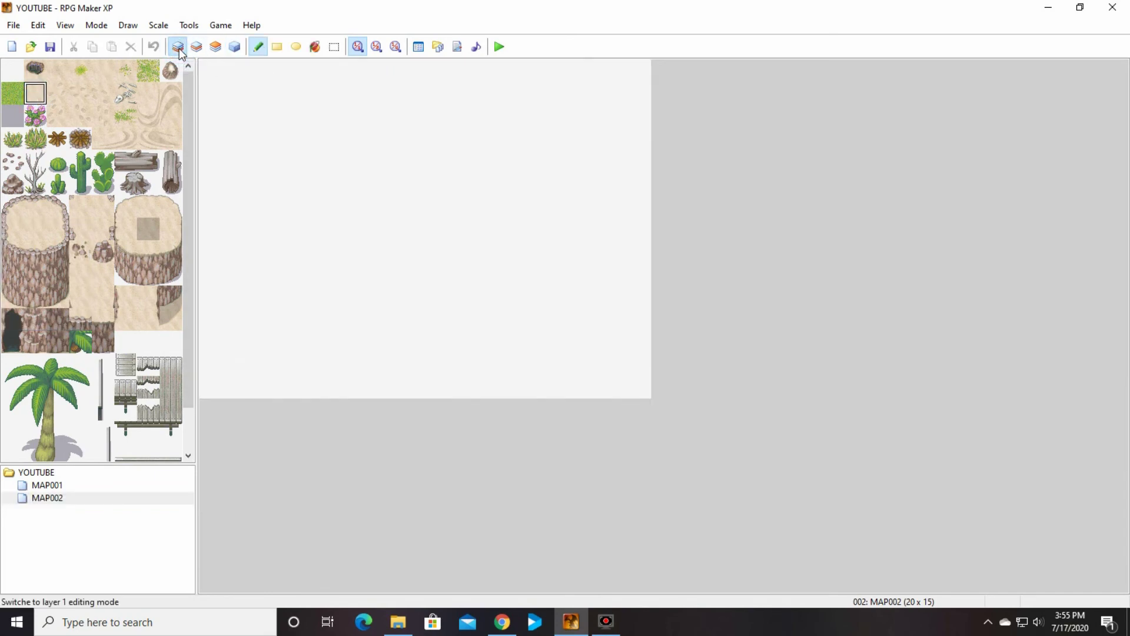
pyautogui.click(315, 47)
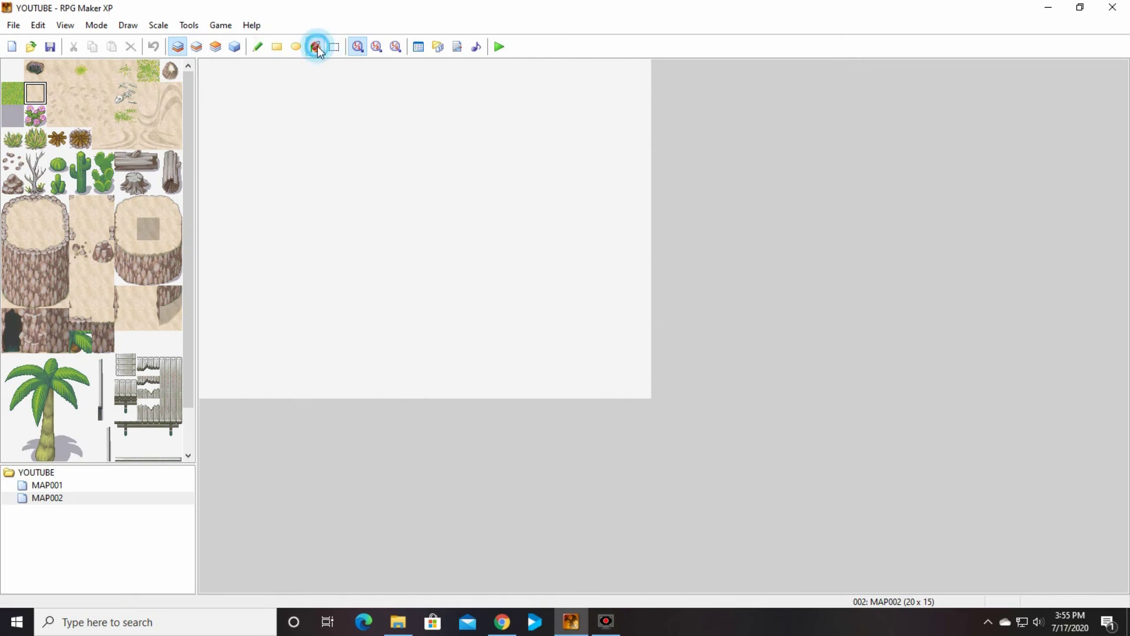
pyautogui.click(414, 161)
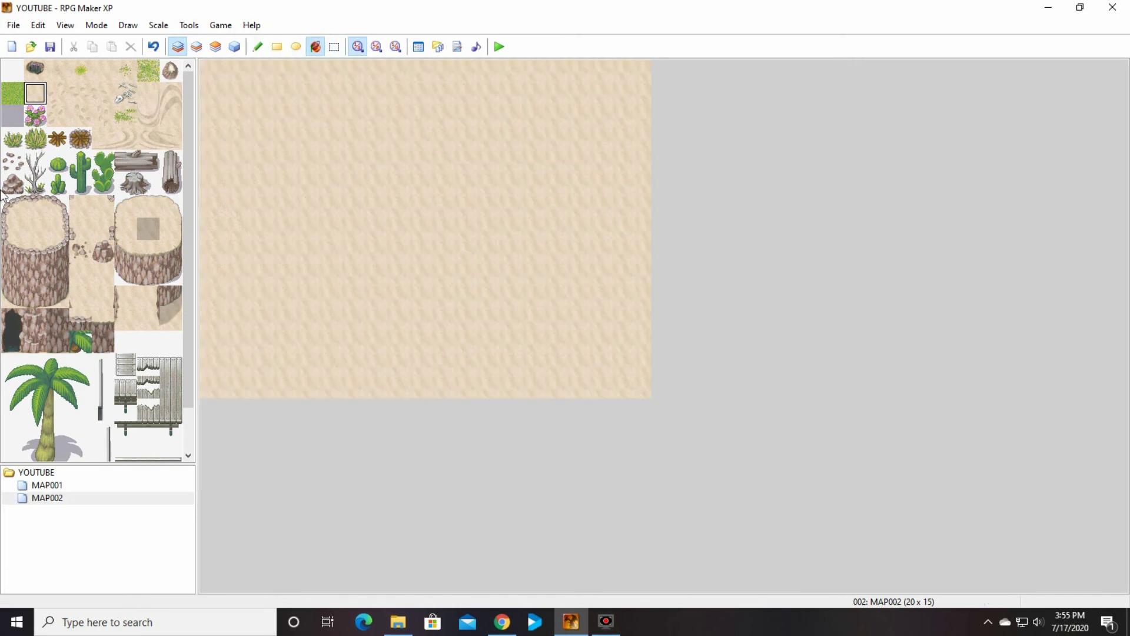
pyautogui.click(234, 48)
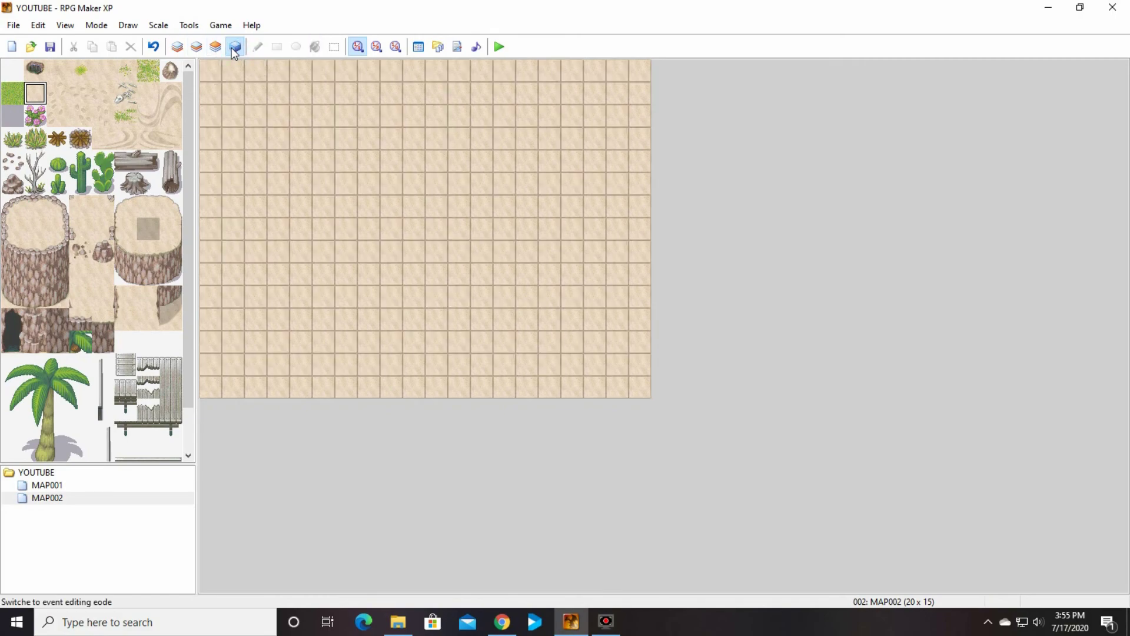
pyautogui.click(57, 484)
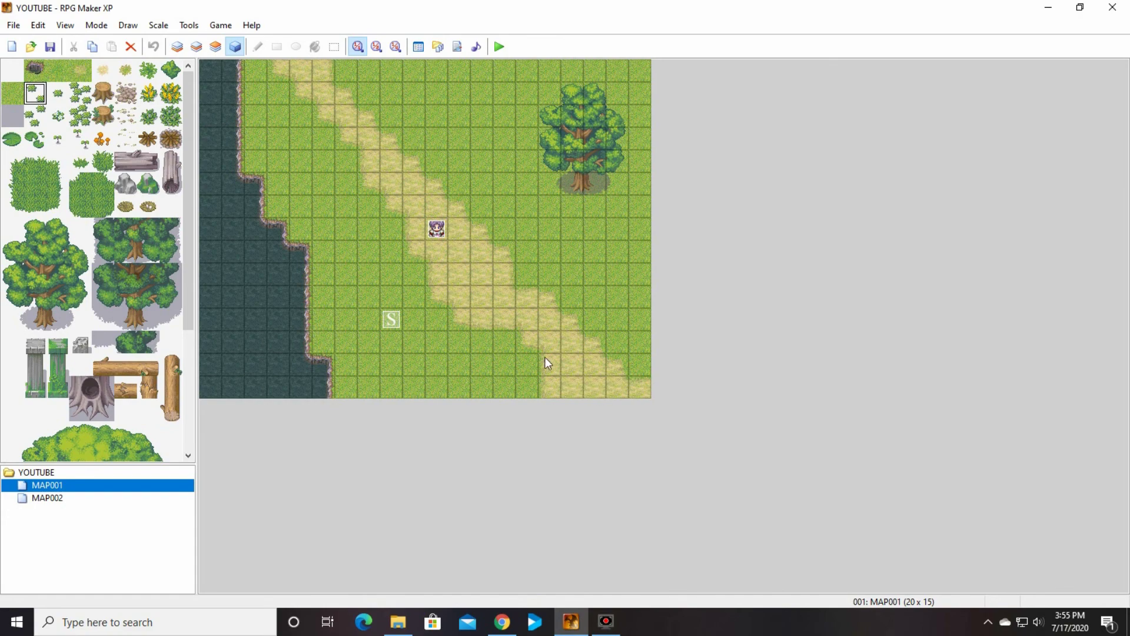
# Create event EV002 on road-end tile 017,014 with a Transfer Player command to MAP002 at 001,000.
pyautogui.doubleClick(601, 393)
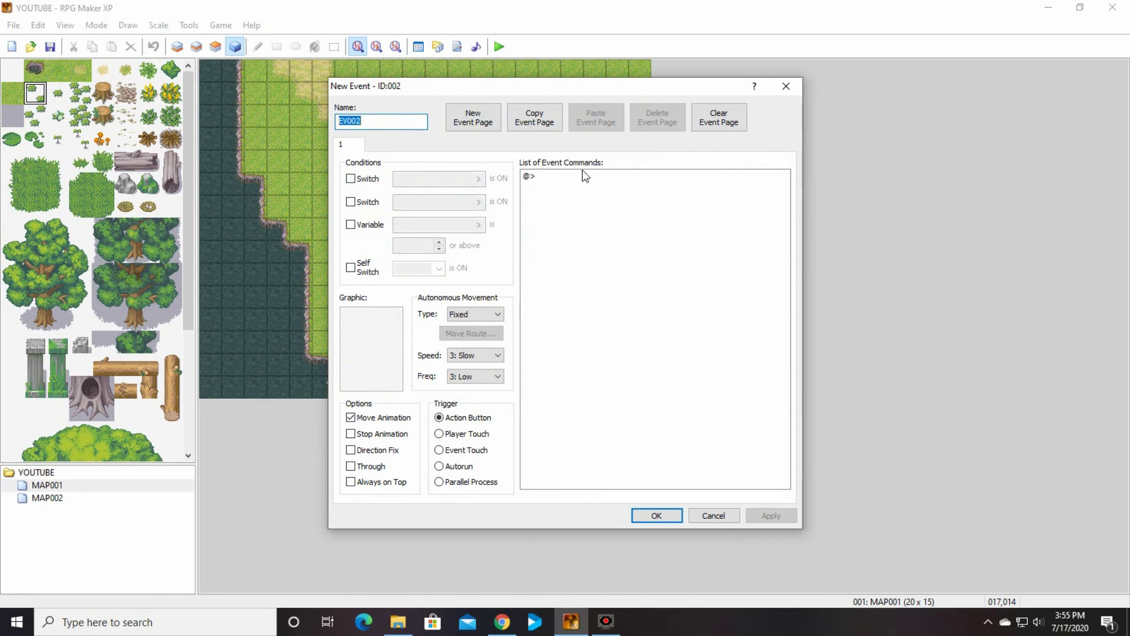
pyautogui.doubleClick(550, 177)
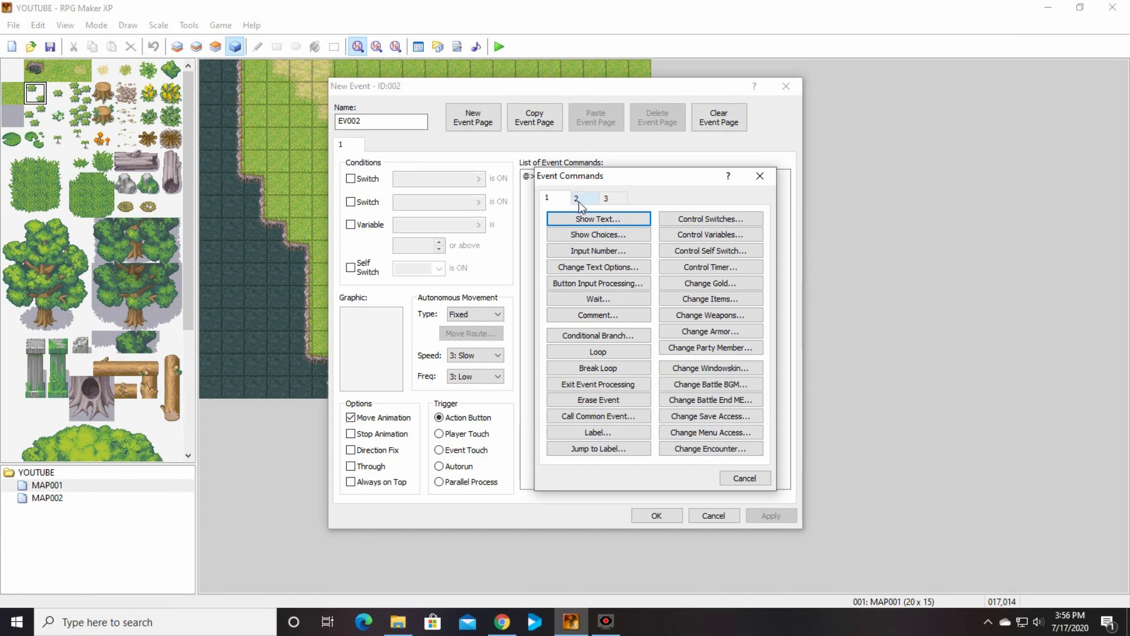
pyautogui.click(578, 200)
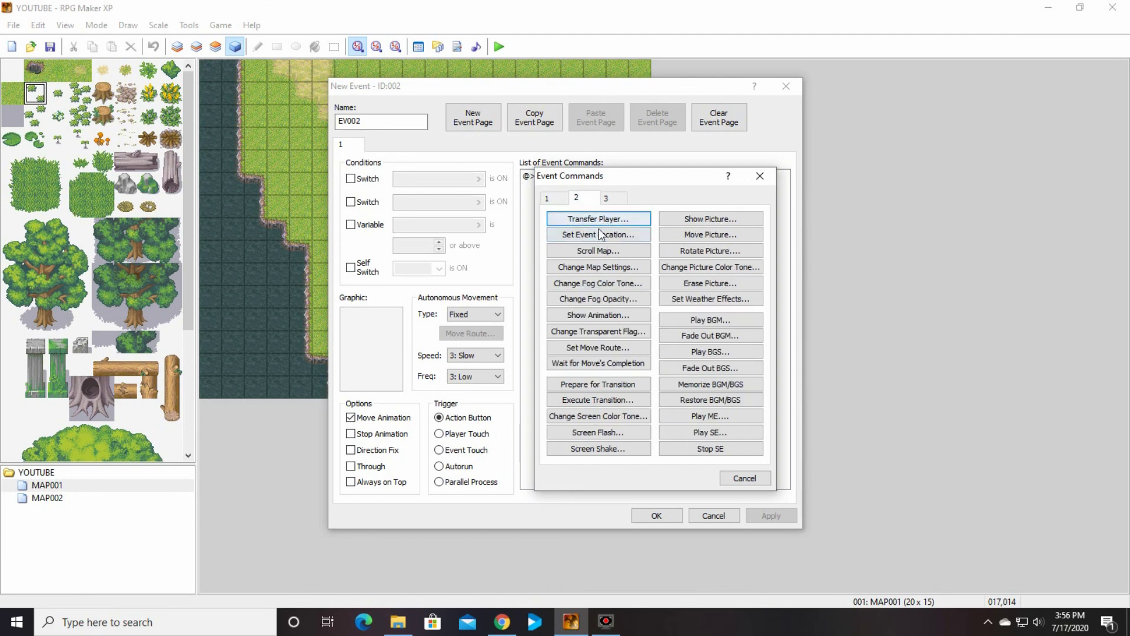
pyautogui.click(588, 219)
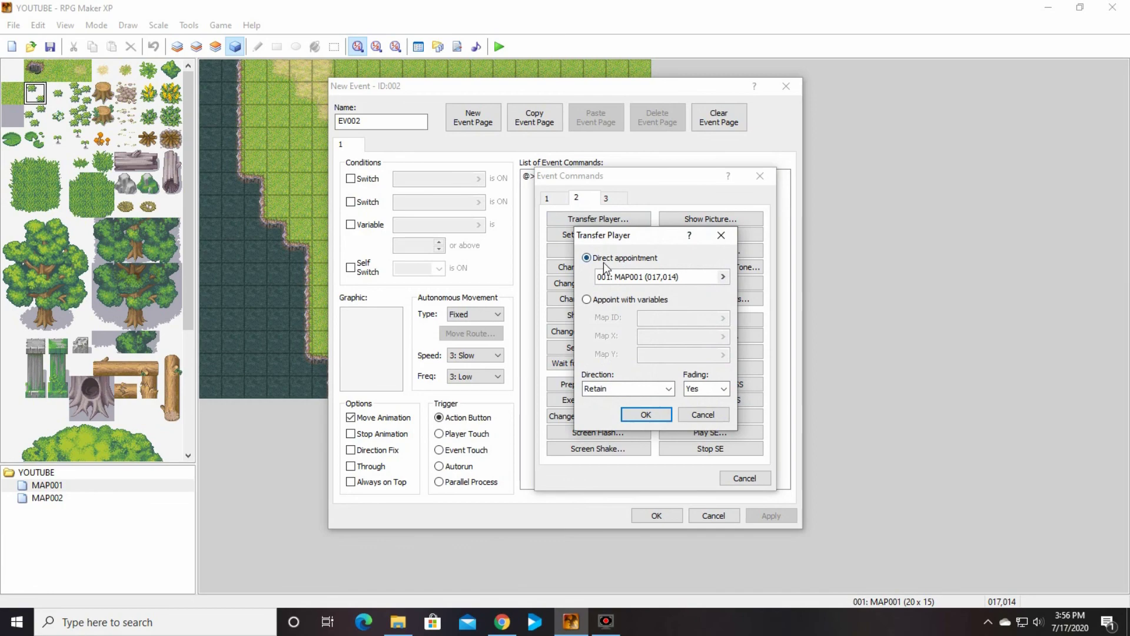
pyautogui.click(724, 277)
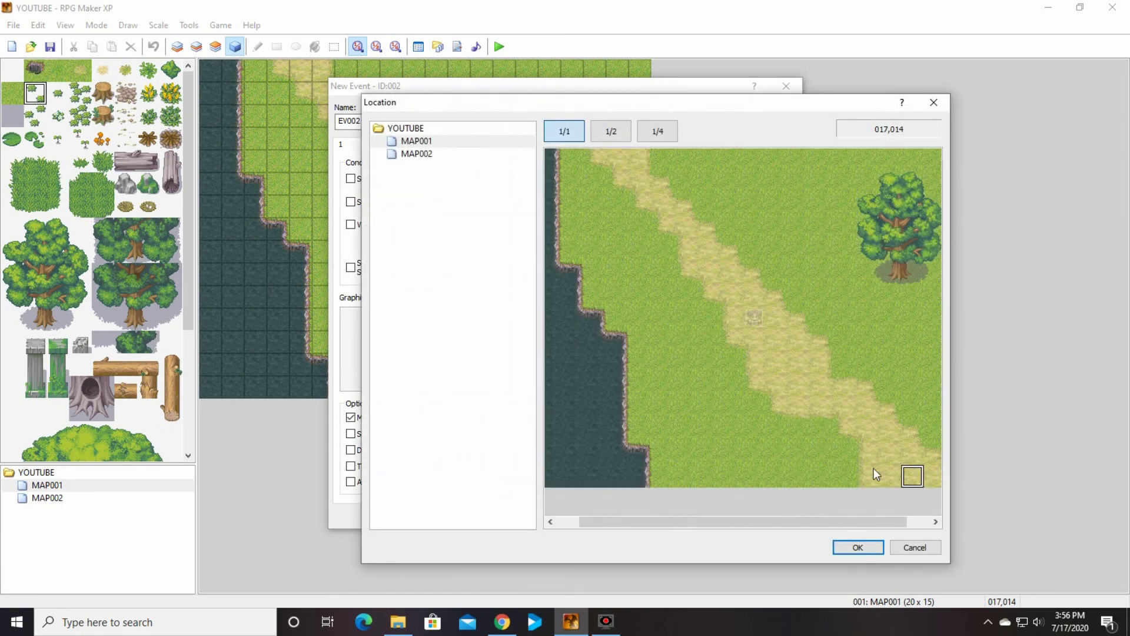
pyautogui.moveTo(649, 521); pyautogui.dragTo(567, 499)
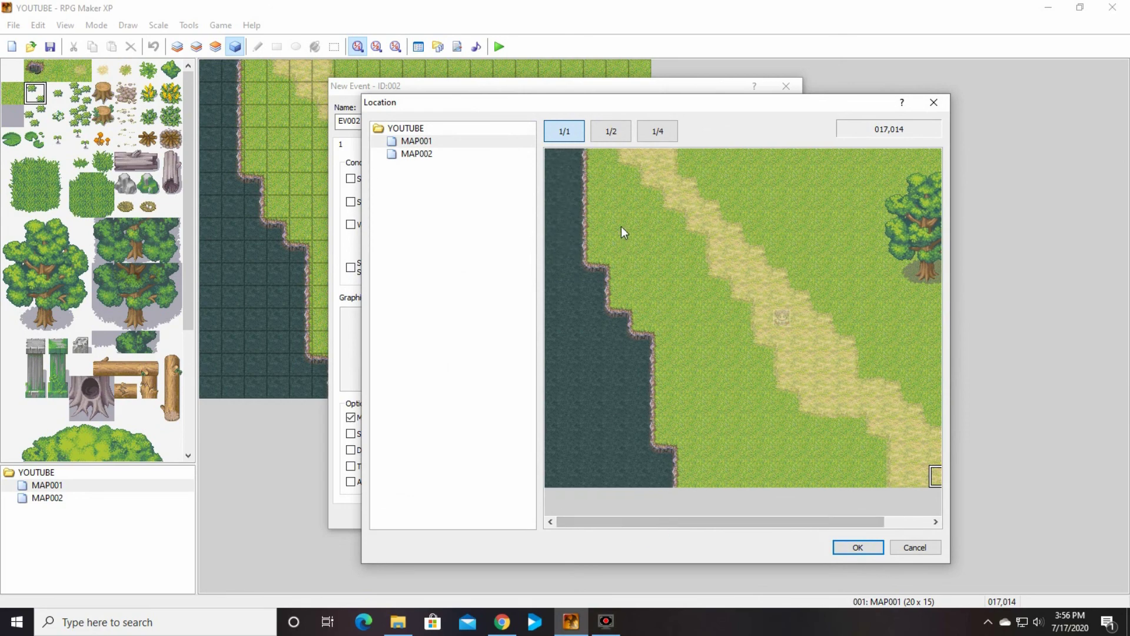
pyautogui.click(439, 153)
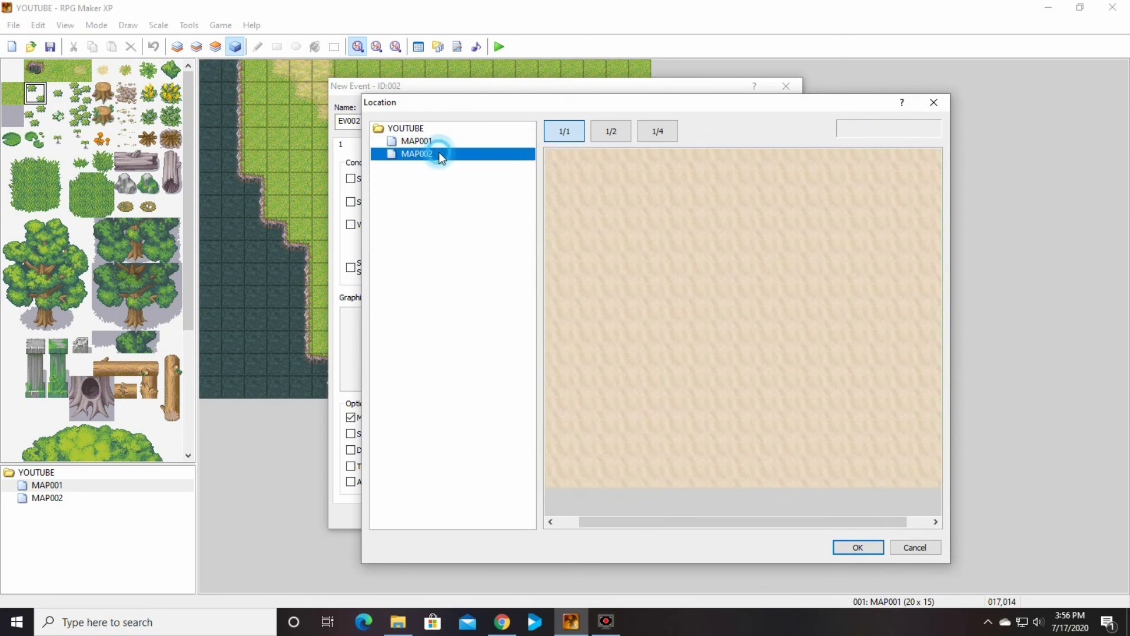
pyautogui.click(559, 154)
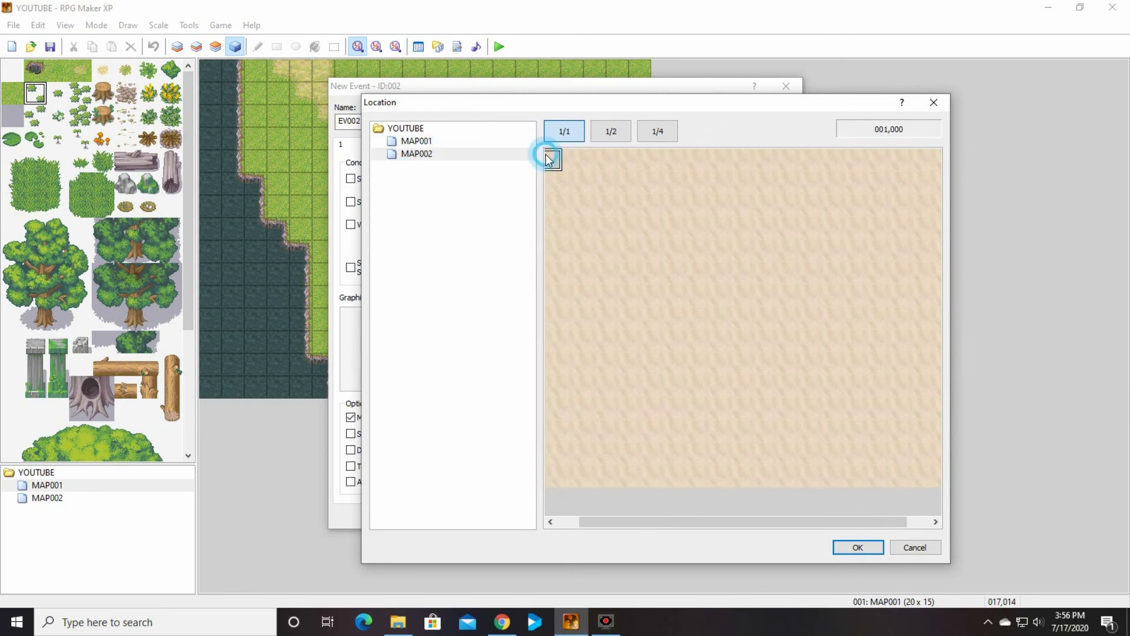
pyautogui.click(557, 155)
pyautogui.click(861, 547)
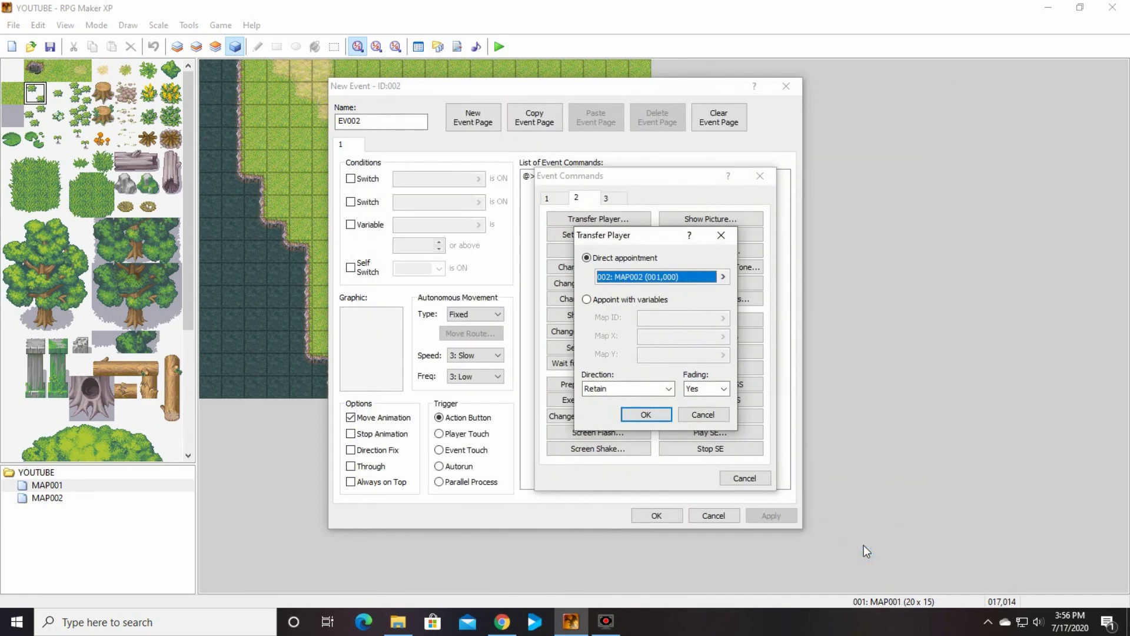
pyautogui.click(648, 414)
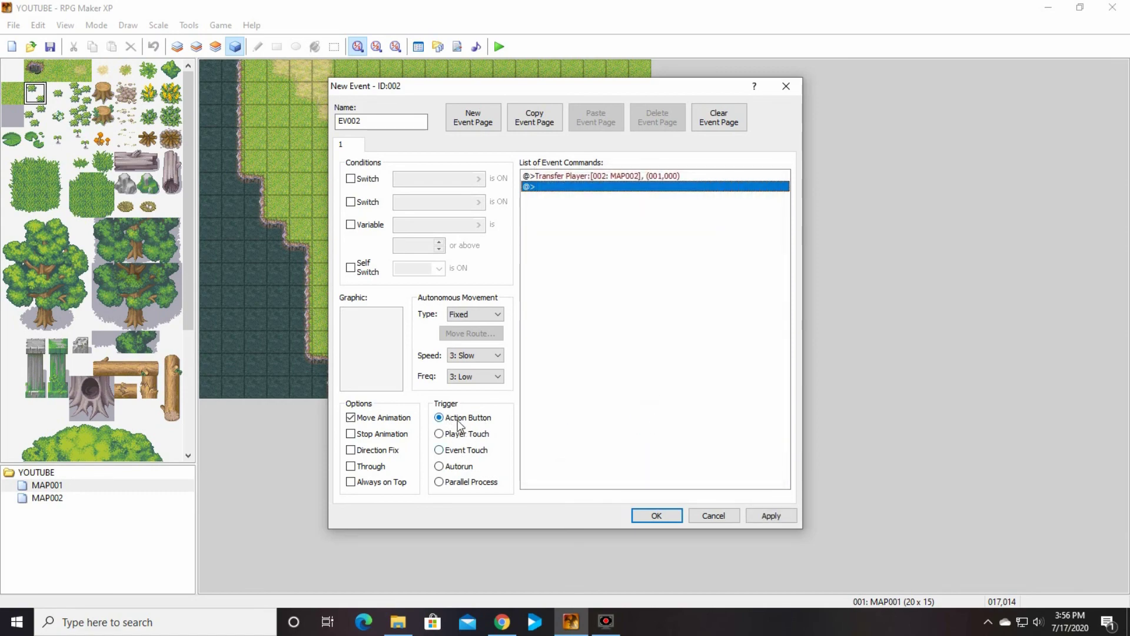
# Switch EV002's trigger from Action Button to Player Touch.
pyautogui.moveTo(586, 94); pyautogui.dragTo(915, 107)
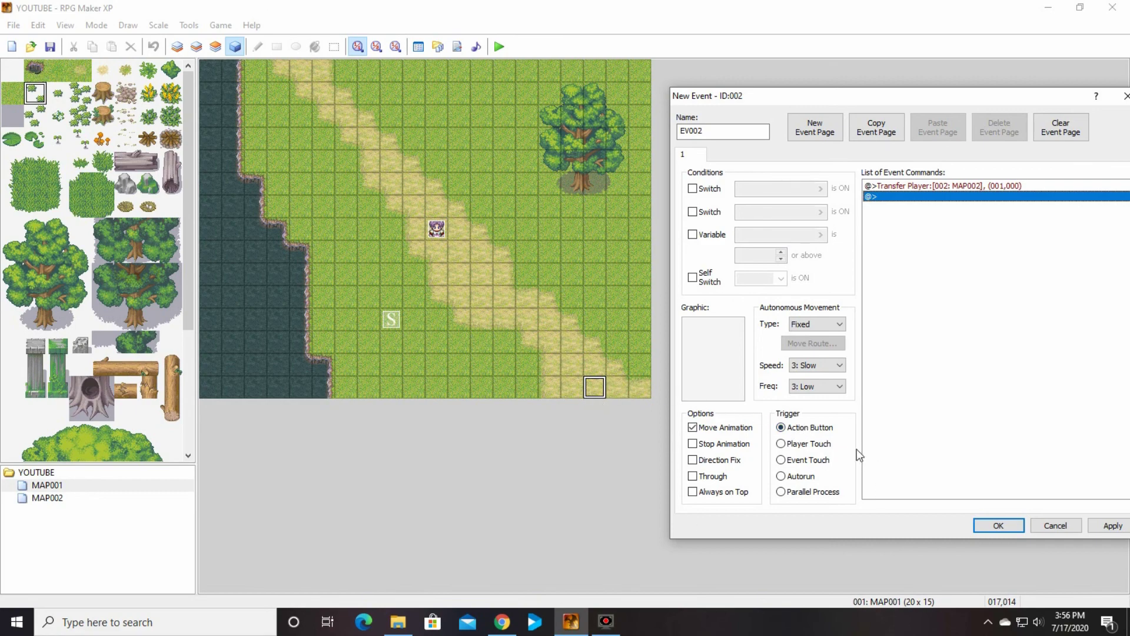
pyautogui.click(782, 445)
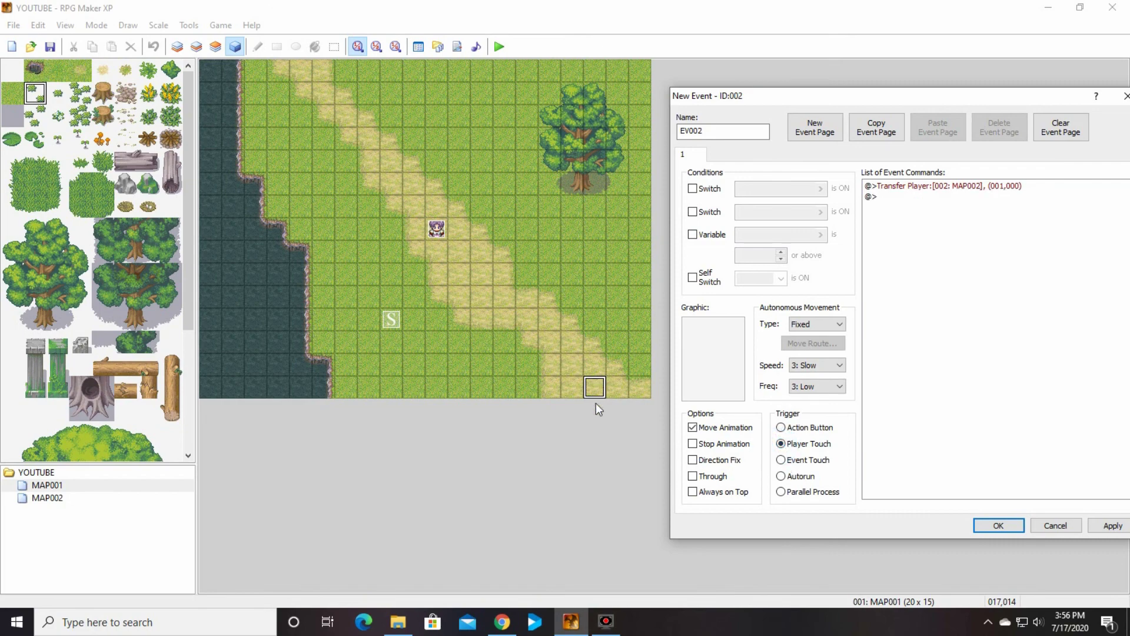
# Save the transfer event EV002 and copy it.
pyautogui.click(1007, 527)
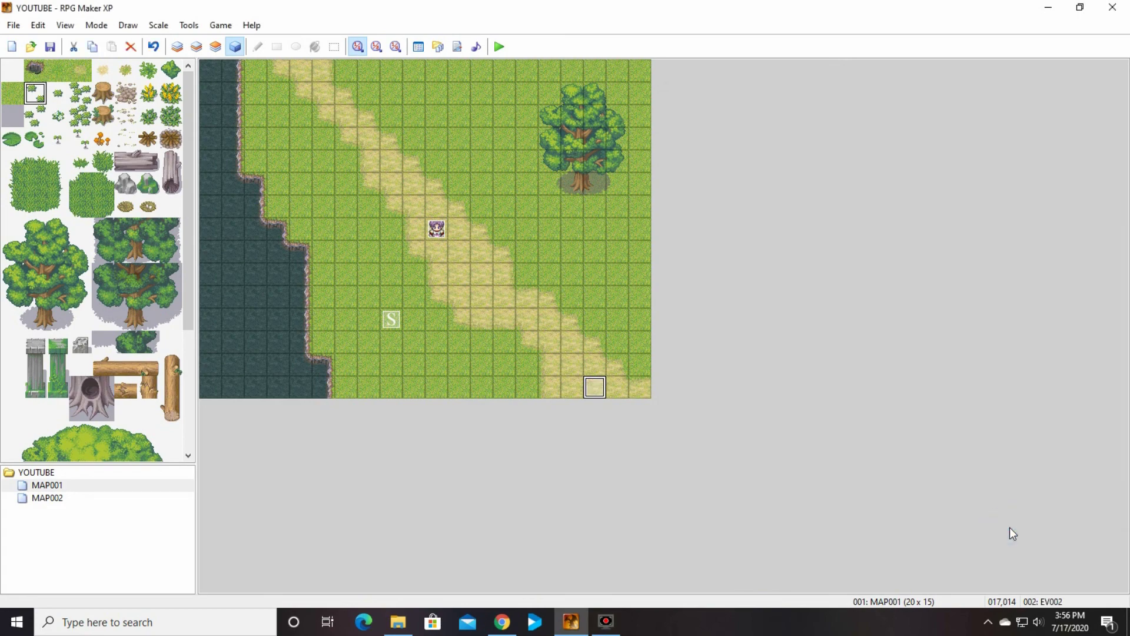
pyautogui.rightClick(600, 387)
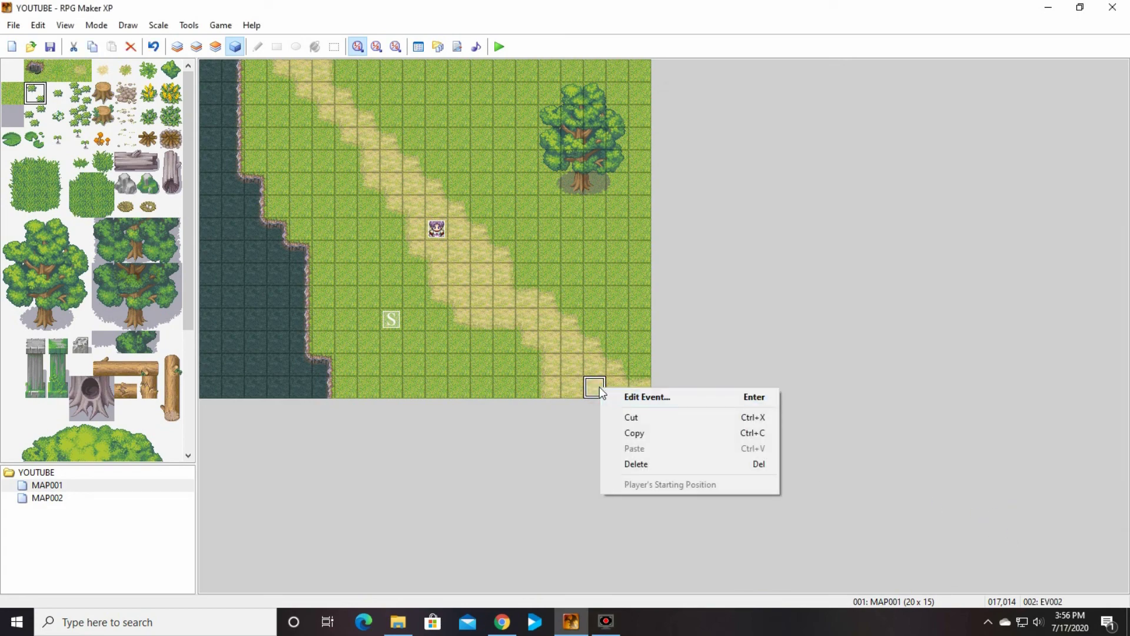
pyautogui.click(628, 433)
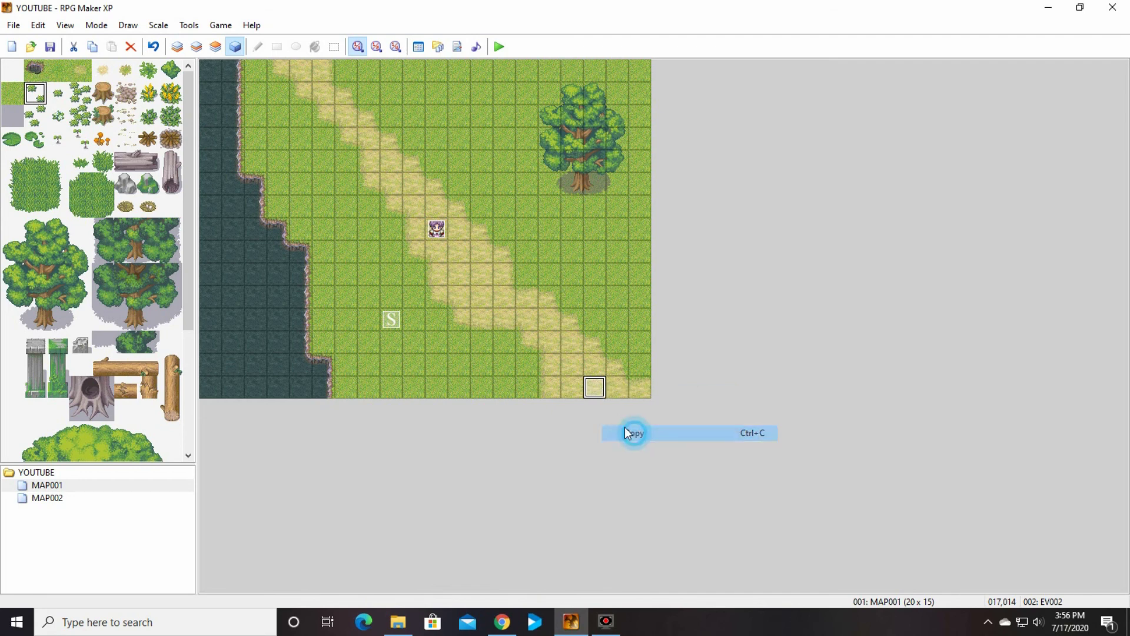
# Paste copies of the transfer event onto row-14 road tiles 016, 018, 015 and 019.
pyautogui.click(575, 386)
pyautogui.rightClick(576, 386)
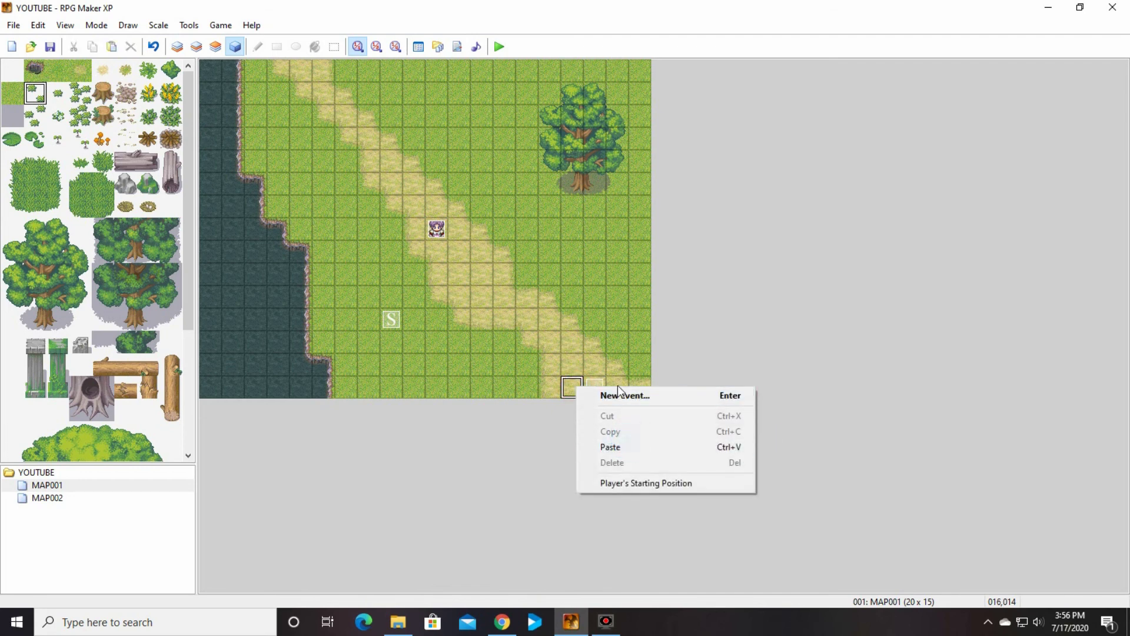
pyautogui.click(628, 446)
pyautogui.click(616, 390)
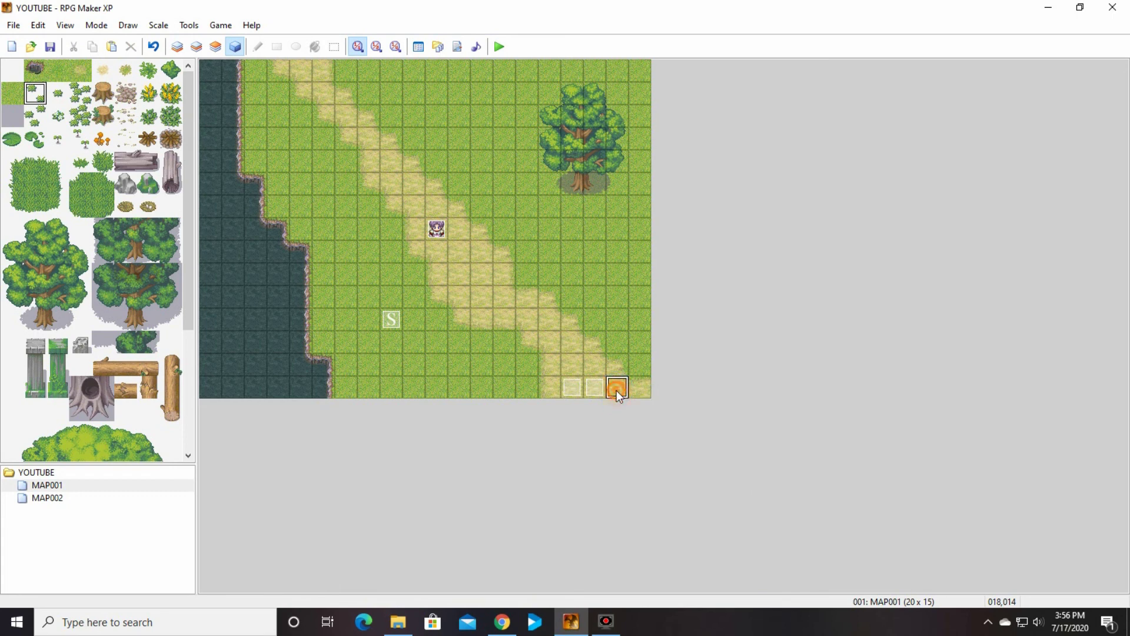
pyautogui.rightClick(617, 391)
pyautogui.click(669, 452)
pyautogui.click(556, 390)
pyautogui.rightClick(556, 389)
pyautogui.click(624, 453)
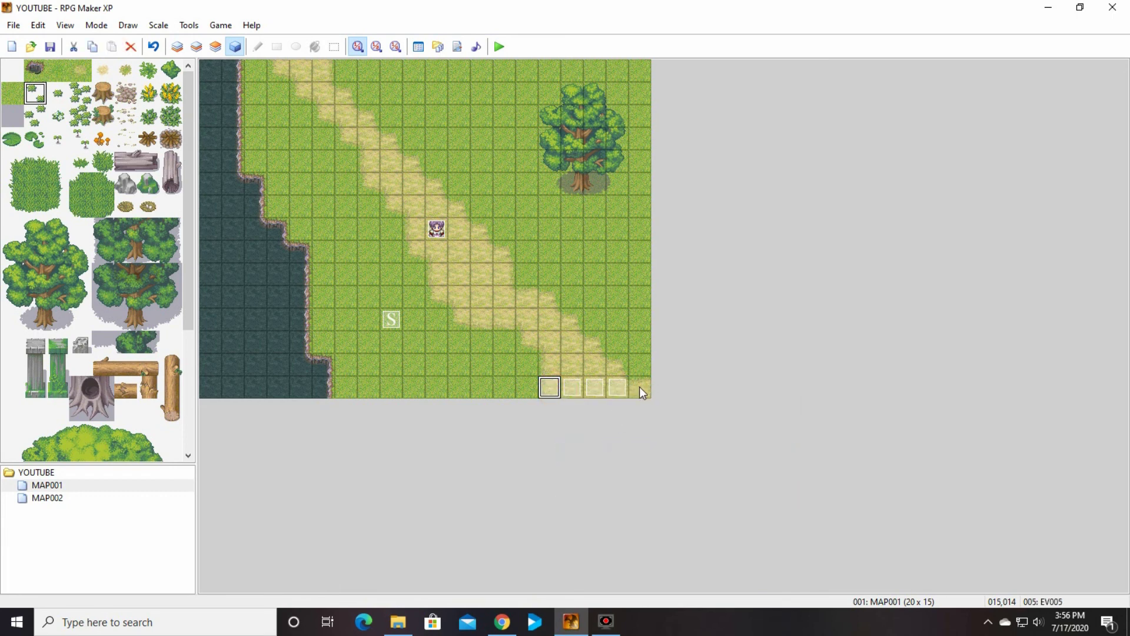
pyautogui.click(639, 386)
pyautogui.rightClick(639, 387)
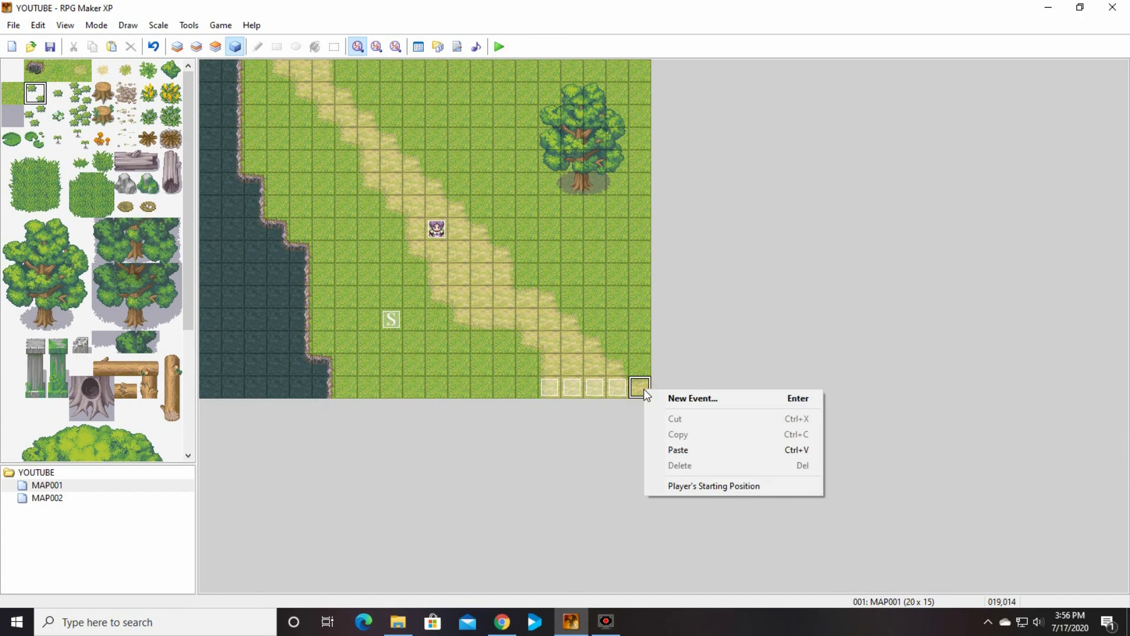
pyautogui.click(691, 445)
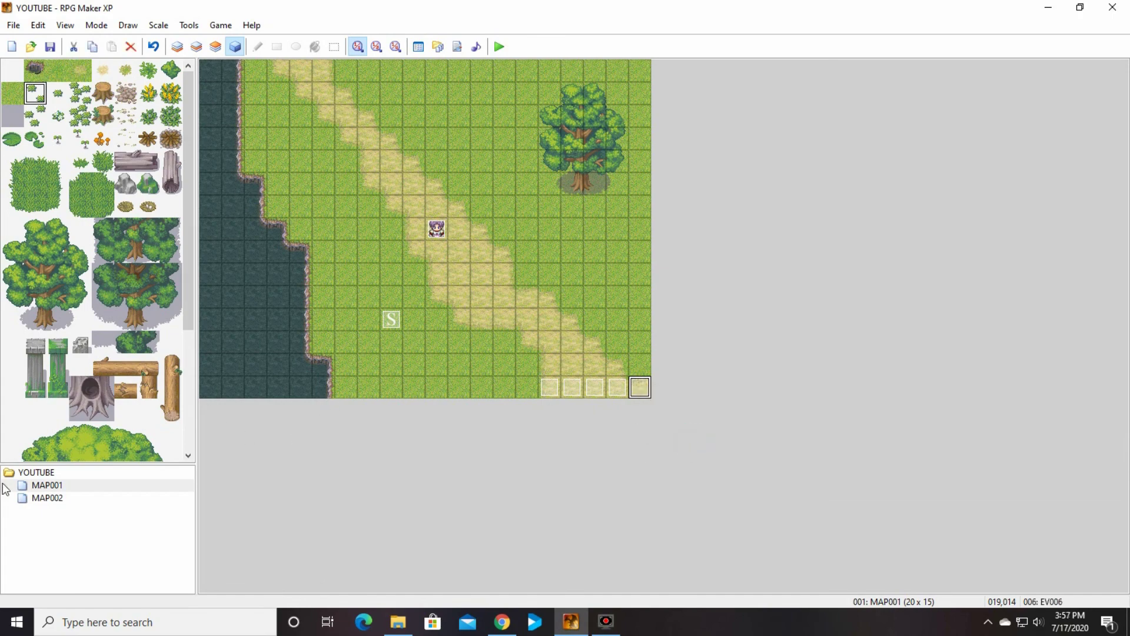